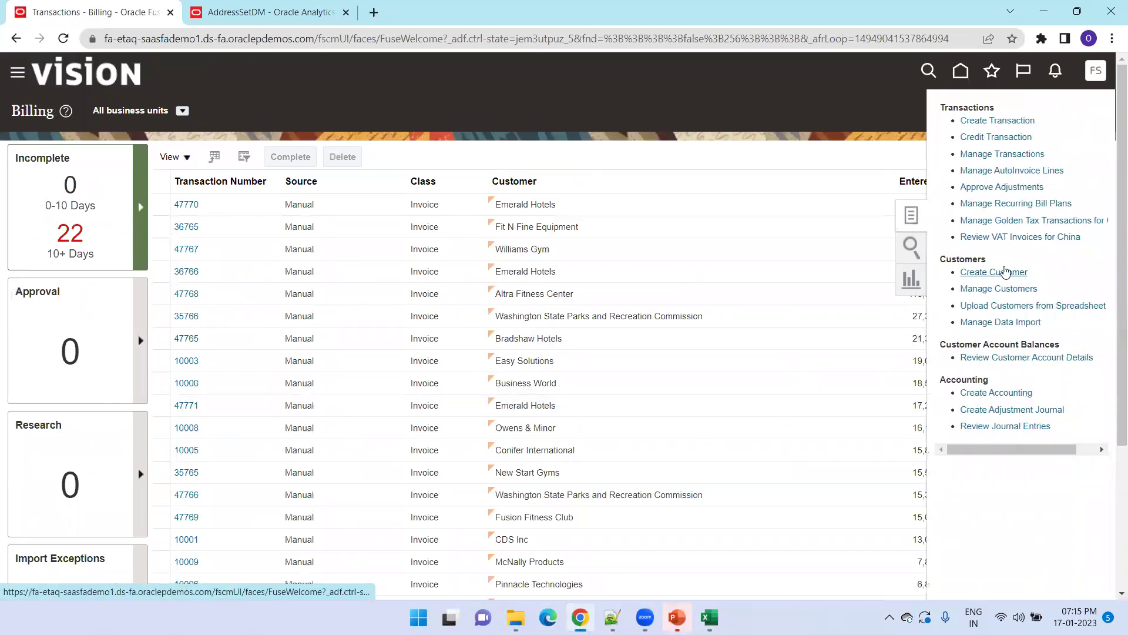
Step: Open Manage Customers and search for the organization customer by its registry ID
left_click(987, 288)
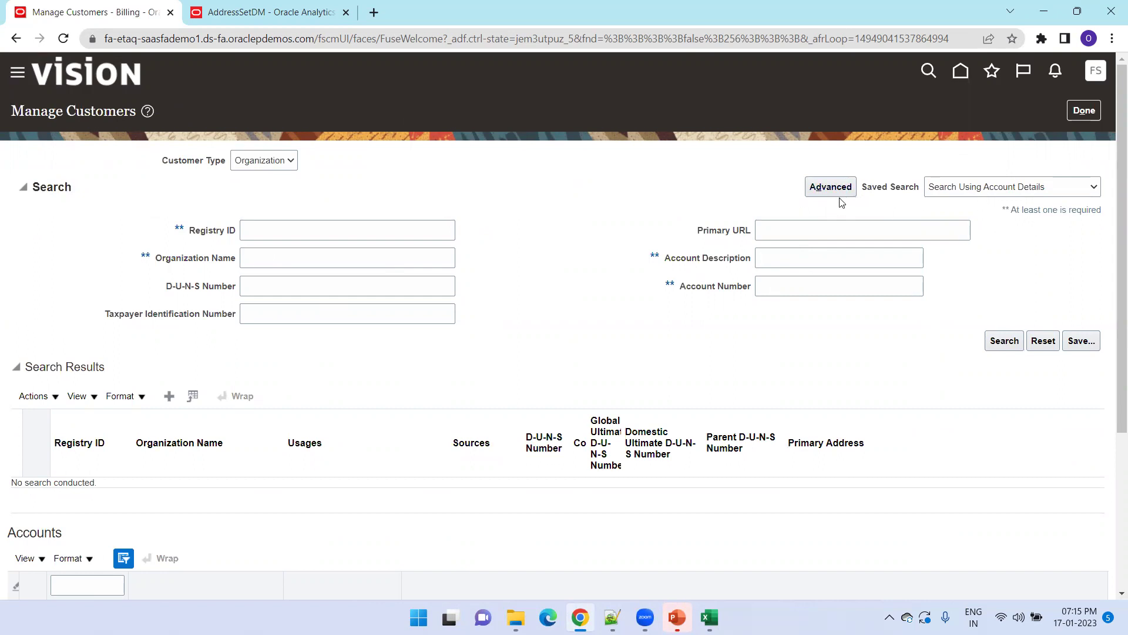
left_click(295, 166)
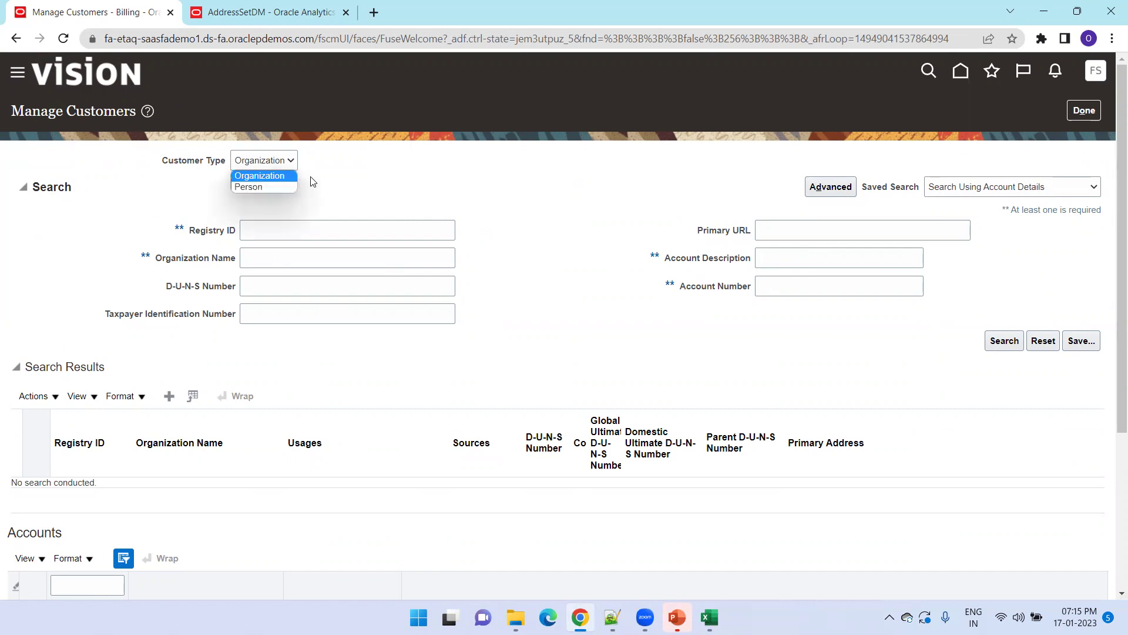
left_click(333, 184)
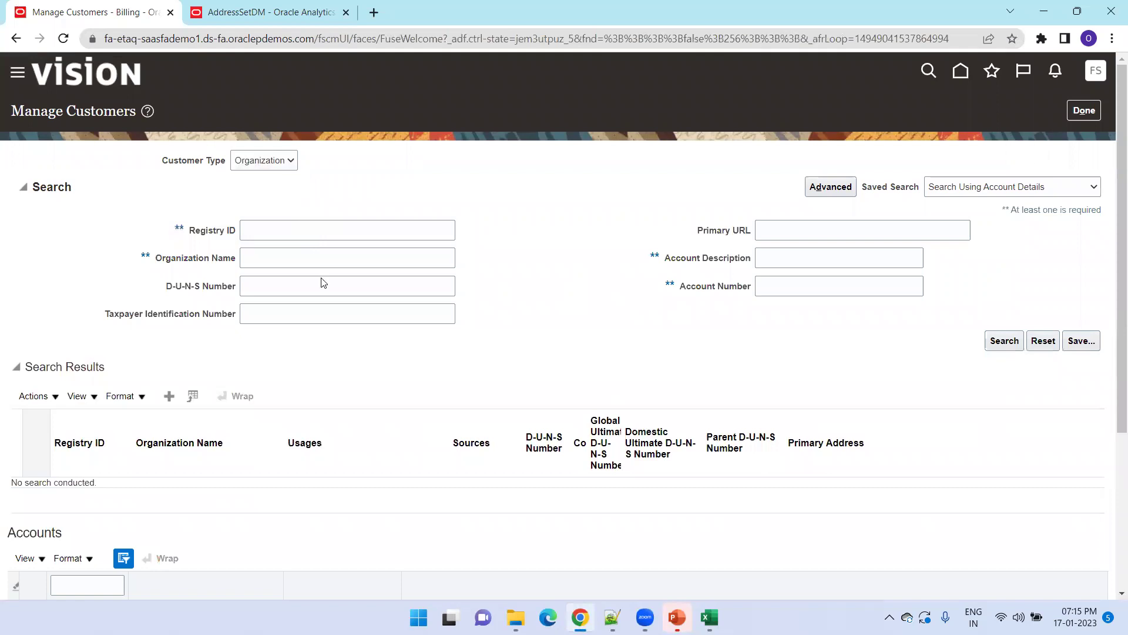
left_click(302, 233)
type("923646")
left_click(999, 344)
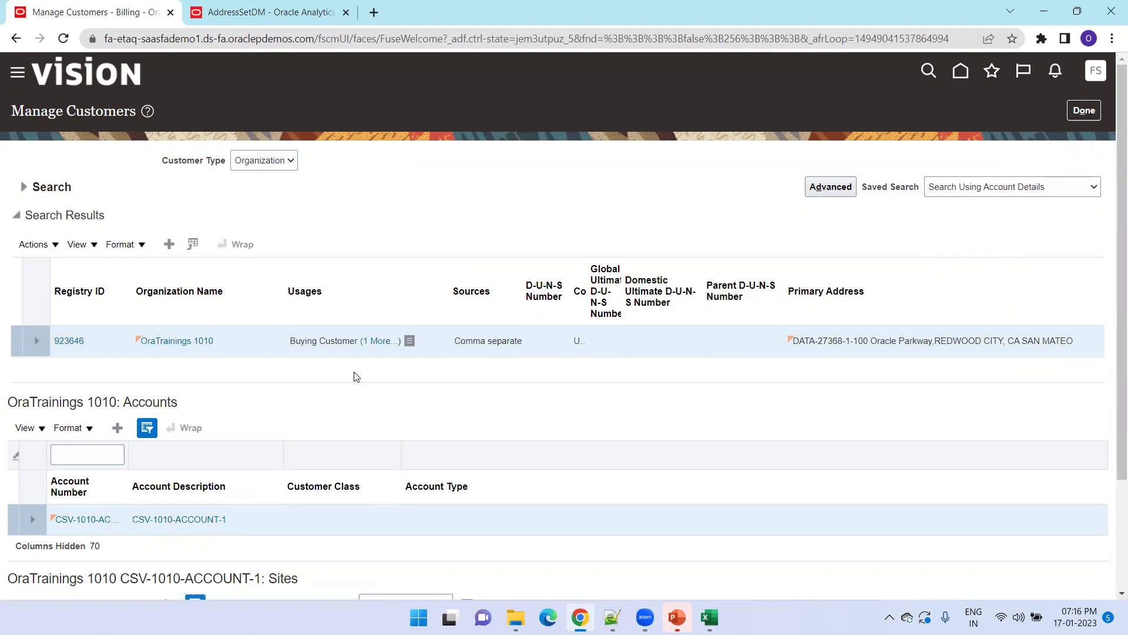
Step: Review the party usages and source system references of OraTrainings 1010, widening the Sources column to reach the references
left_click(393, 342)
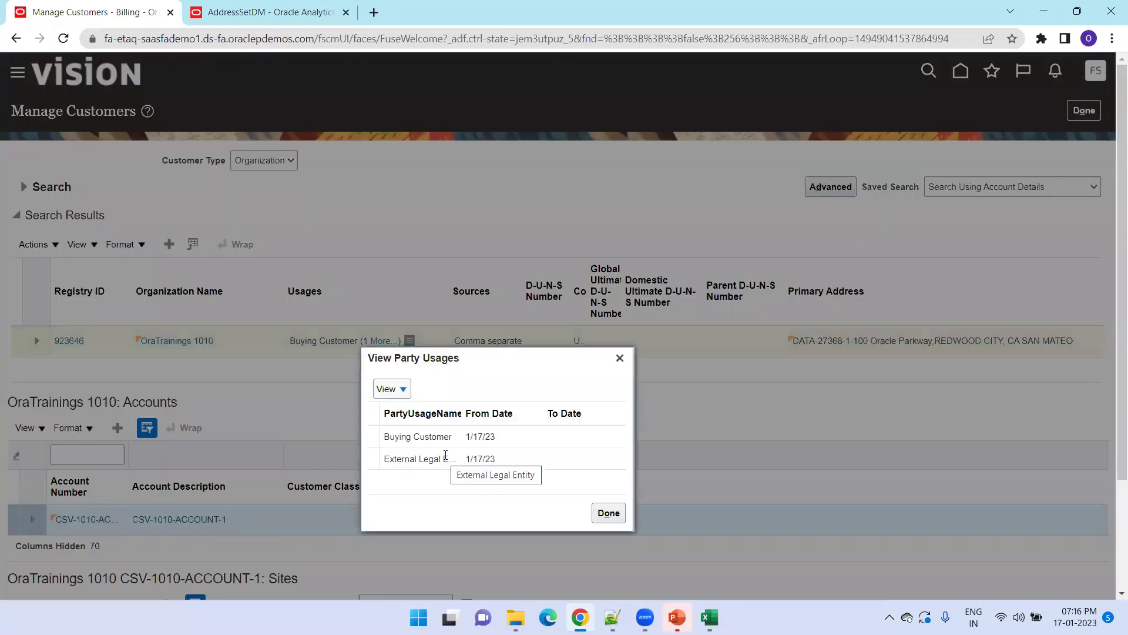
left_click(609, 513)
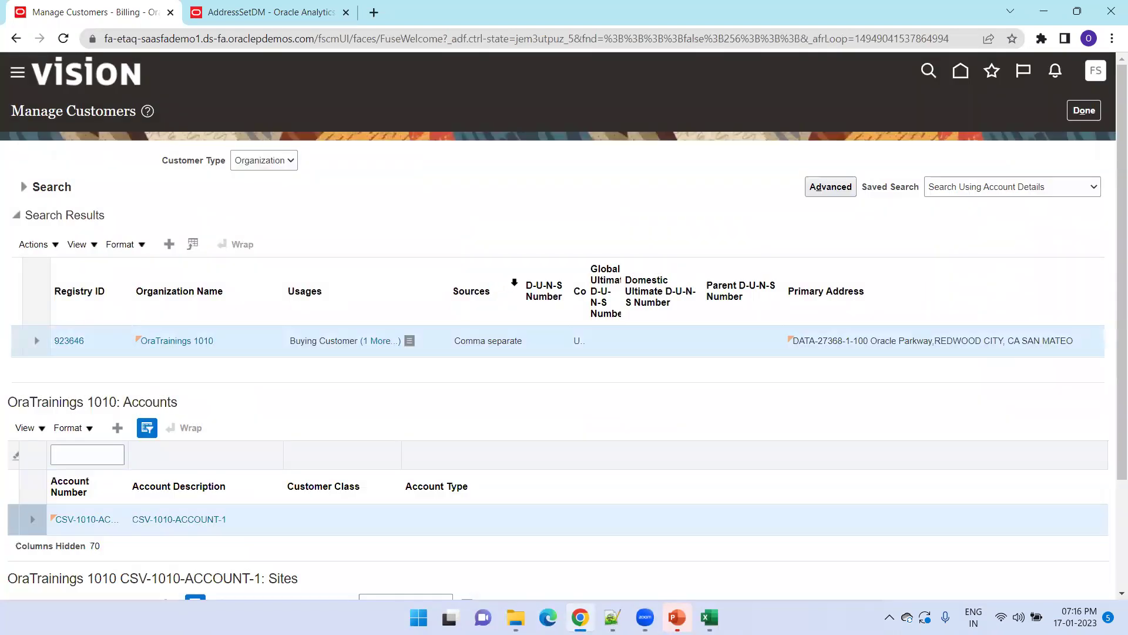
left_click_drag(514, 283, 564, 285)
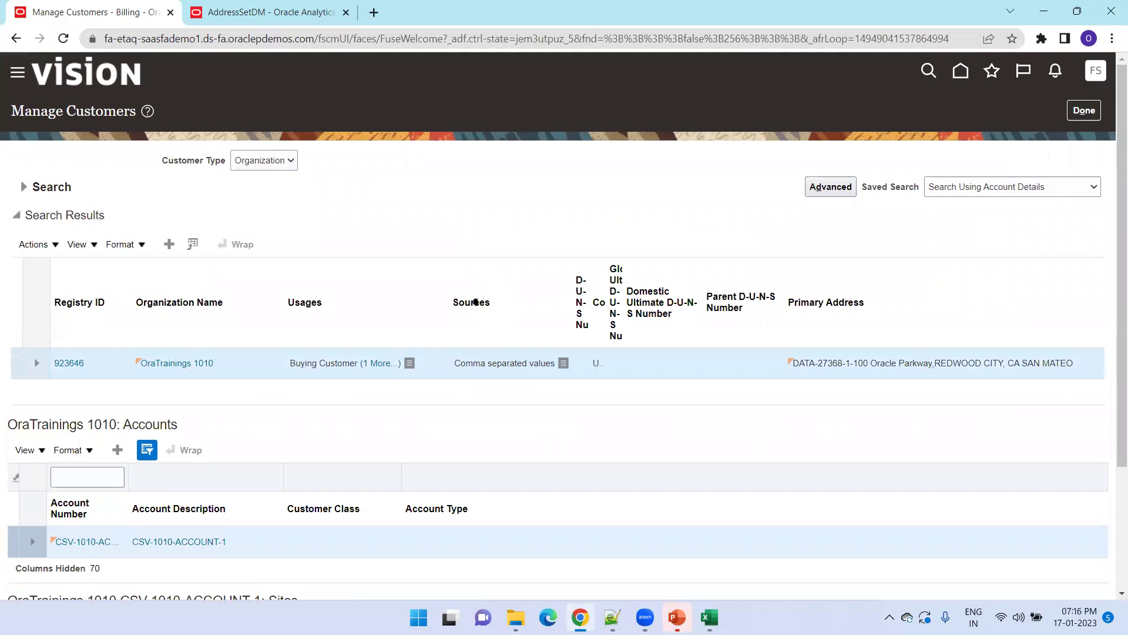
left_click(564, 365)
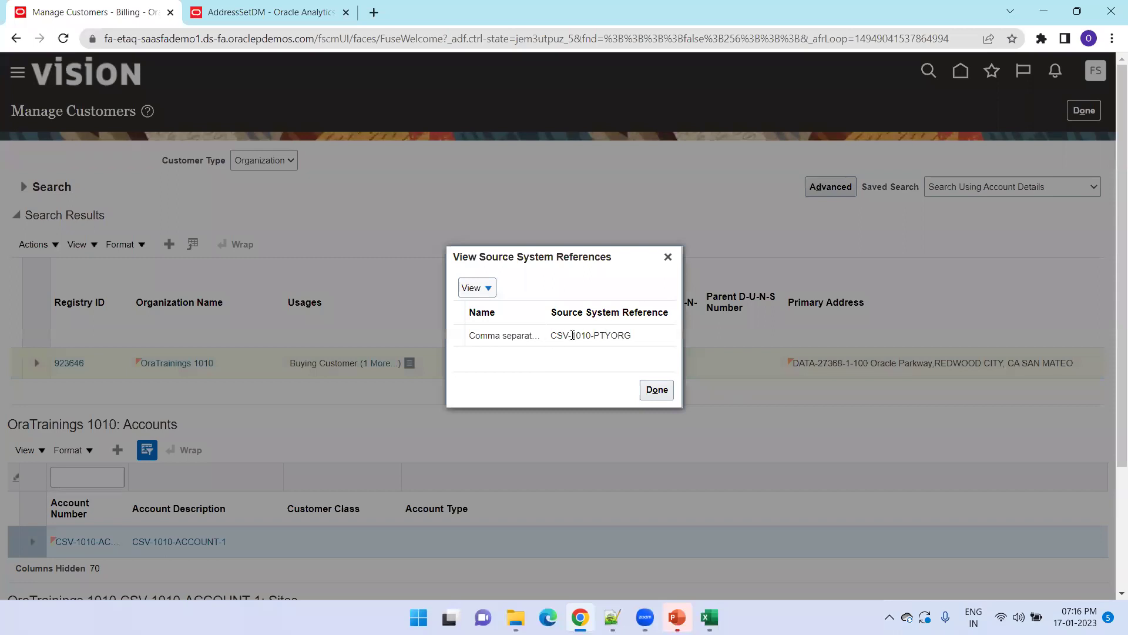
left_click_drag(551, 336, 642, 343)
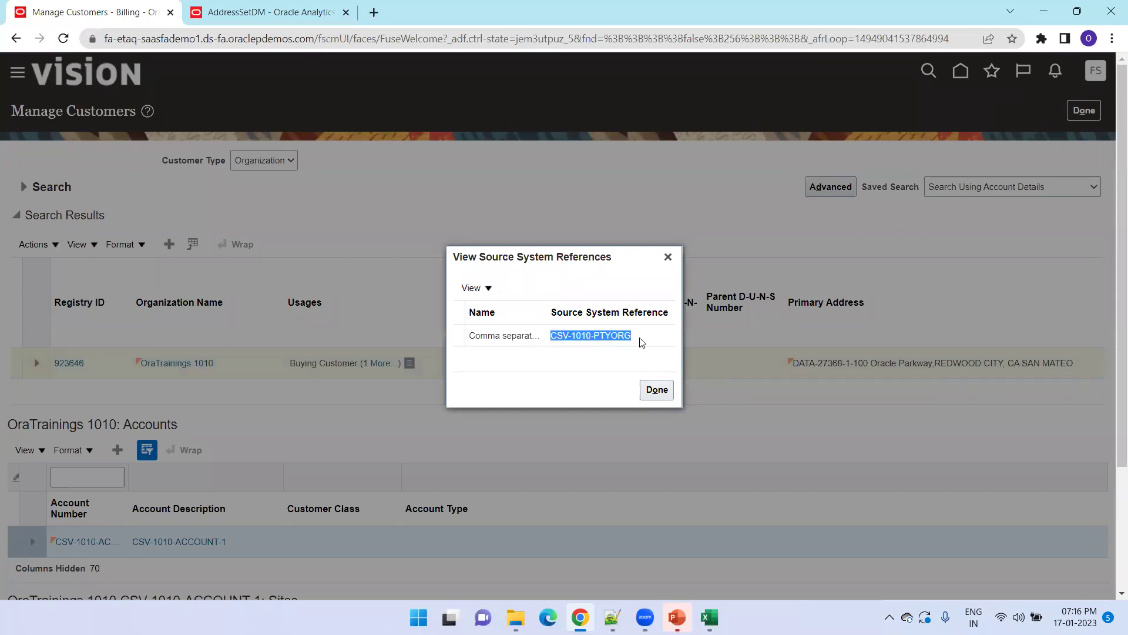
left_click(644, 389)
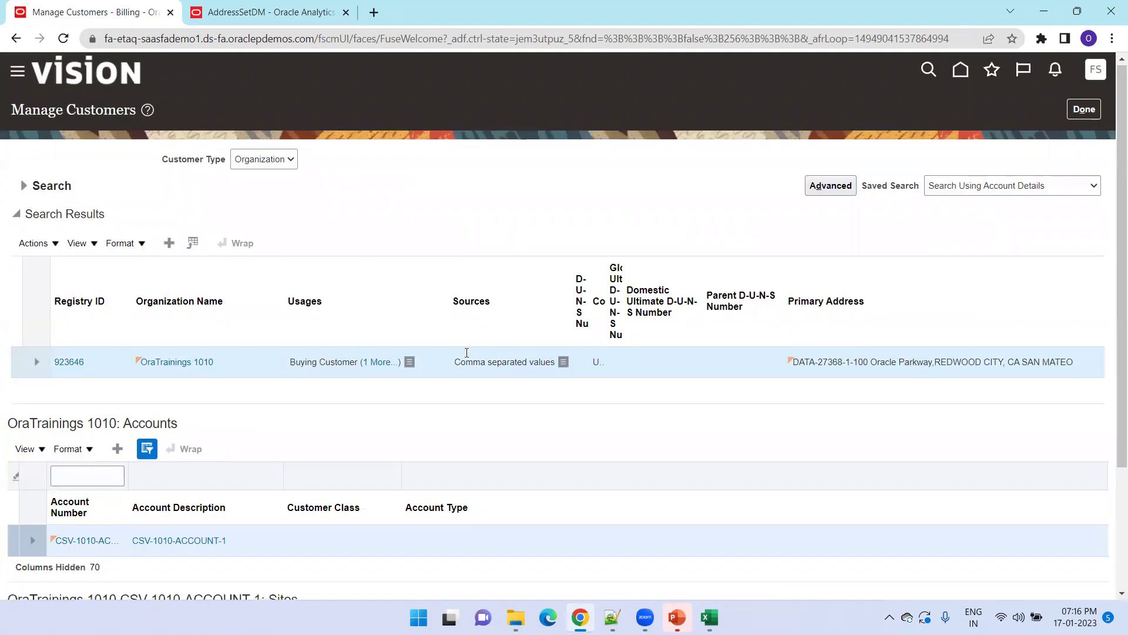
Step: Hide the filter row of the OraTrainings 1010 Accounts table and show all of its columns
scroll(529, 347, "down", 1)
scroll(652, 373, "down", 1)
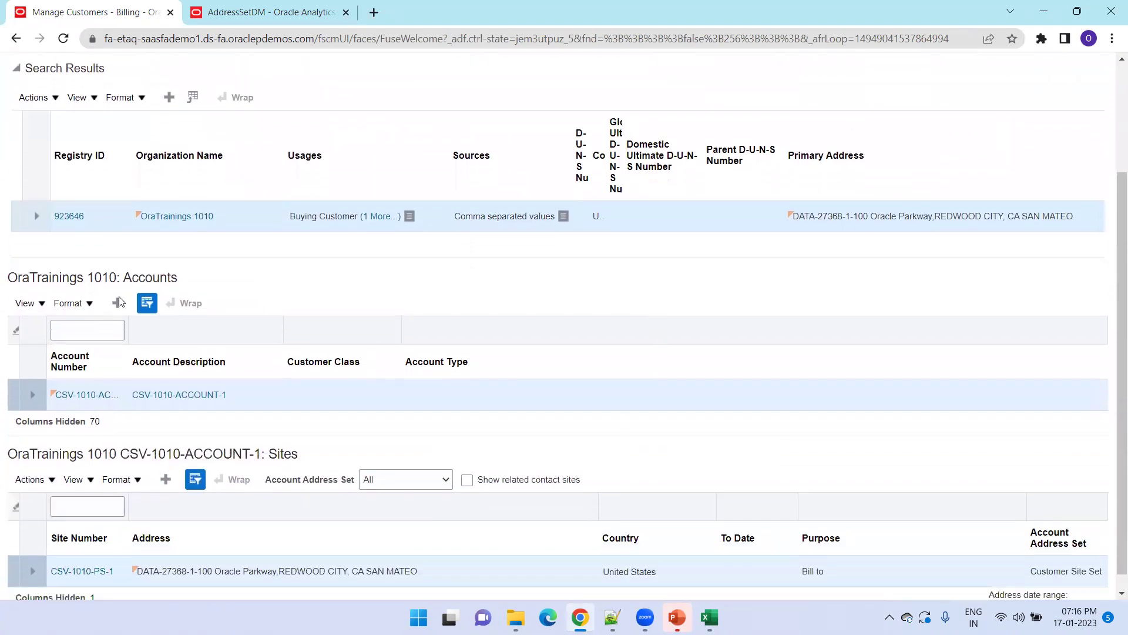
scroll(206, 416, "down", 1)
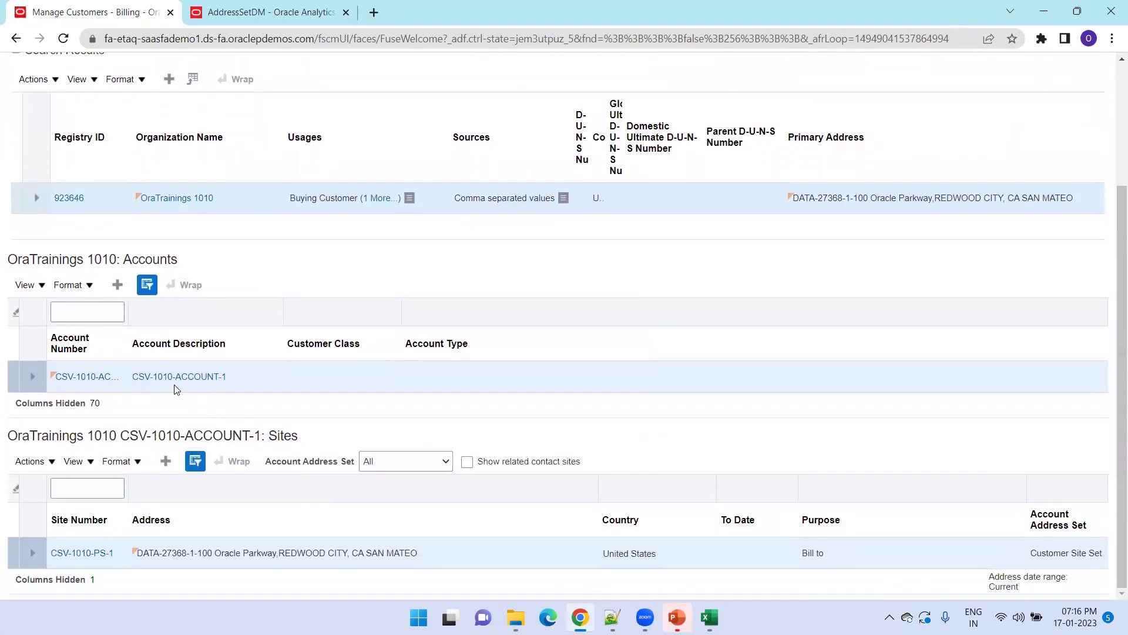
left_click(148, 286)
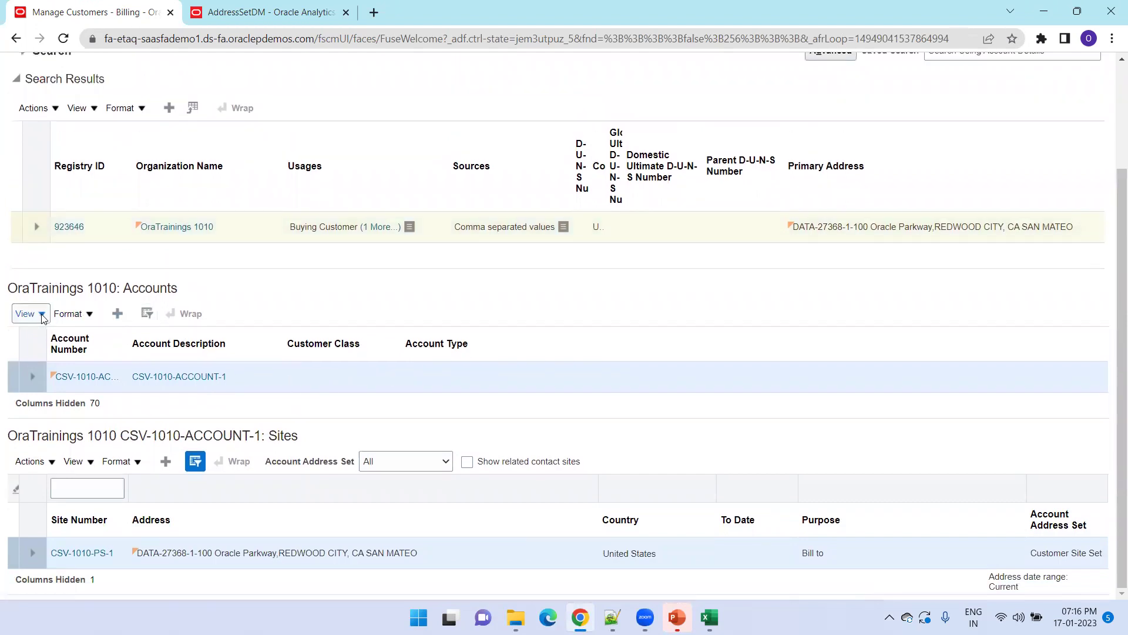
left_click(25, 314)
mouse_move(69, 408)
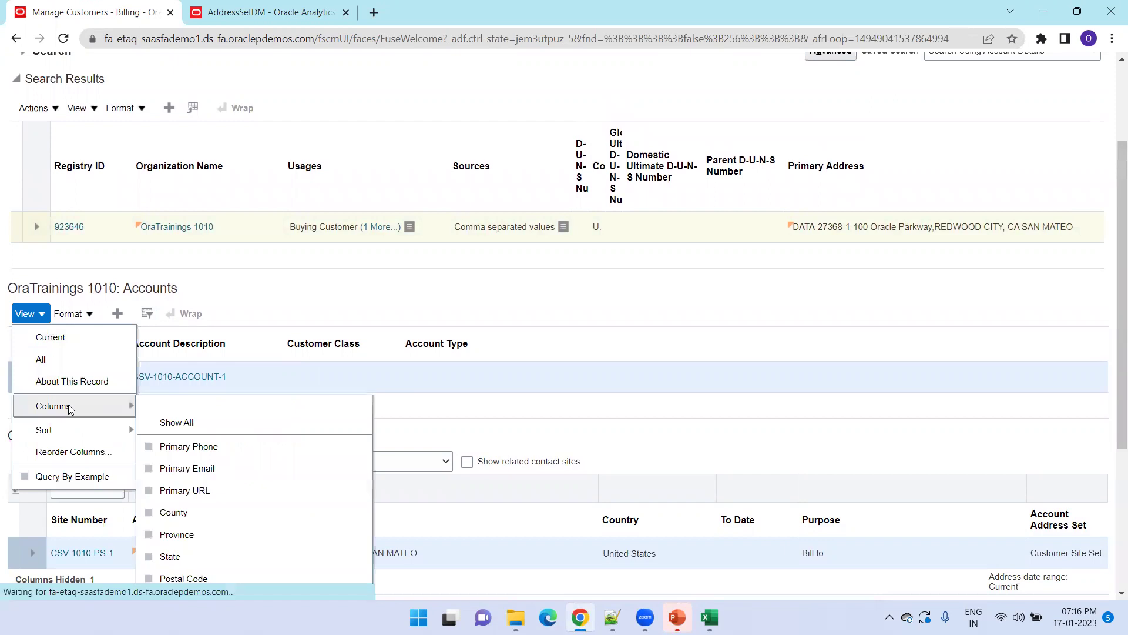
left_click(162, 425)
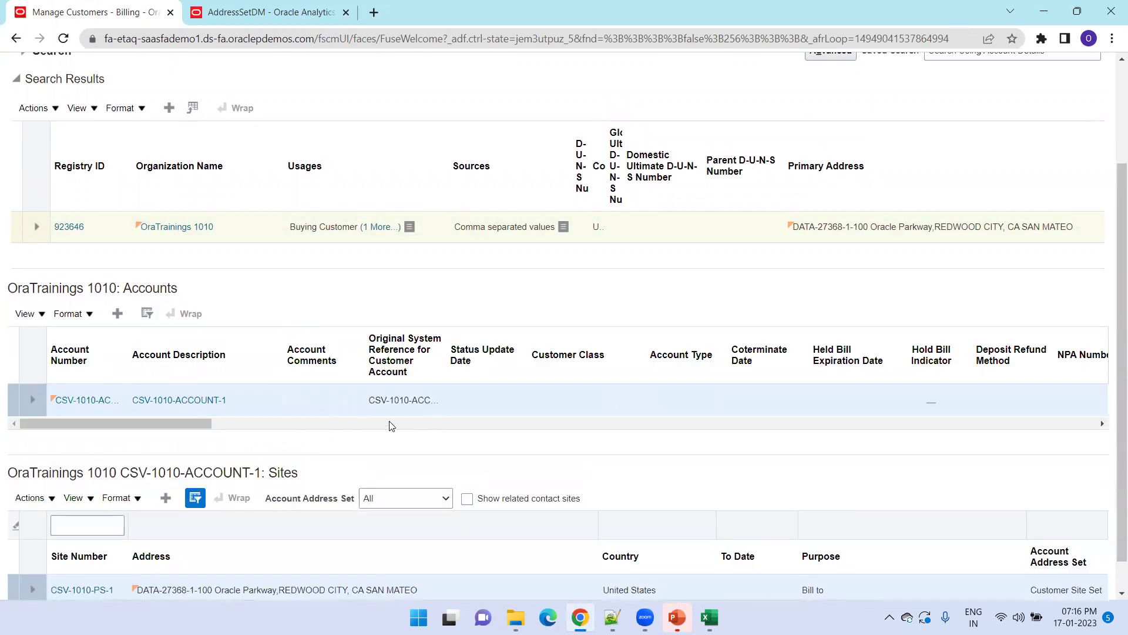
Step: Widen the Original System Reference for Customer Account and Account Number columns so their values can be read in full
left_click_drag(447, 344, 476, 344)
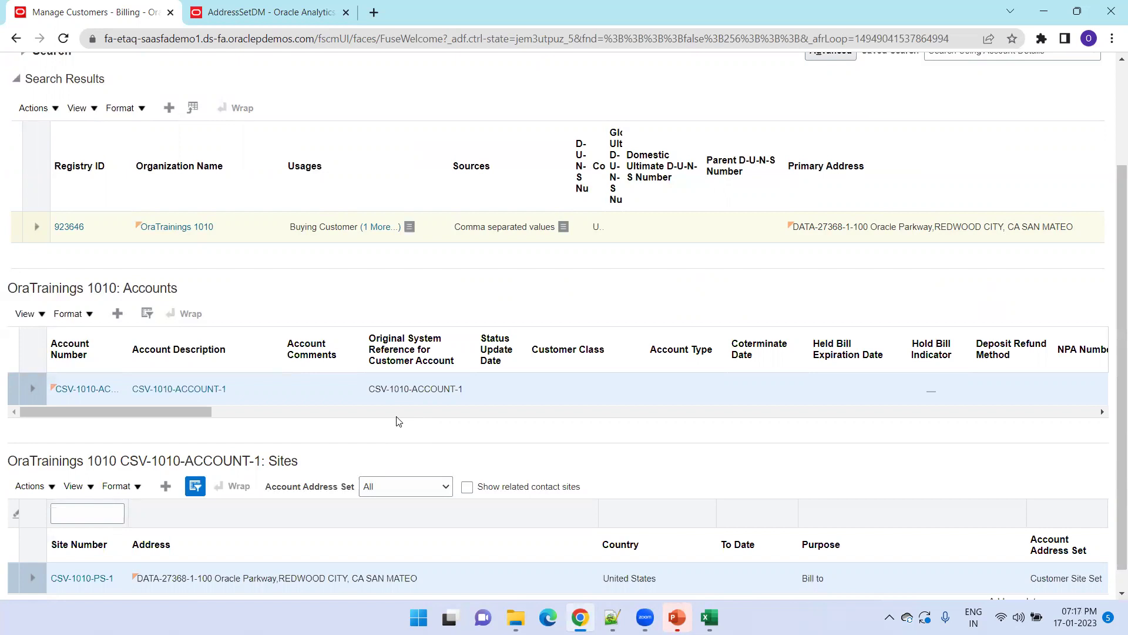
scroll(399, 421, "down", 1)
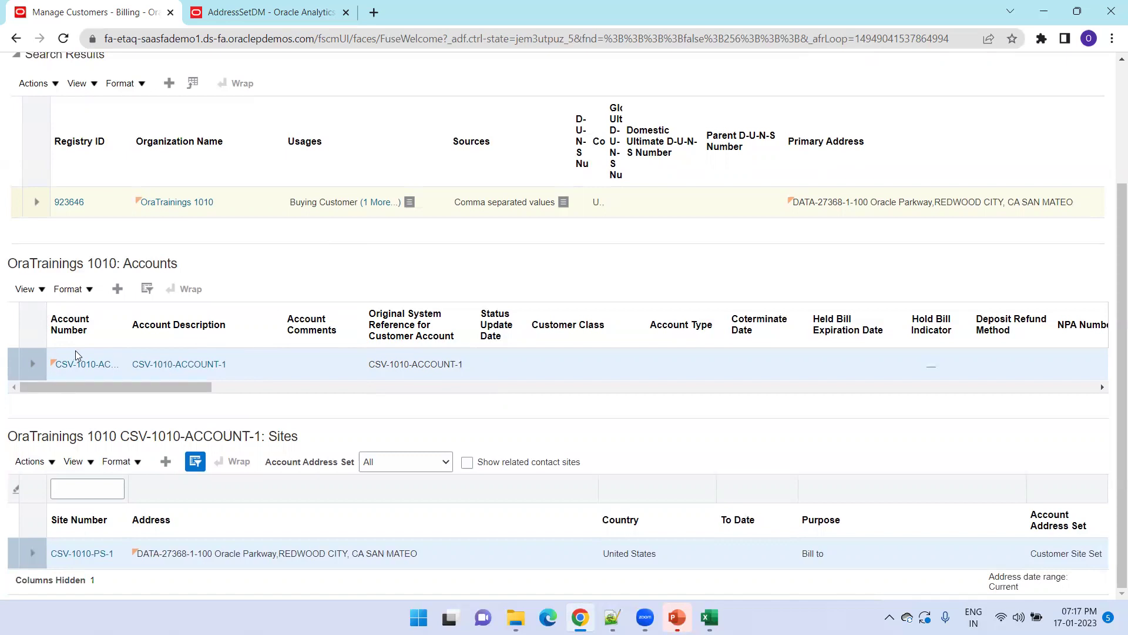
left_click_drag(129, 344, 181, 346)
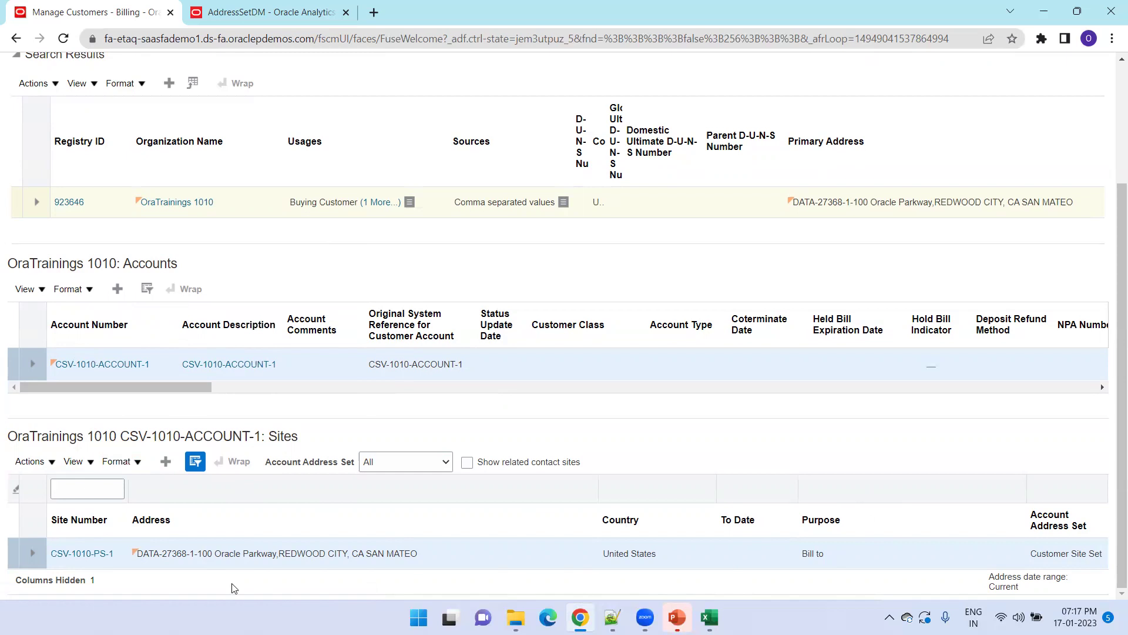
Step: Open the account's bill-to site to examine its address details, address purposes and reference accounts, and return to the customer search results
left_click(91, 554)
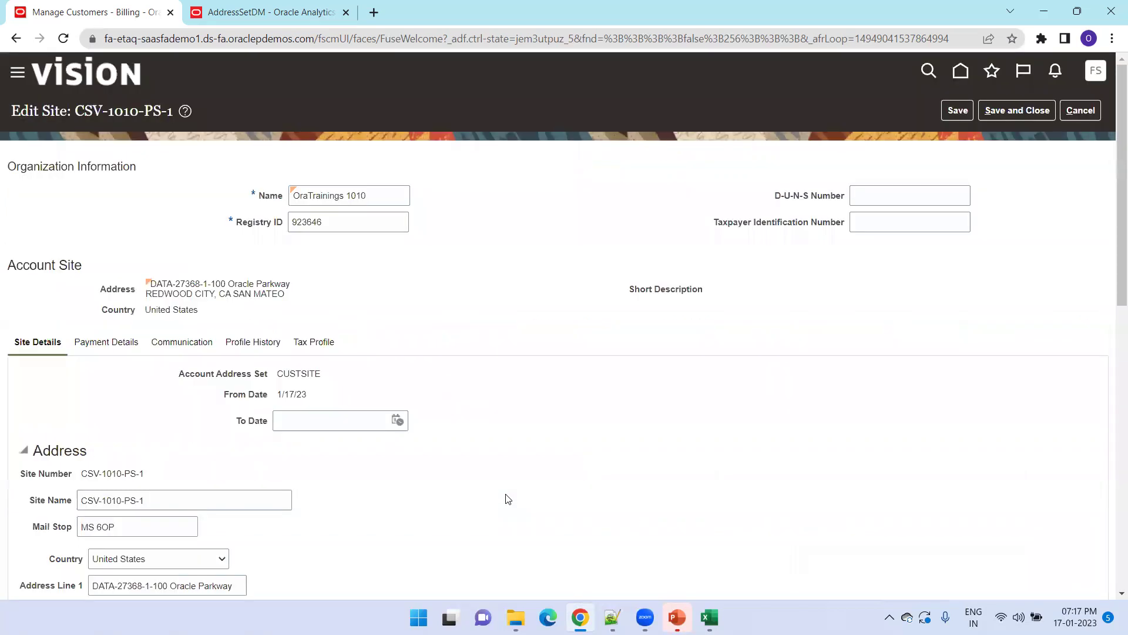
scroll(509, 499, "down", 10)
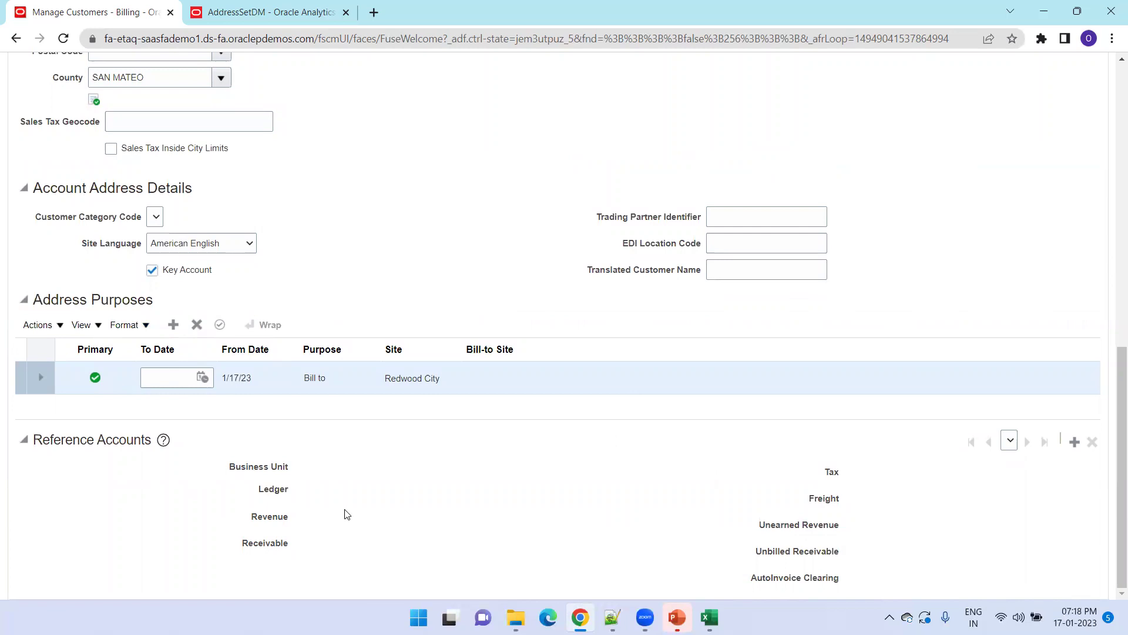
scroll(500, 484, "up", 12)
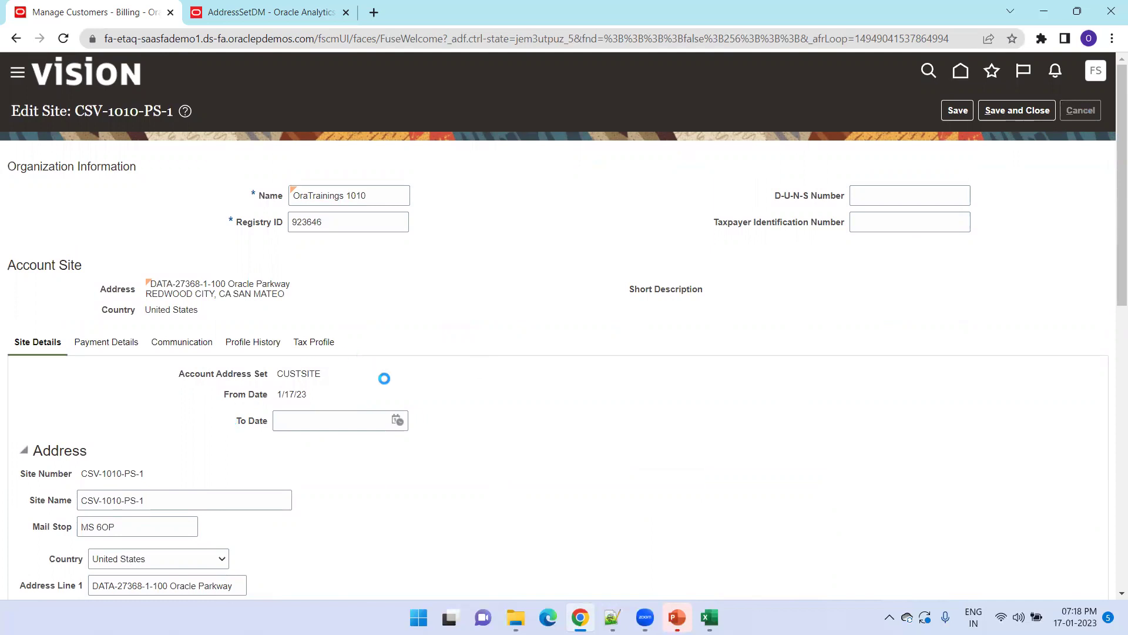
scroll(379, 406, "down", 1)
scroll(499, 464, "down", 2)
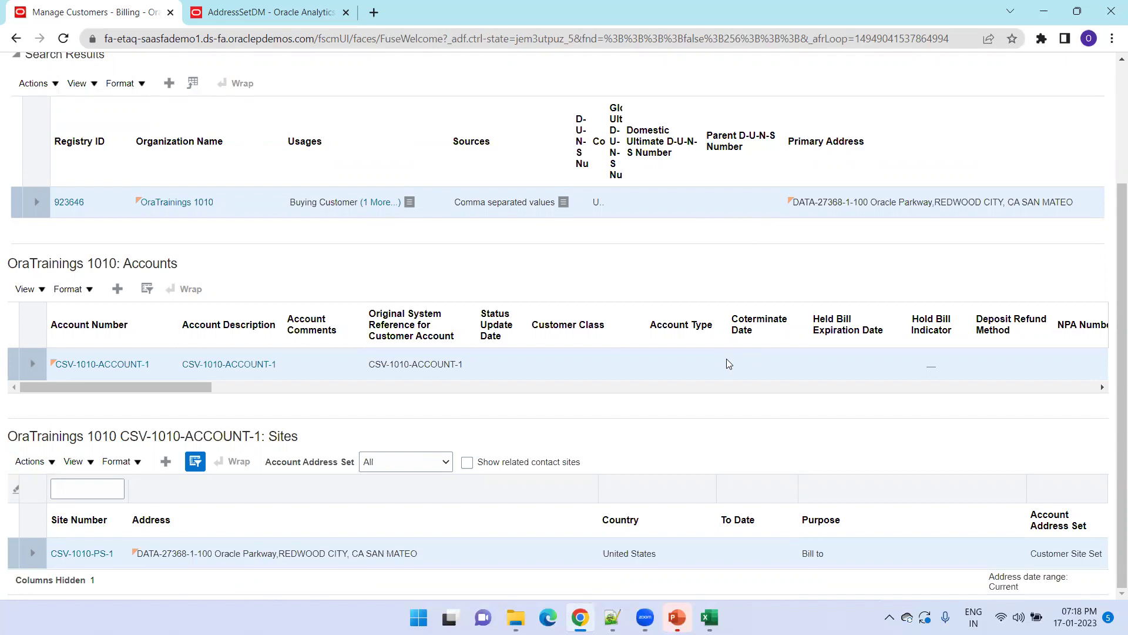
scroll(1003, 155, "up", 3)
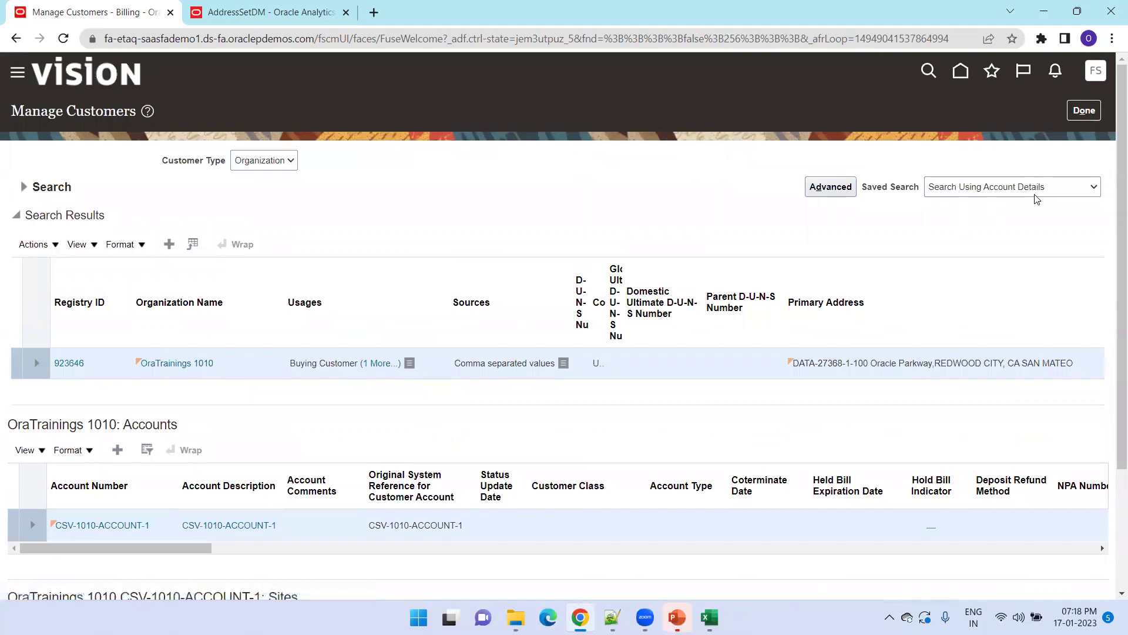
Step: Check the application release in About This Application and close the window
left_click(1096, 71)
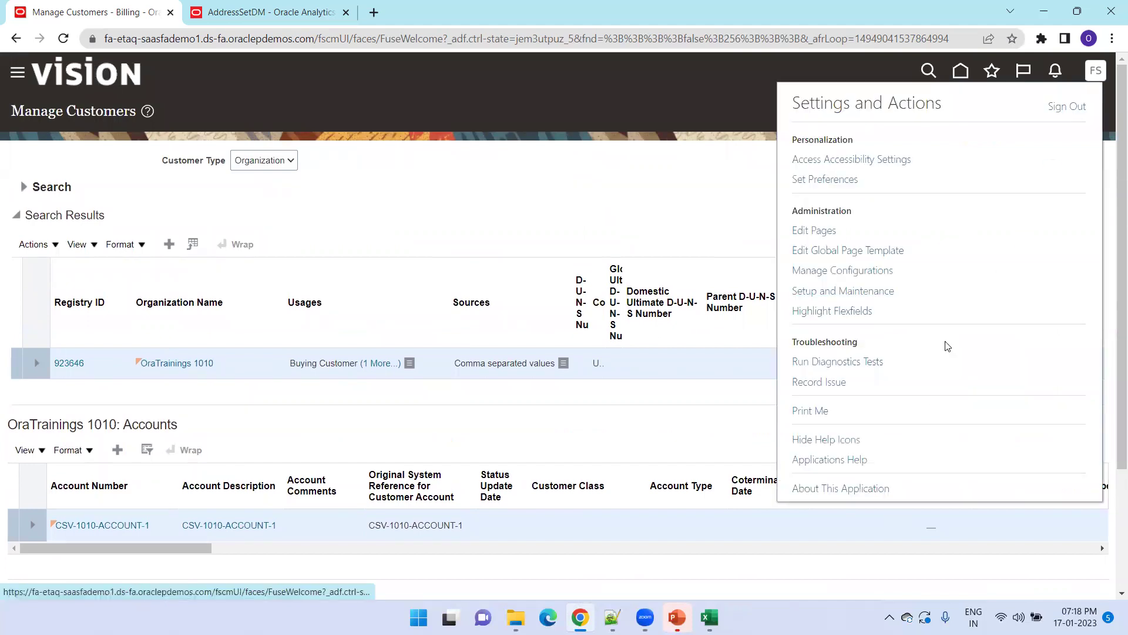
left_click(846, 490)
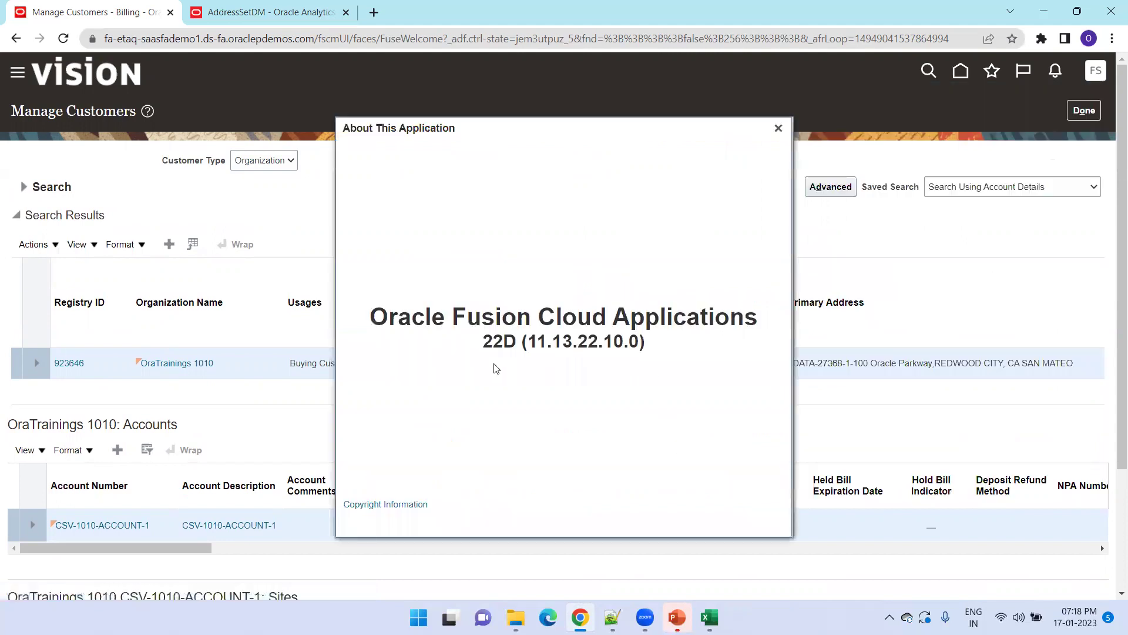
left_click_drag(483, 342, 515, 339)
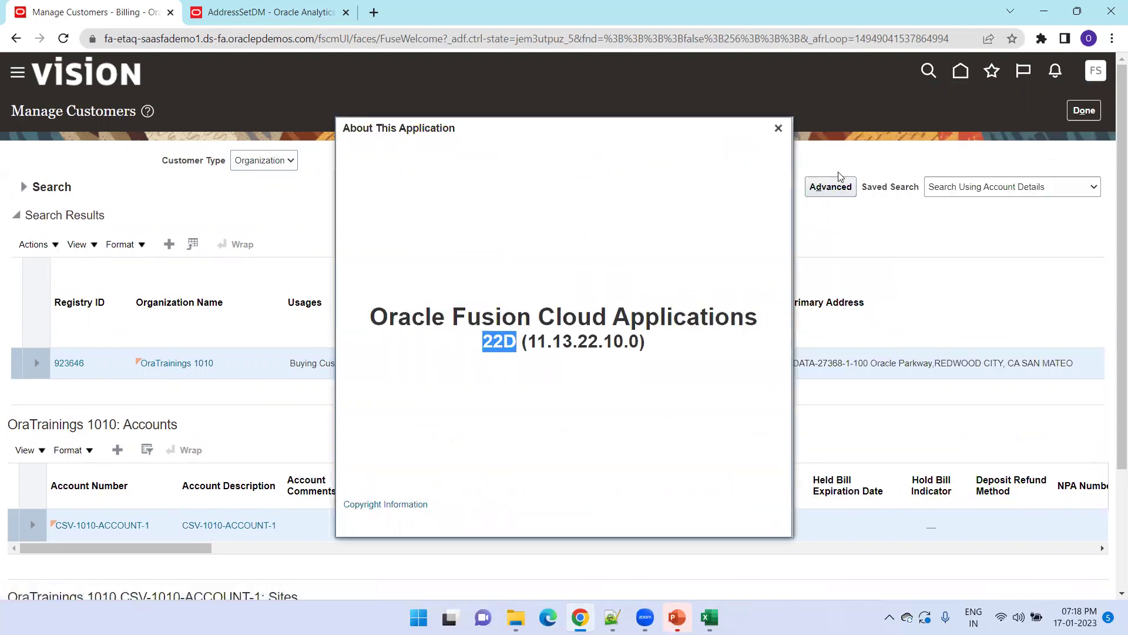
left_click(779, 128)
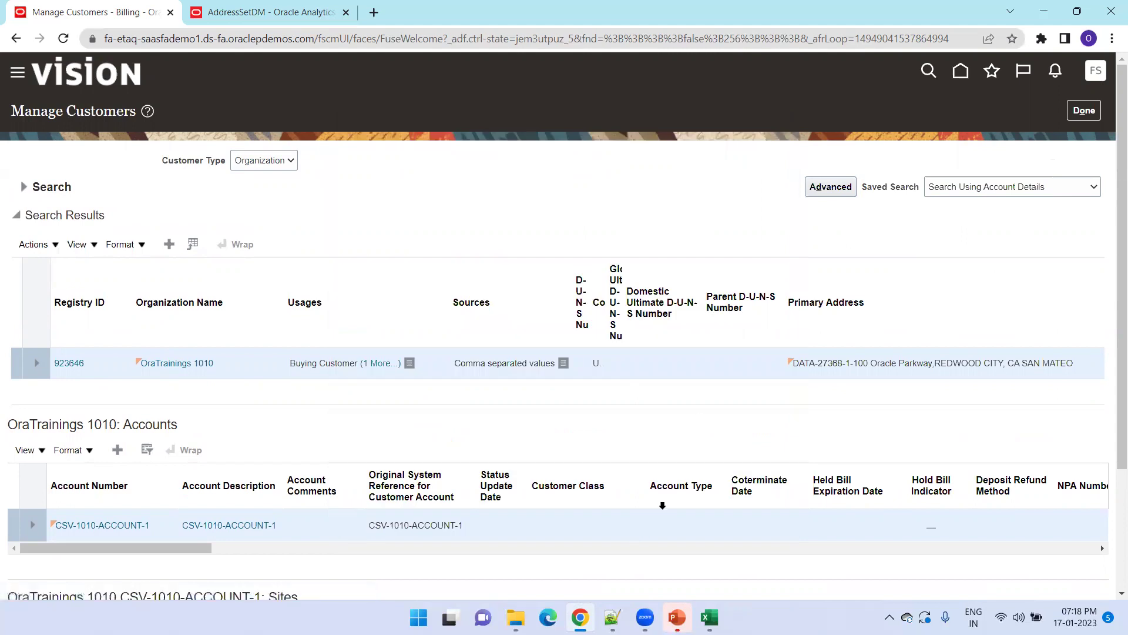
Step: Switch to CustomerImportTemplate.xlsm in Excel and display the HZ_IMP_PARTIES_T sheet to review the party import row
mouse_move(516, 617)
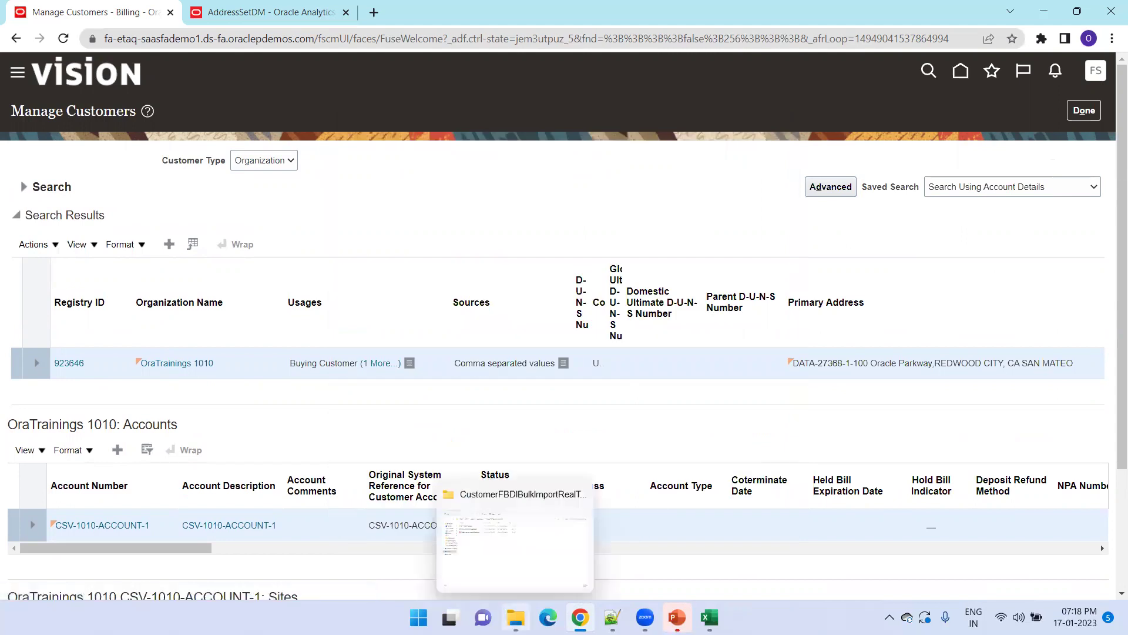
left_click(507, 580)
left_click(709, 617)
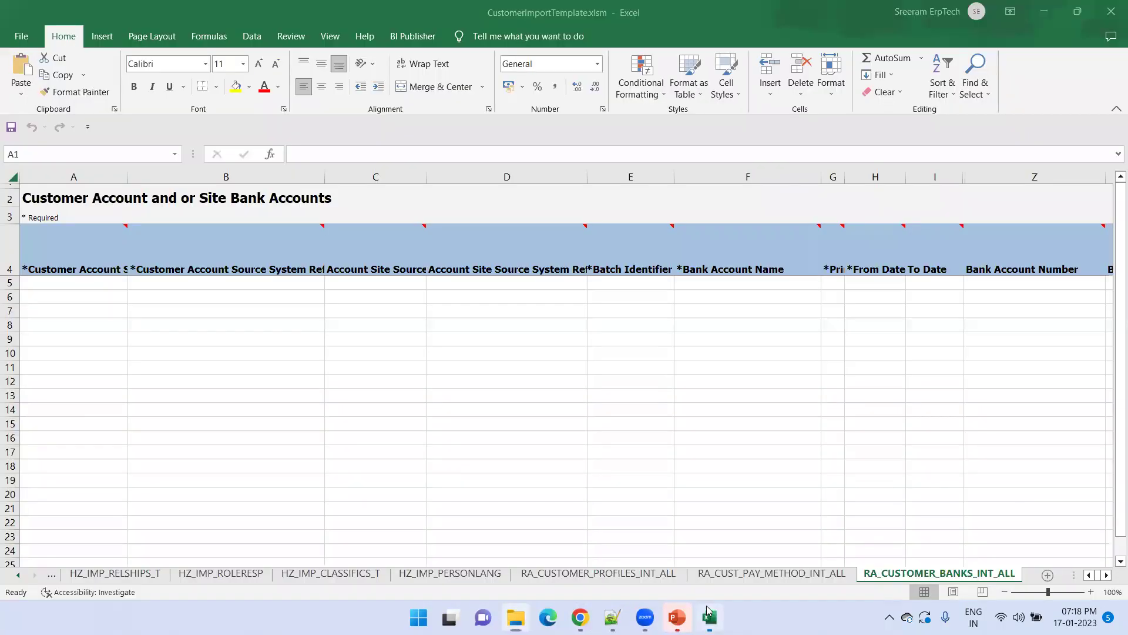
left_click(21, 578)
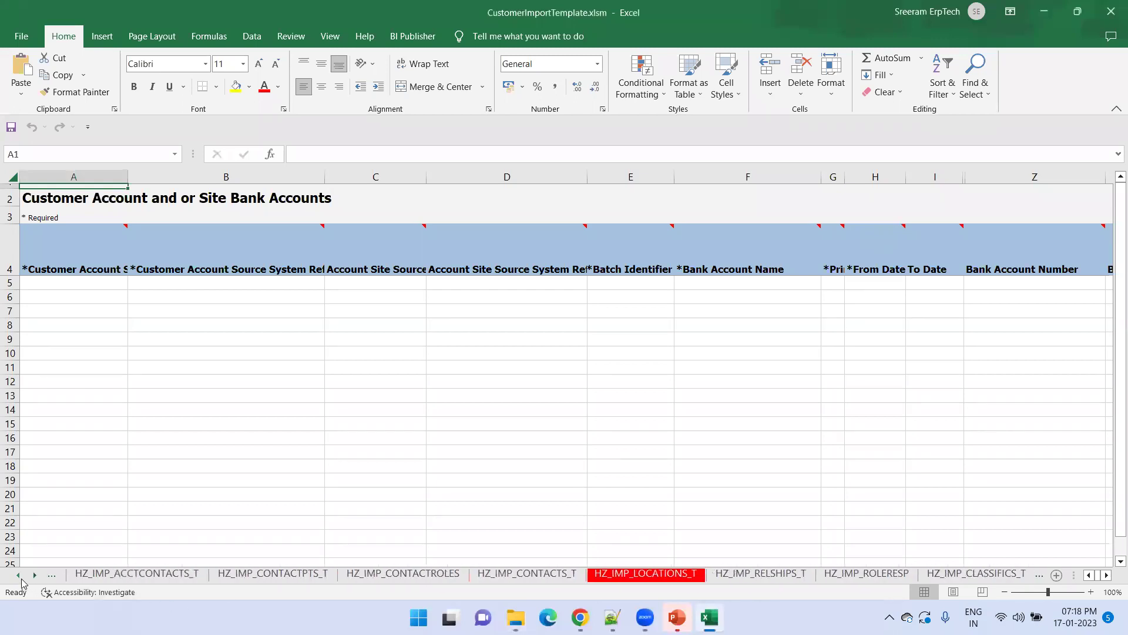
left_click(21, 577)
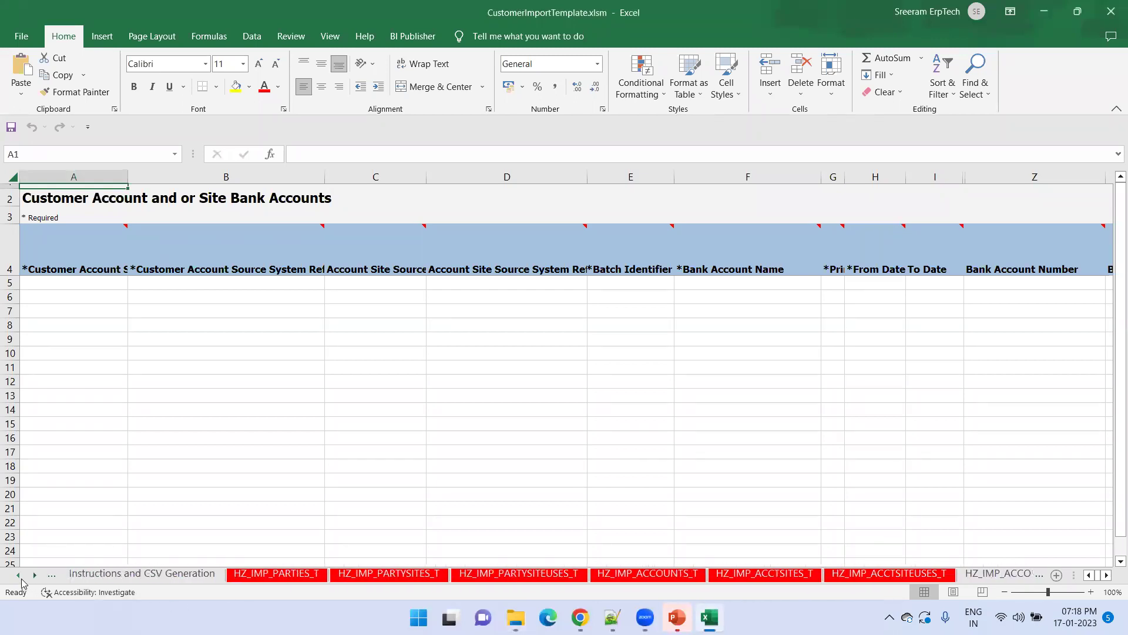
left_click(264, 575)
left_click(183, 428)
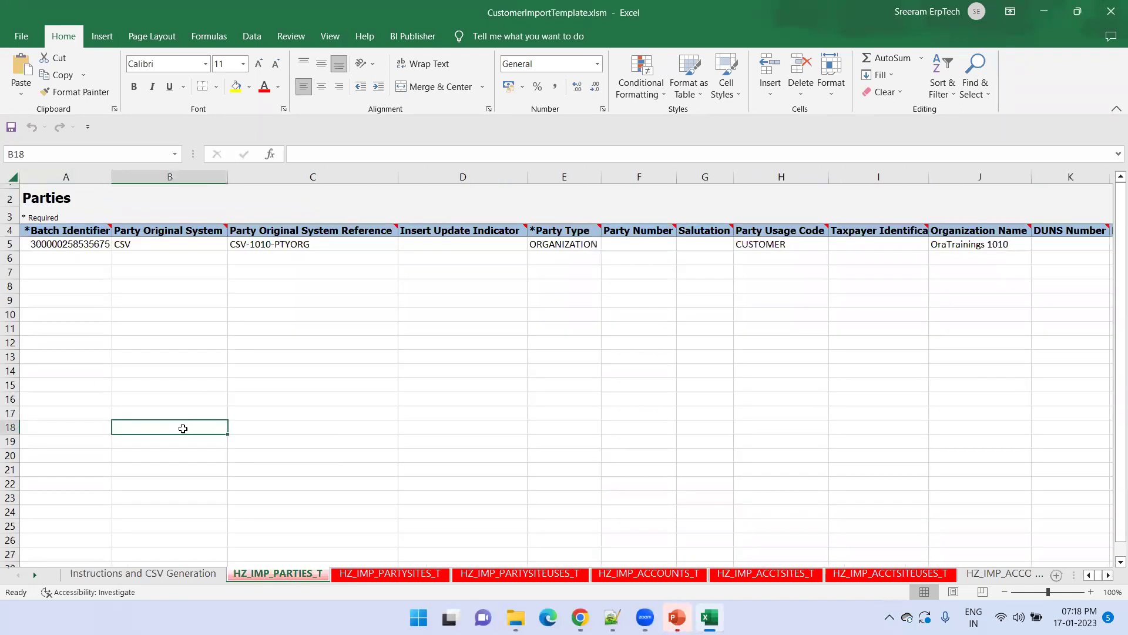
Step: Switch back to Oracle Fusion in Chrome and leave Manage Customers for the home page
key("alt+Tab")
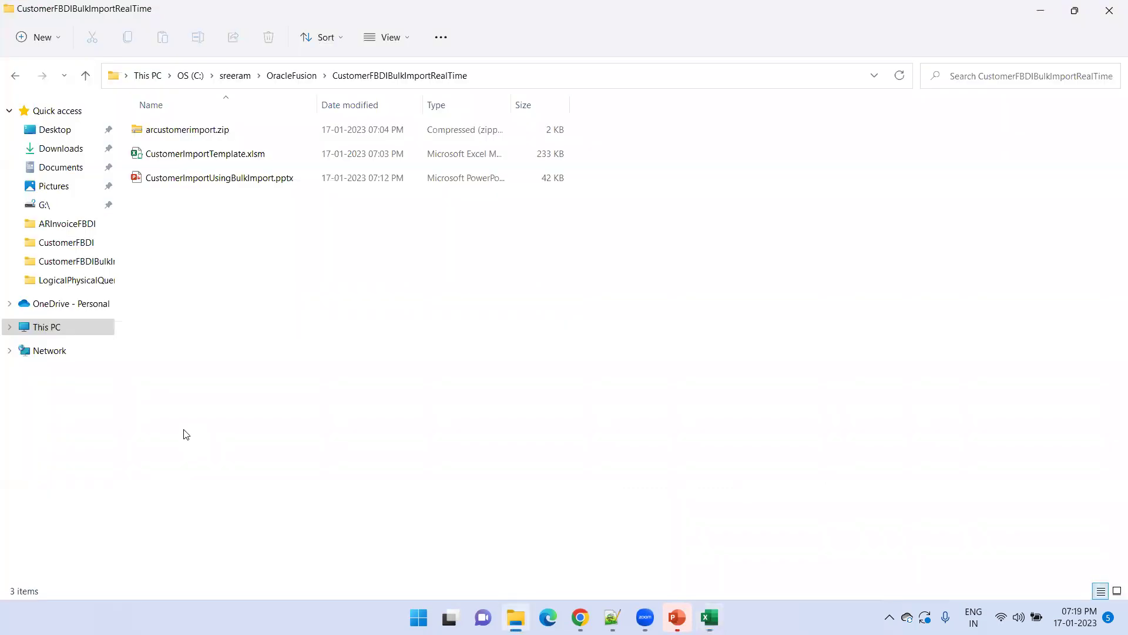
key("alt+Tab")
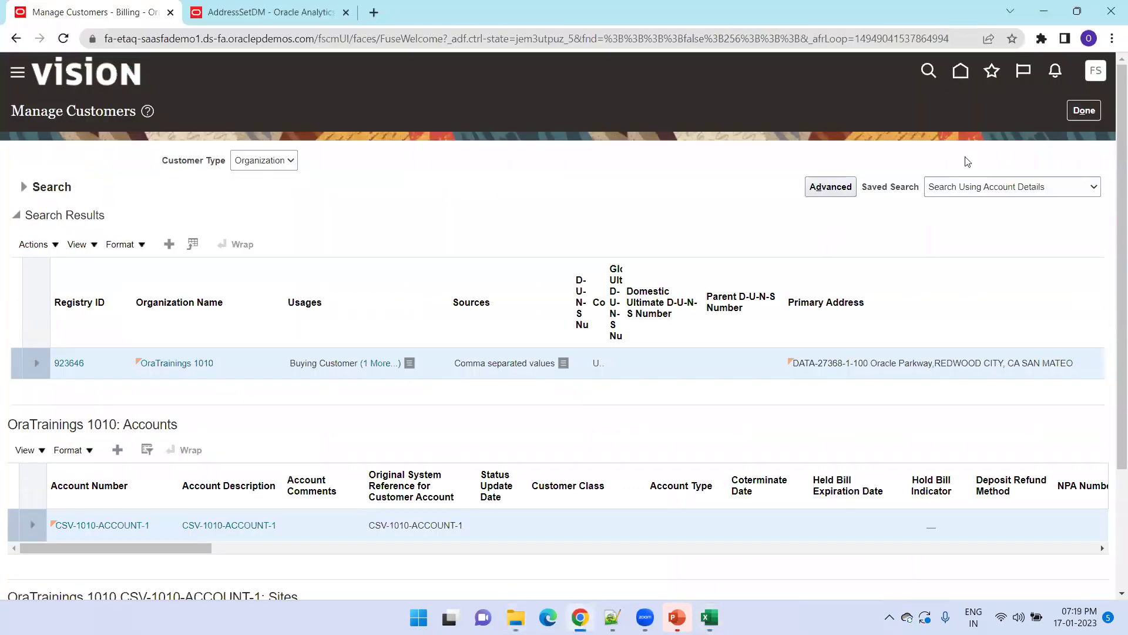
left_click(960, 72)
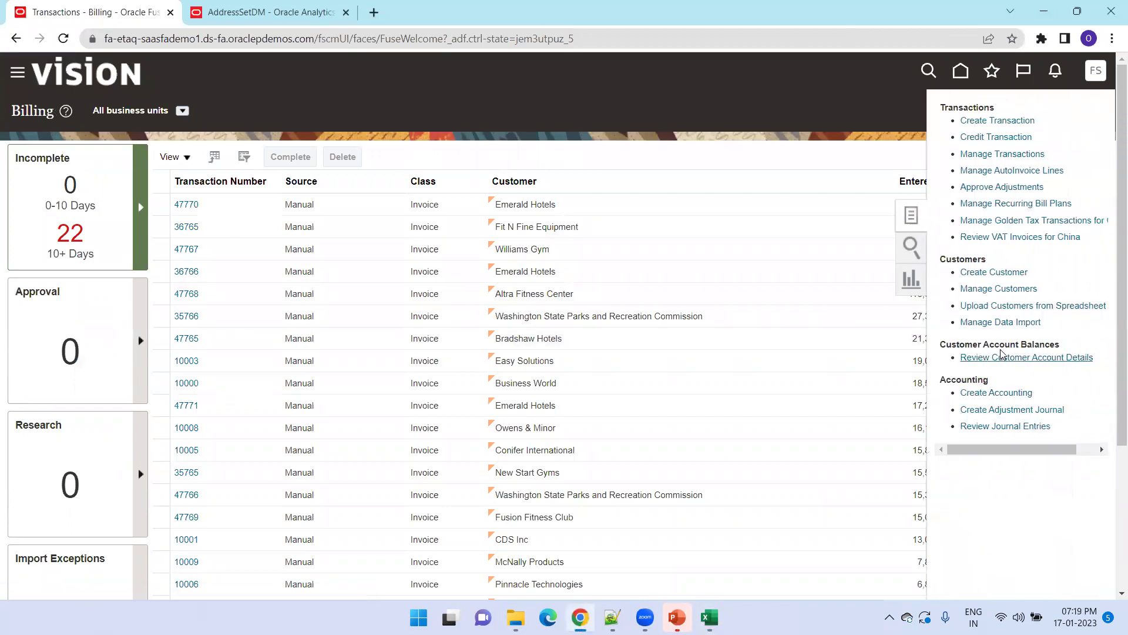
Step: Open Manage Data Import and create a Customer and Consumer batch named BATCH_011 with source system Comma separated values
left_click(995, 325)
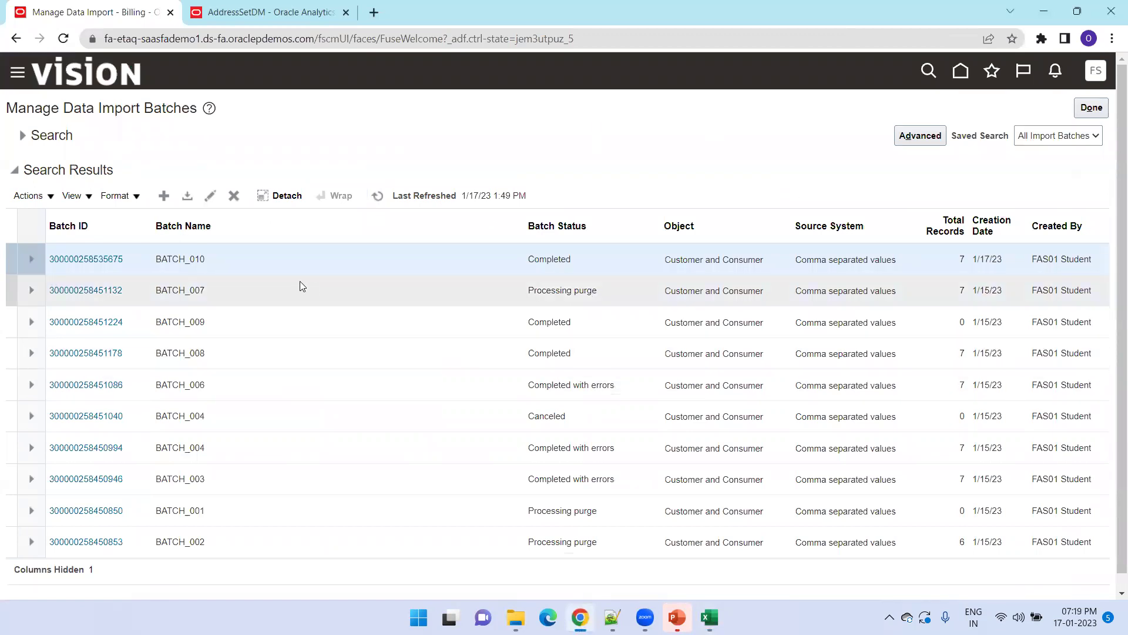
left_click(162, 199)
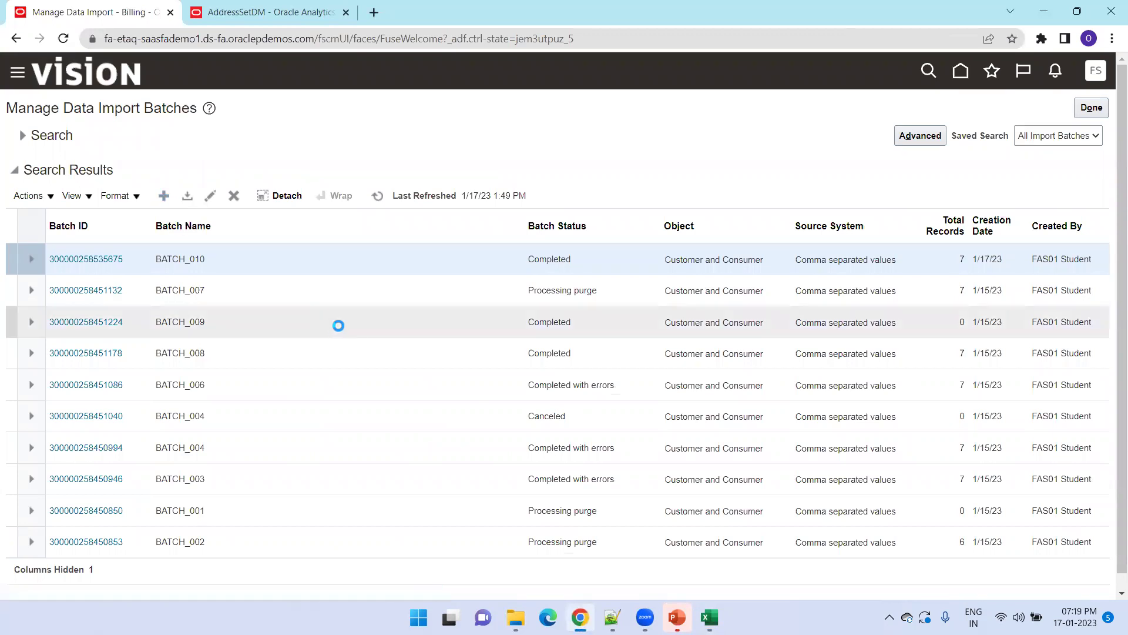
type("BA")
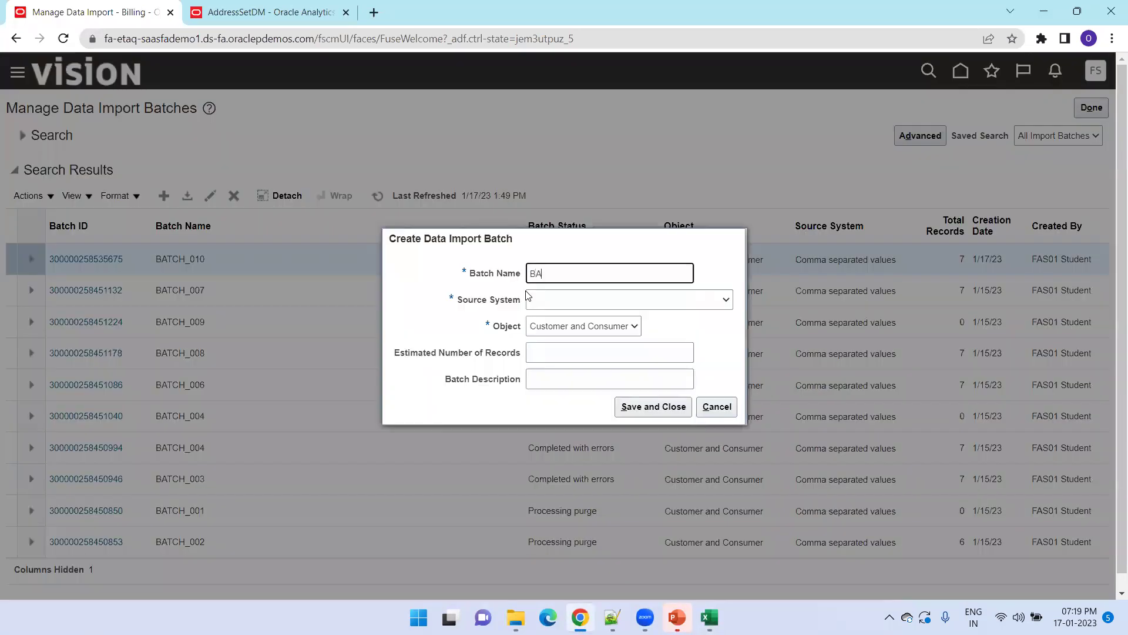
type("TCH_011")
key("Tab")
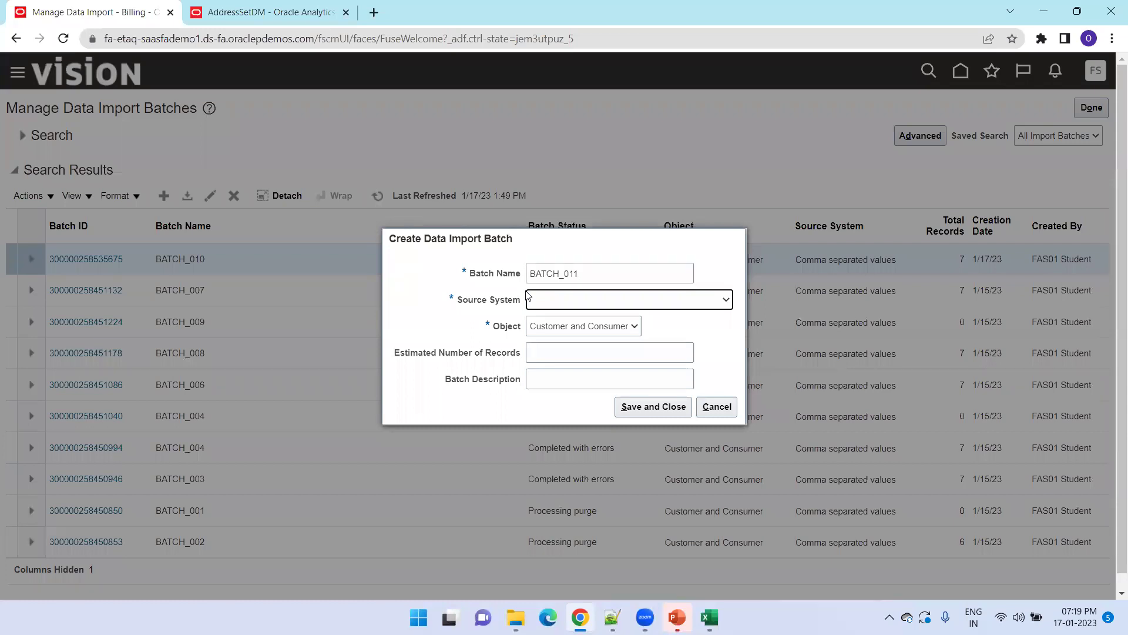
key("Down")
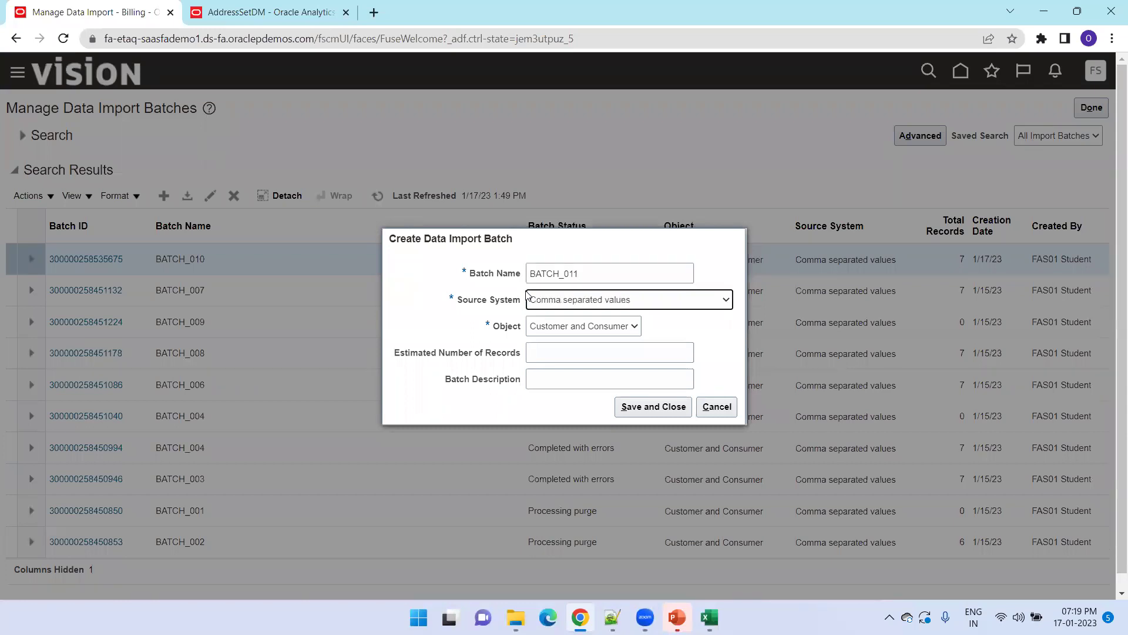
left_click(644, 409)
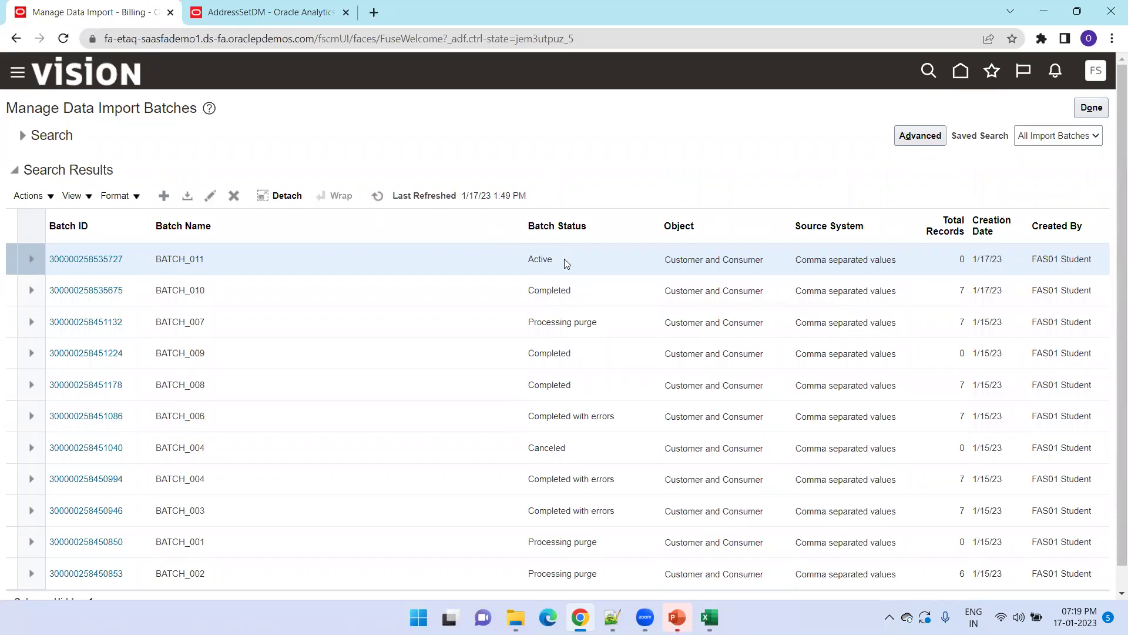
Step: Open BATCH_011, copy its batch ID, and paste it below the sheet list in Notes.txt in Notepad++
left_click(106, 259)
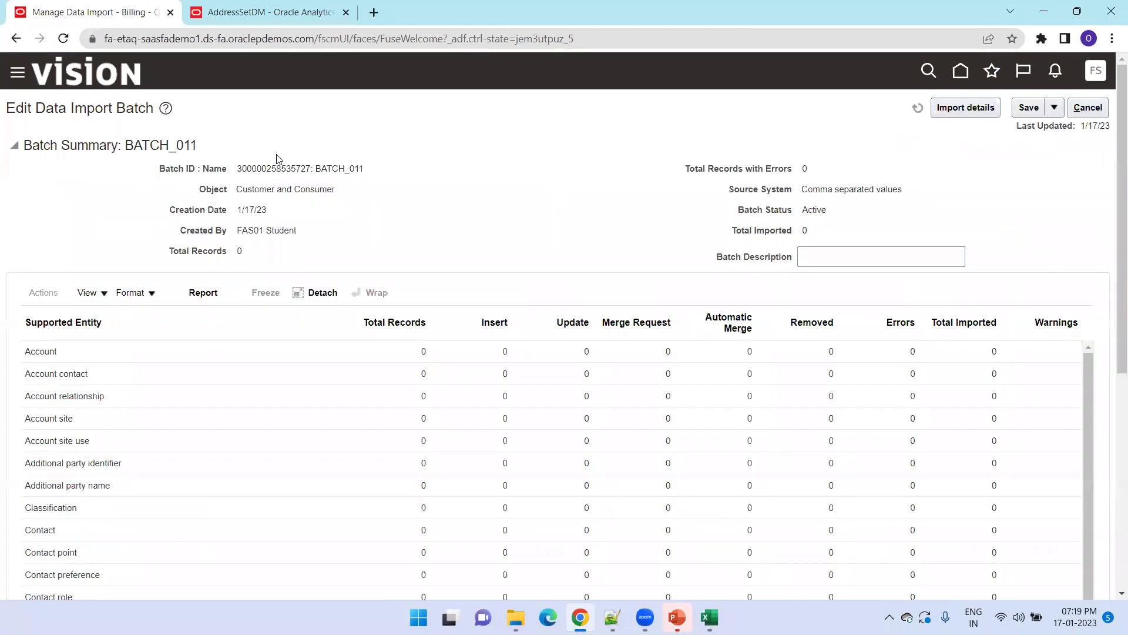
double_click(274, 168)
key("ctrl+c")
key("alt+Tab")
left_click(612, 617)
scroll(461, 388, "down", 4)
left_click(435, 373)
key("Return")
key("Return")
key("Return")
key("ctrl+v")
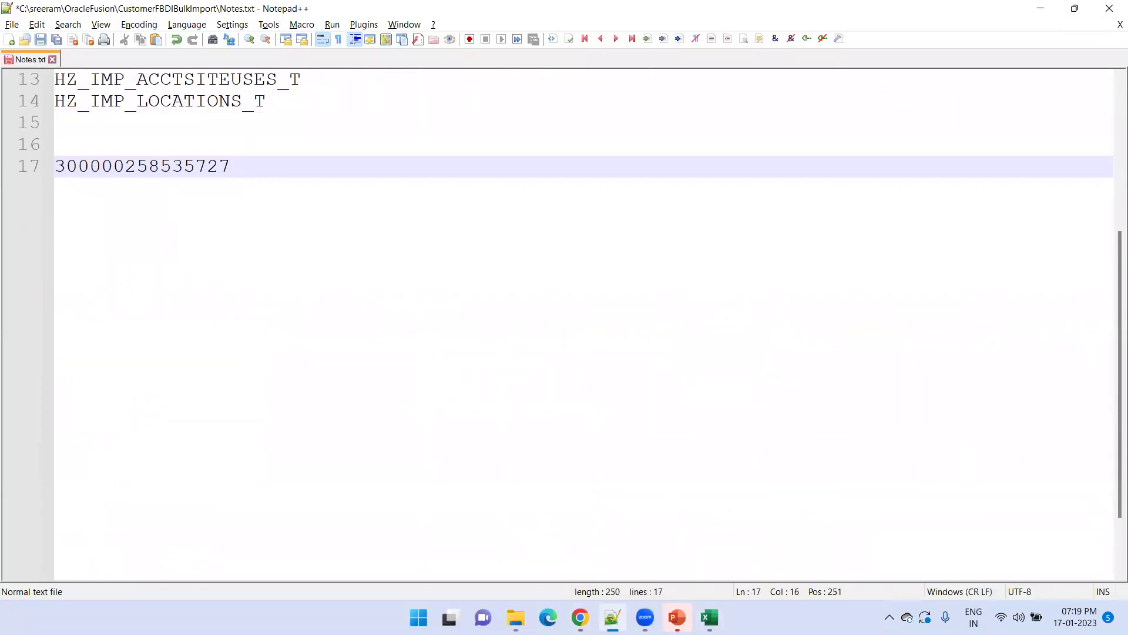
Step: View the Parties sheet in Excel, and return to Notes.txt to review the list of HZ_IMP sheets needed for the import
left_click(709, 617)
left_click(151, 356)
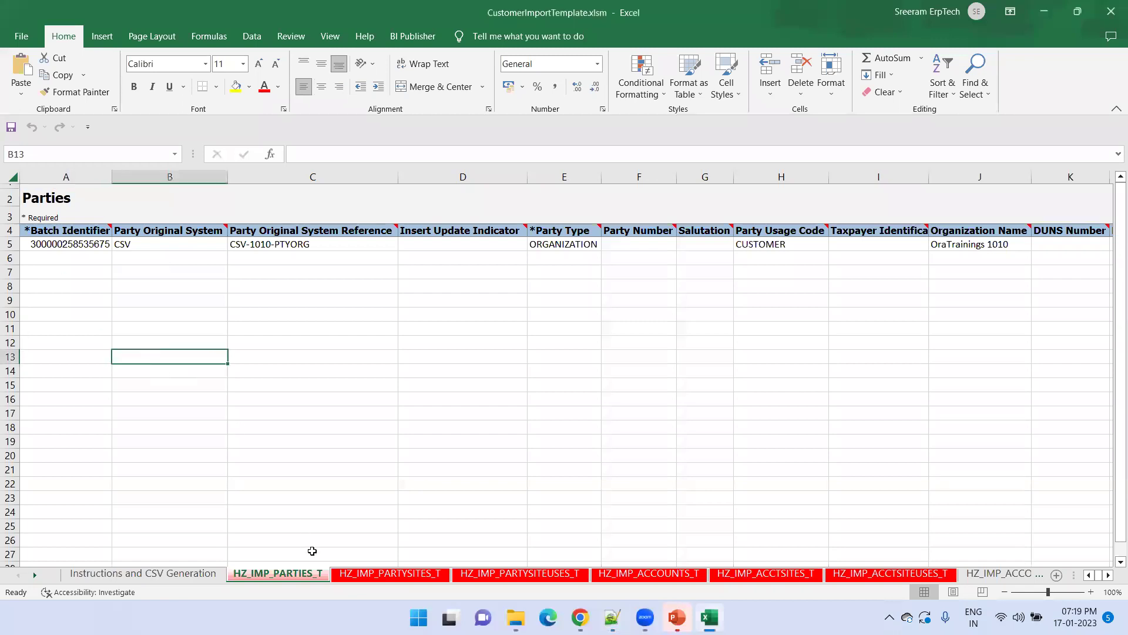
key("alt+Tab")
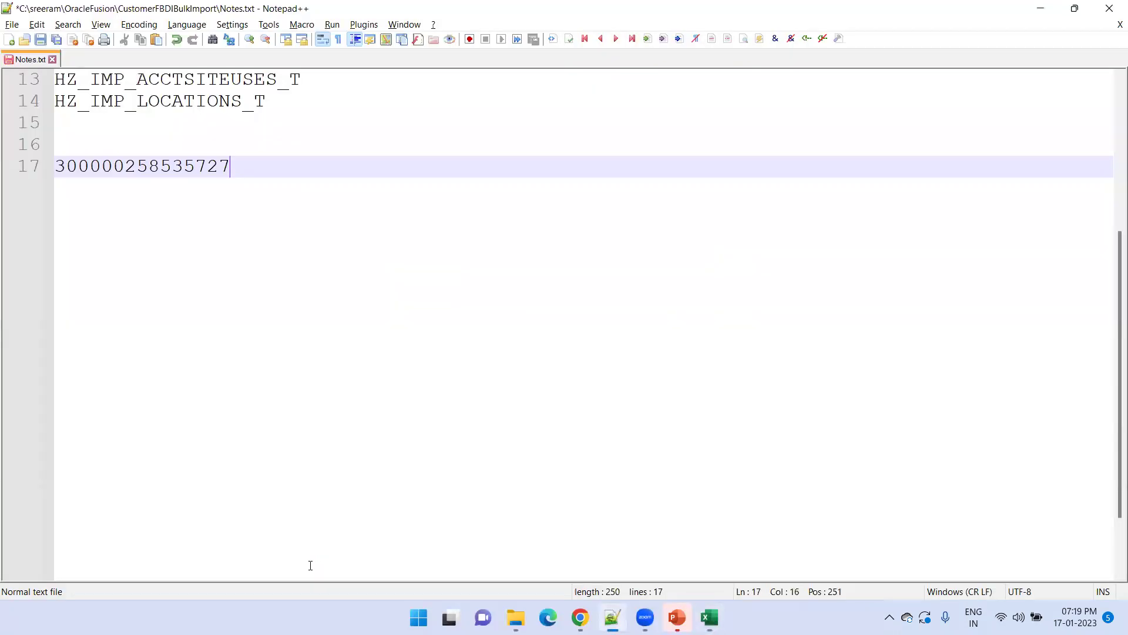
scroll(310, 529, "up", 3)
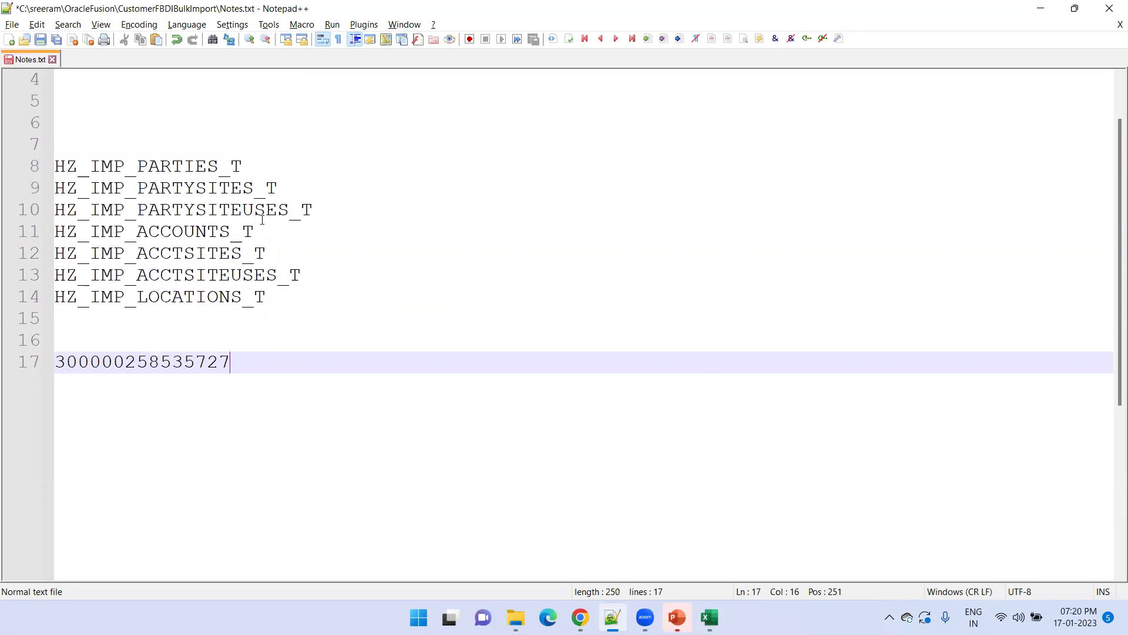
left_click(277, 300)
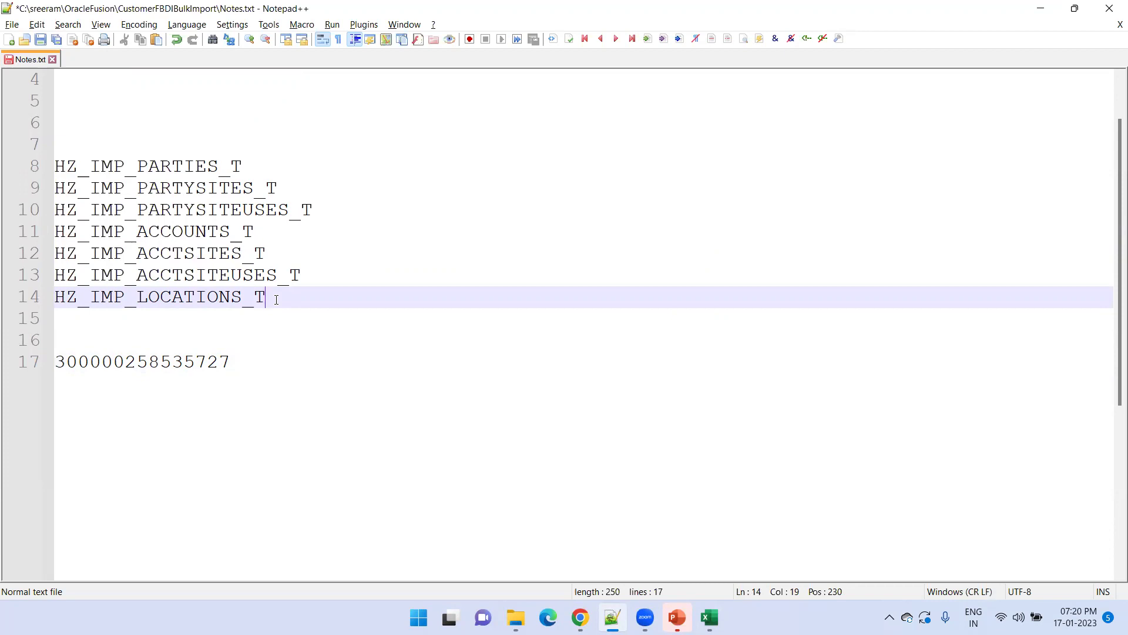
key("alt+Tab")
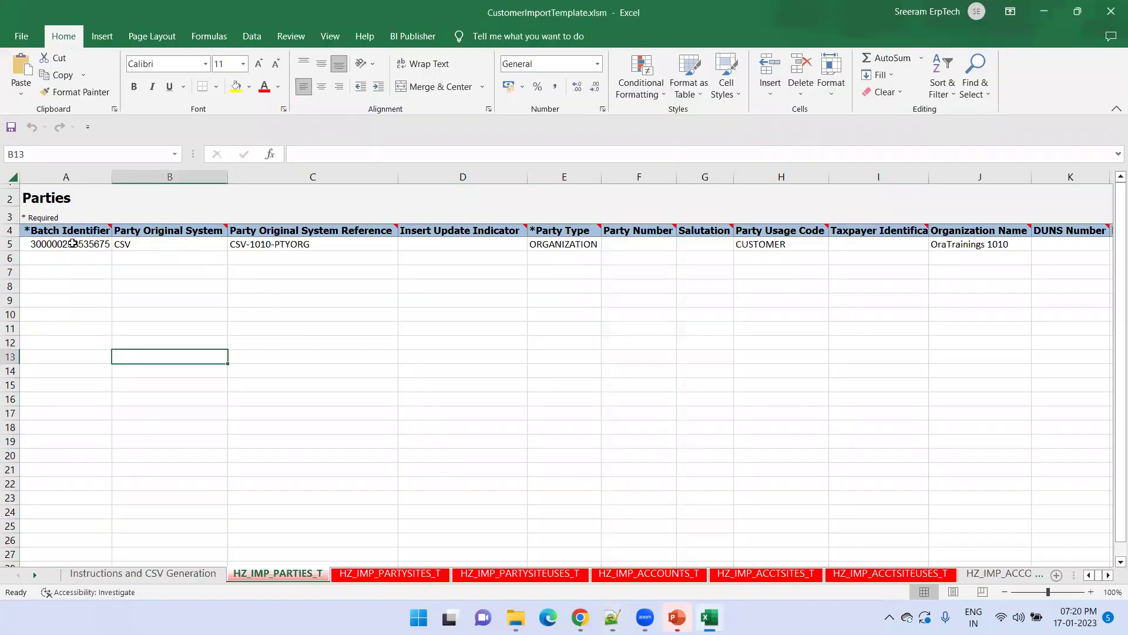
left_click(78, 242)
double_click(365, 154)
key("BackSpace")
key("ctrl+v")
left_click(141, 356)
key("Up")
key("Up")
key("Up")
key("Up")
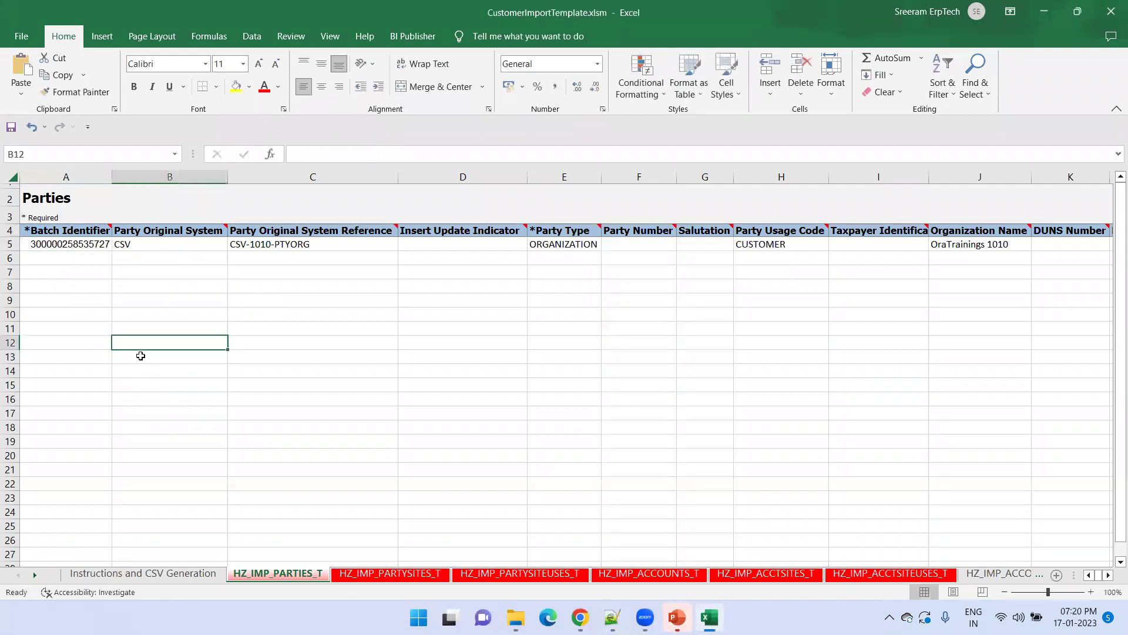
Step: Set the Party Original System Reference in the Parties row to CSV-1011-PTYORG
left_click(281, 243)
left_click(330, 154)
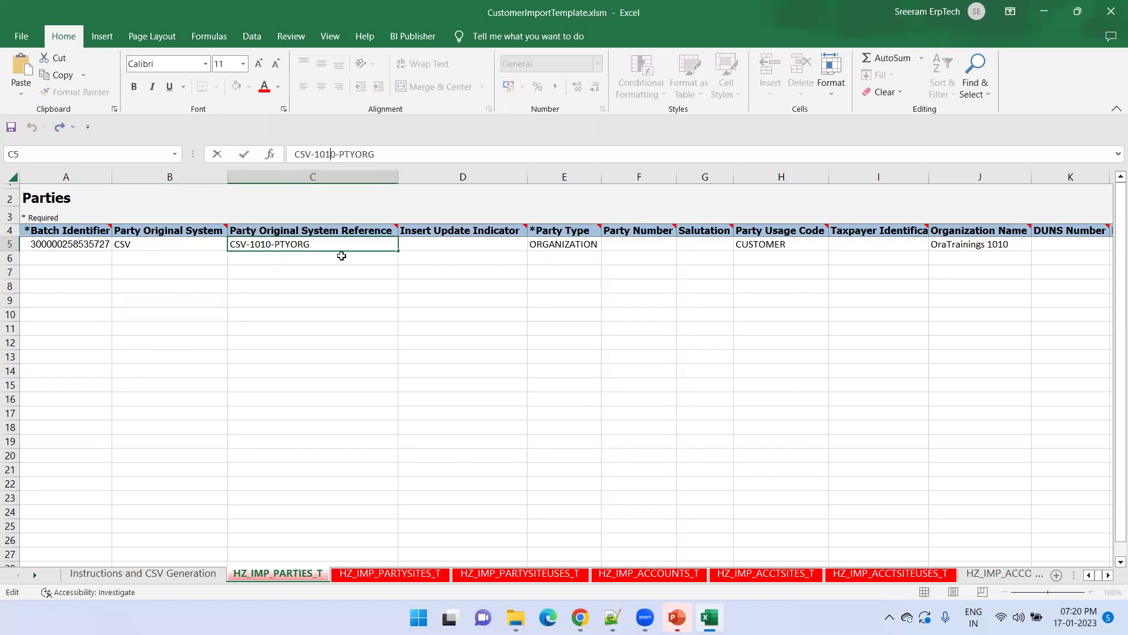
key("BackSpace")
type("1")
left_click(427, 251)
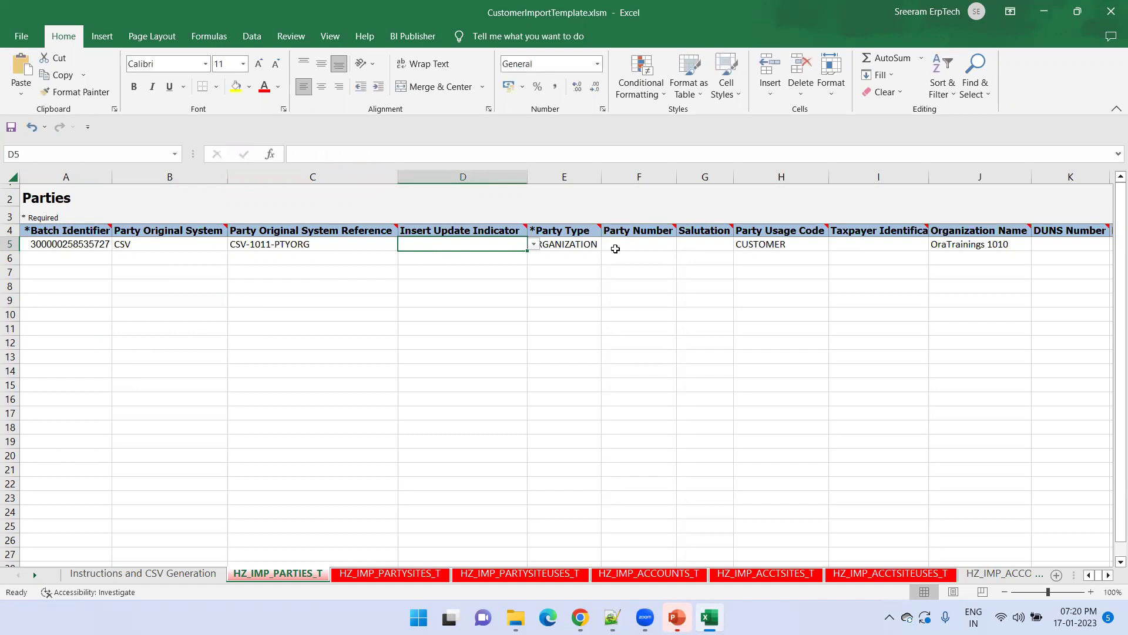
Step: Set the Organization Name in the Parties row to OraTrainings 1011
left_click(974, 240)
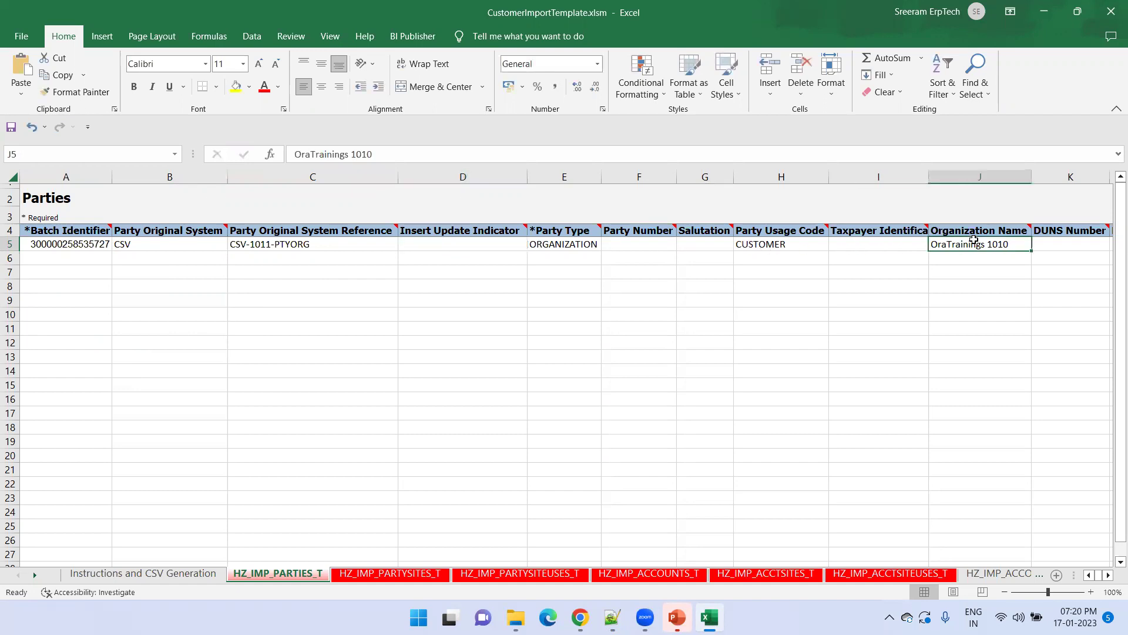
left_click(362, 154)
key("Delete")
type("1")
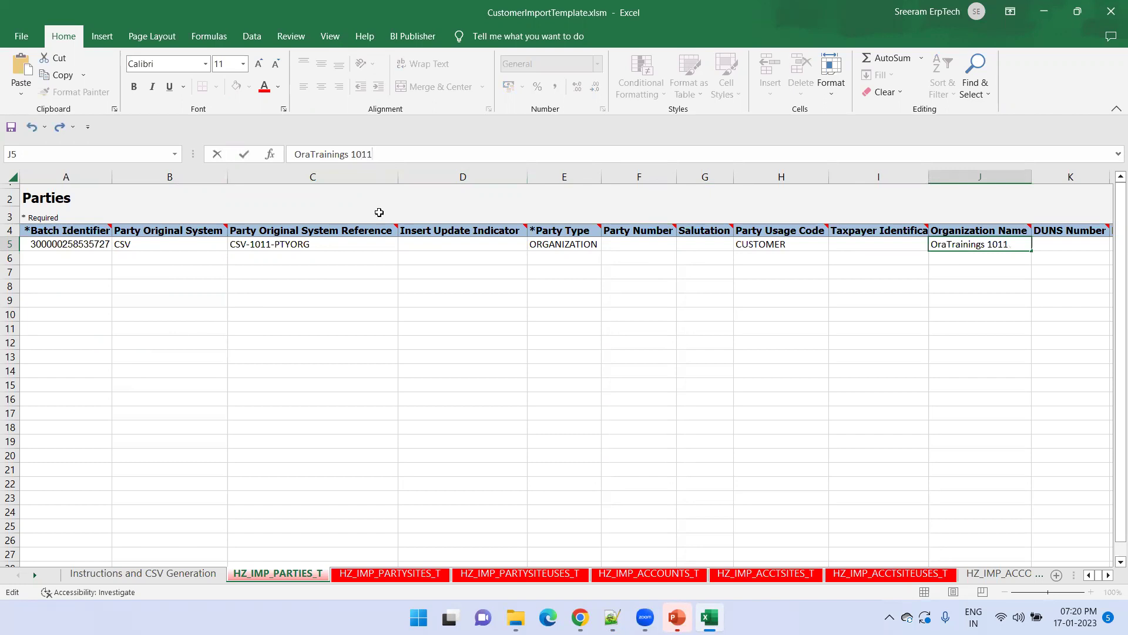
left_click(366, 260)
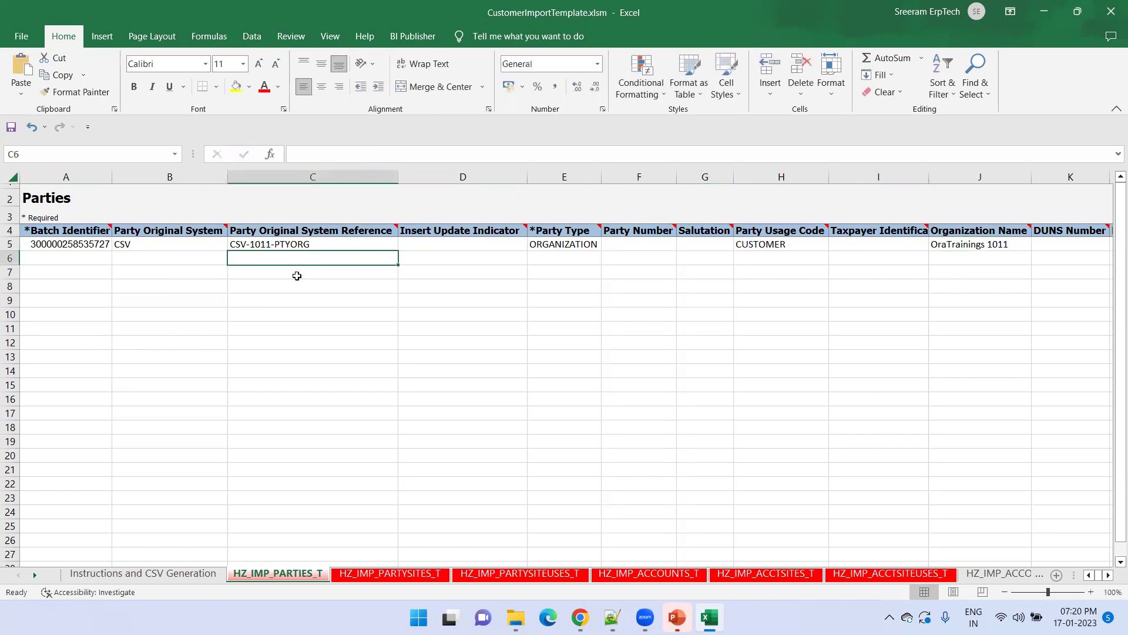
Step: Review the Parties row's original system, system reference, party type and salutation cells
left_click(190, 246)
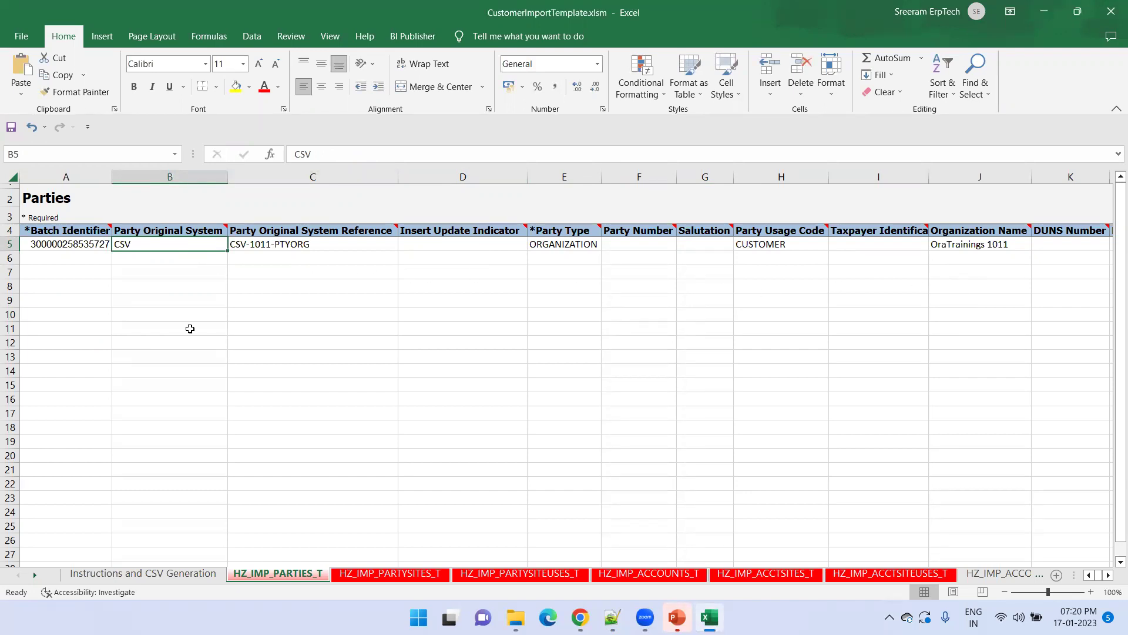
key("Left")
key("Right")
key("Right")
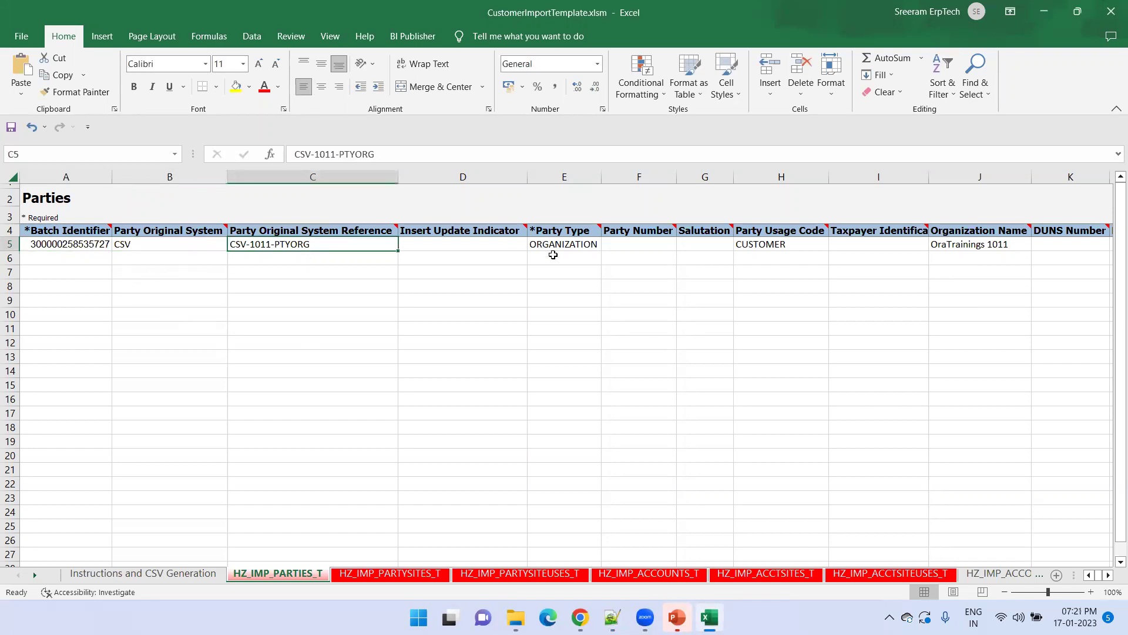
left_click(578, 246)
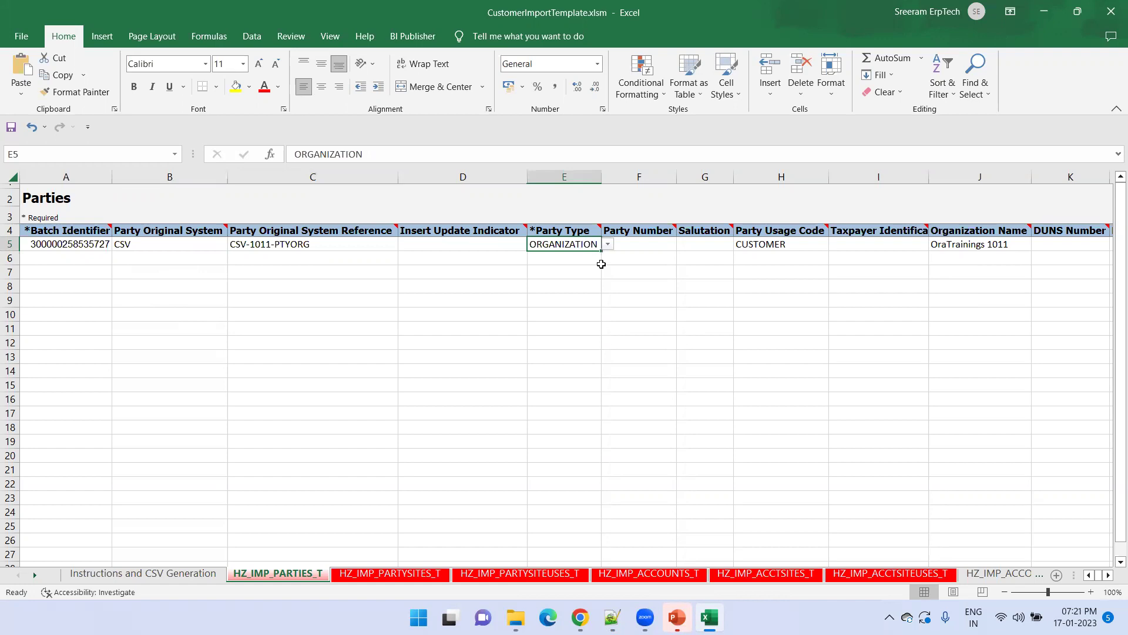
left_click(713, 249)
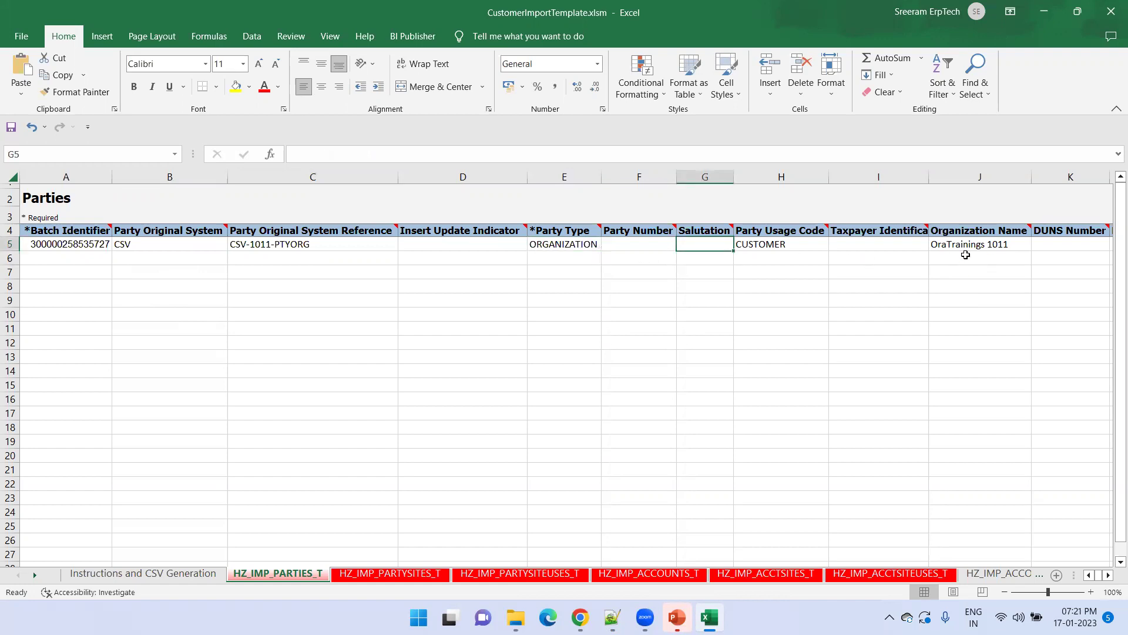
left_click(387, 578)
key("Down")
key("Down")
key("Down")
key("Down")
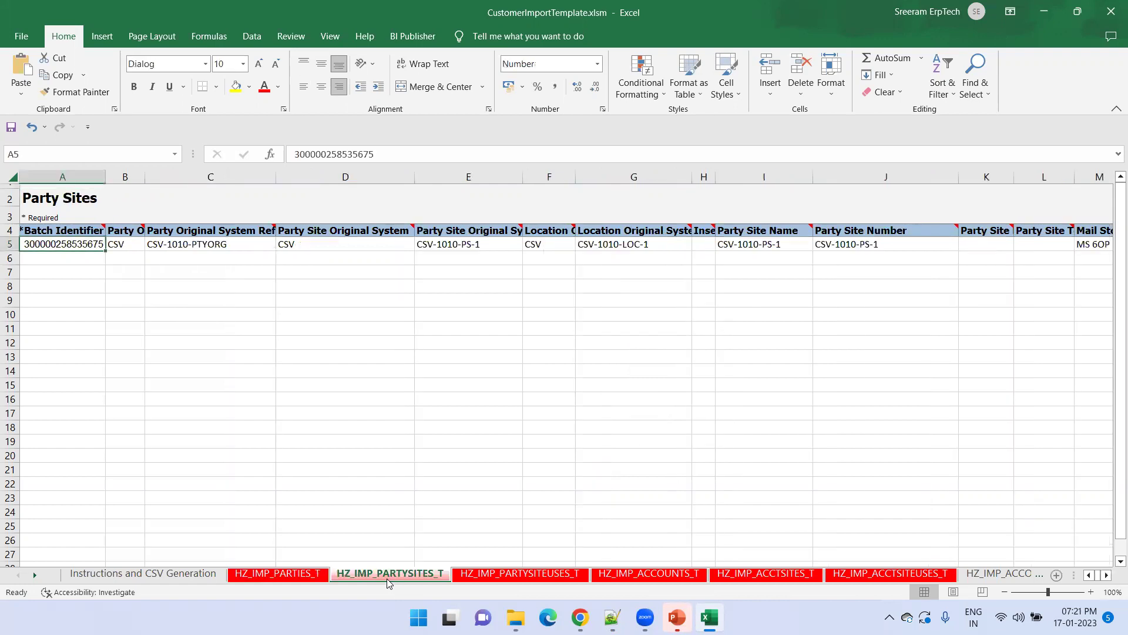
key("F2")
key("shift+Home")
key("ctrl+v")
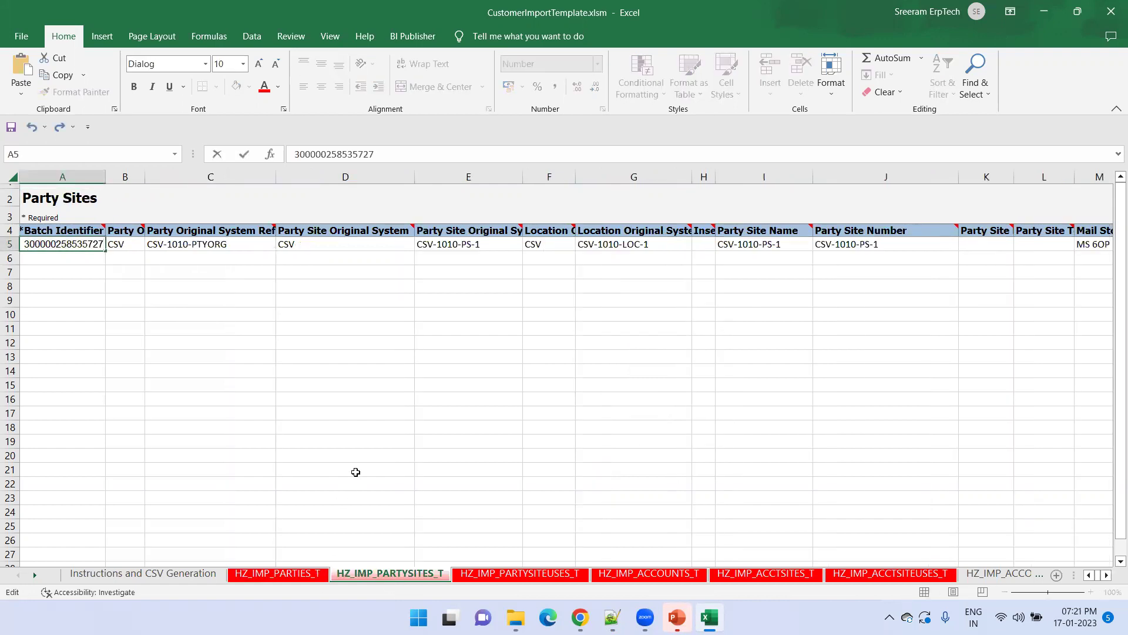
left_click(254, 391)
Step: Set the Party Original System Reference in the Party Sites row to CSV-1011-PTYORG
left_click(177, 245)
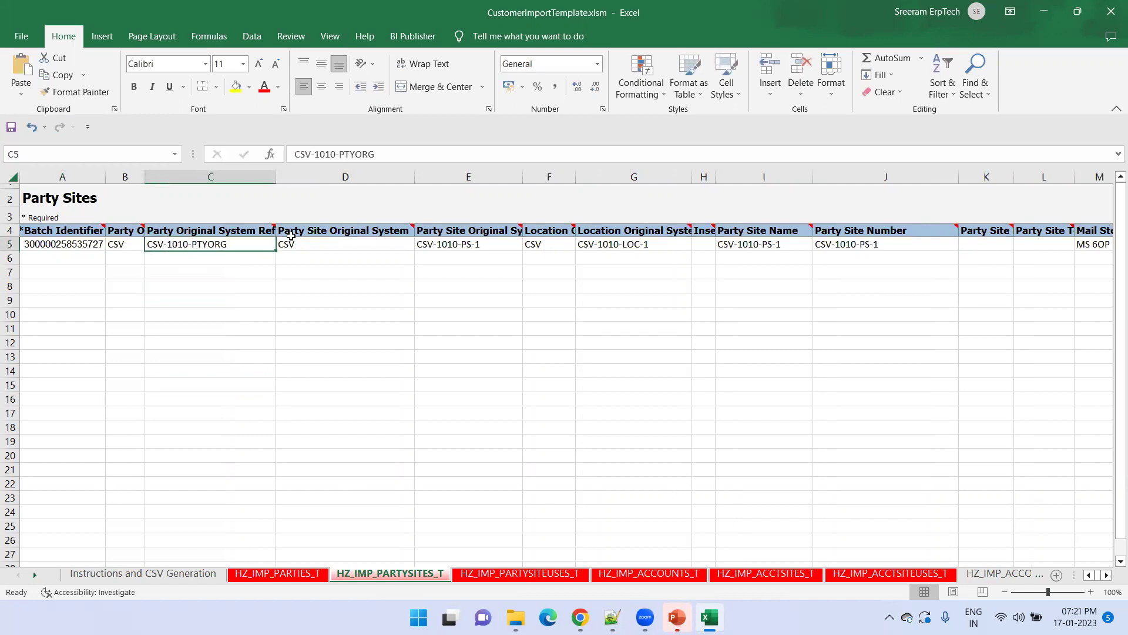
left_click(331, 155)
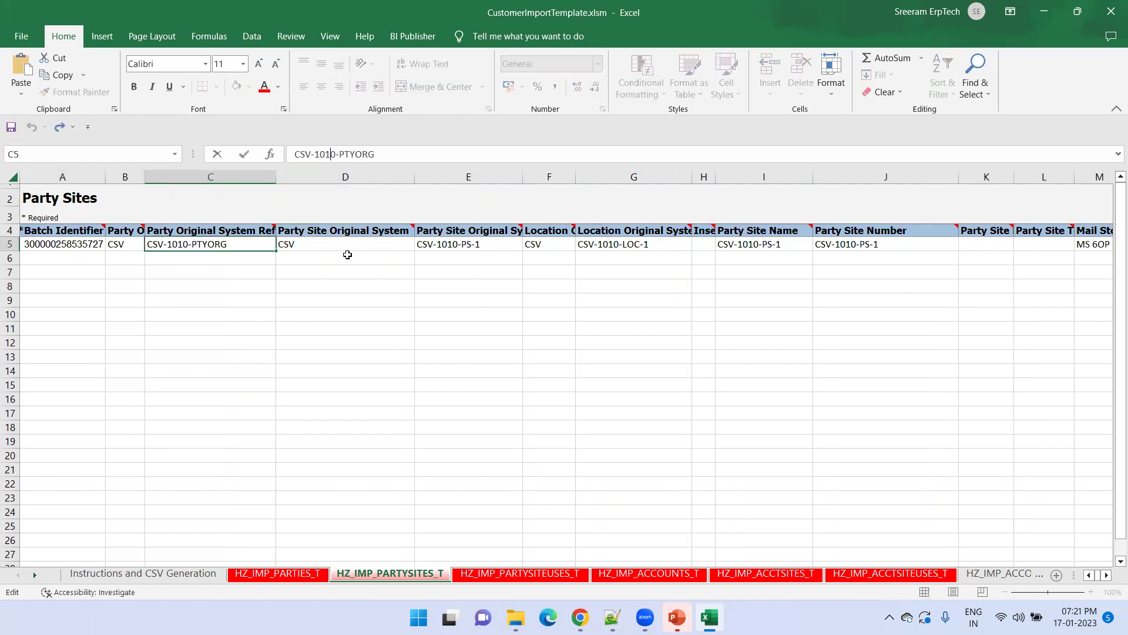
type("1")
key("Delete")
left_click(338, 259)
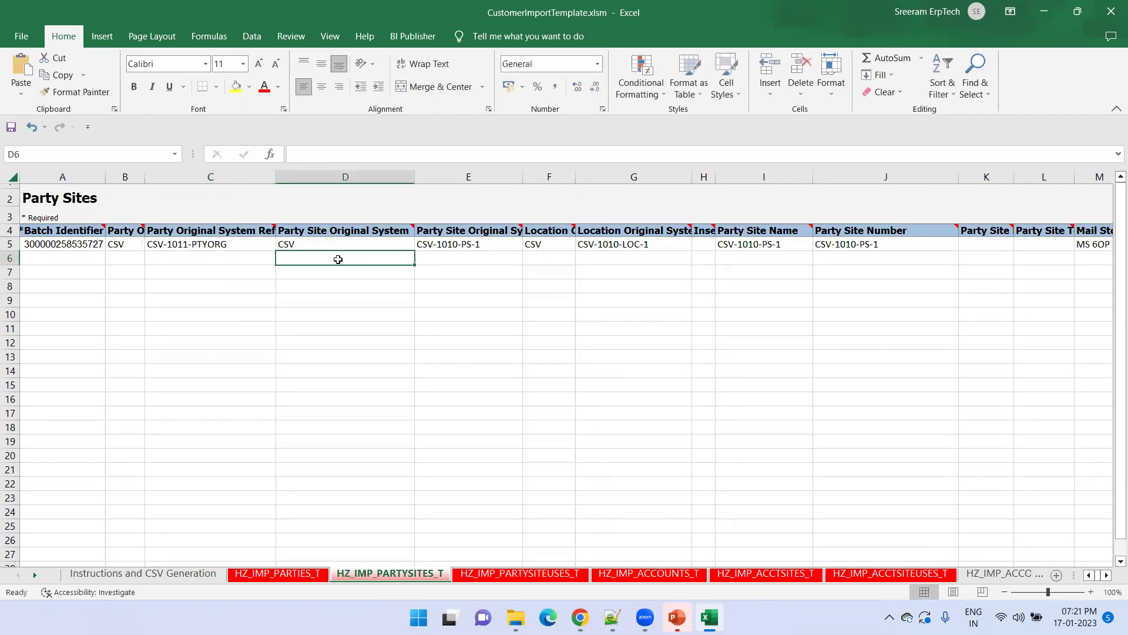
Step: Set the Party Site Original System Reference in the Party Sites row to CSV-1011-PS-1
key("Up")
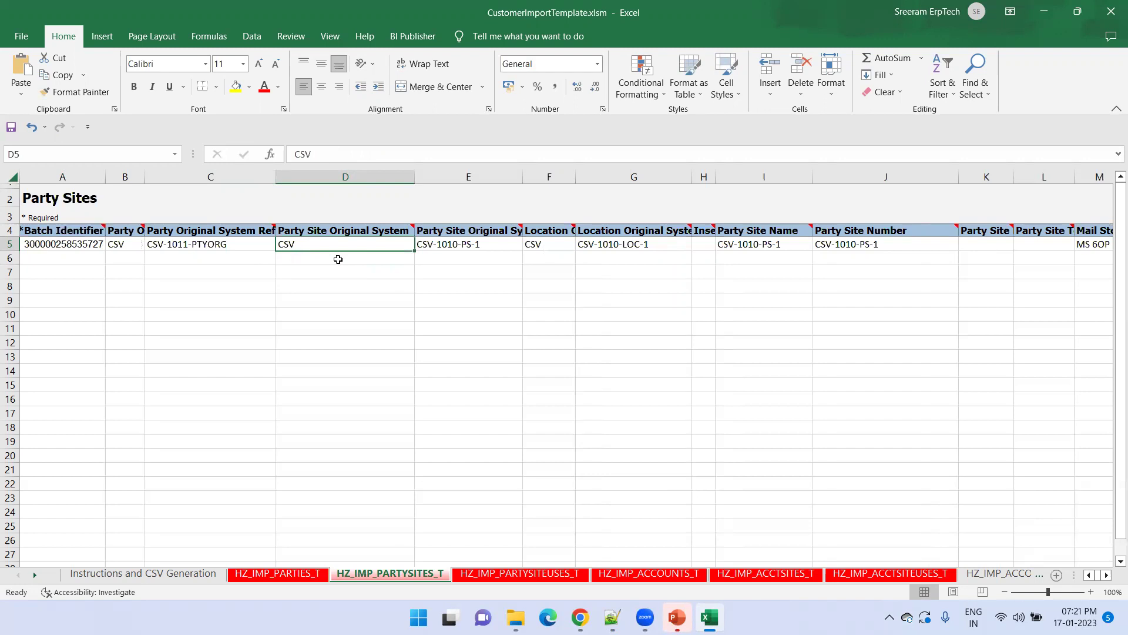
left_click(425, 245)
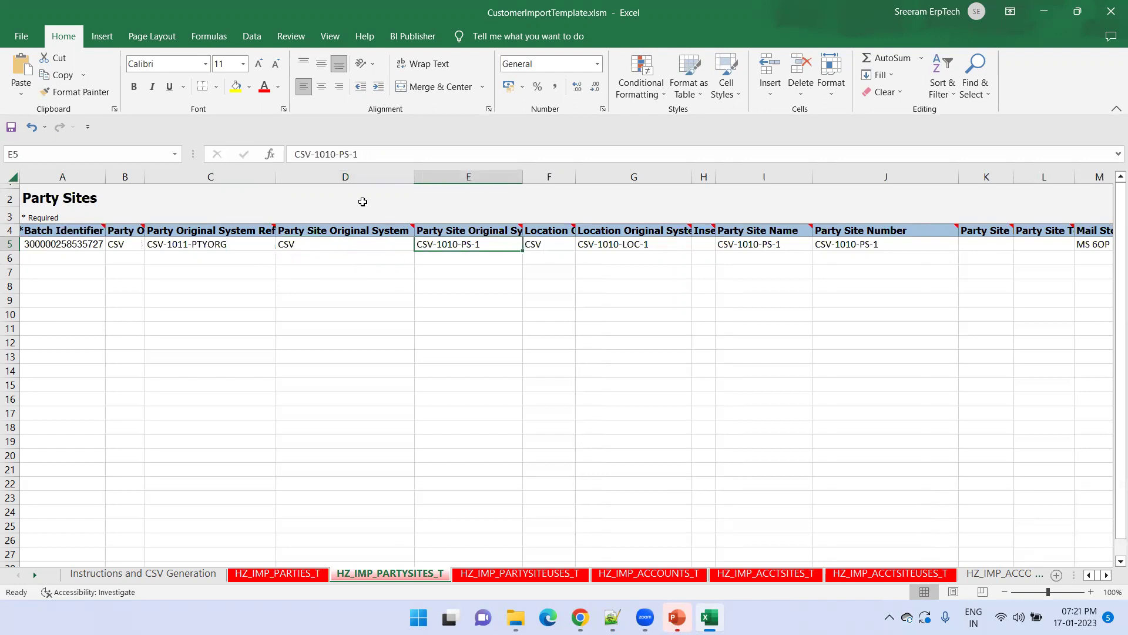
left_click(334, 154)
key("BackSpace")
type("1")
key("Tab")
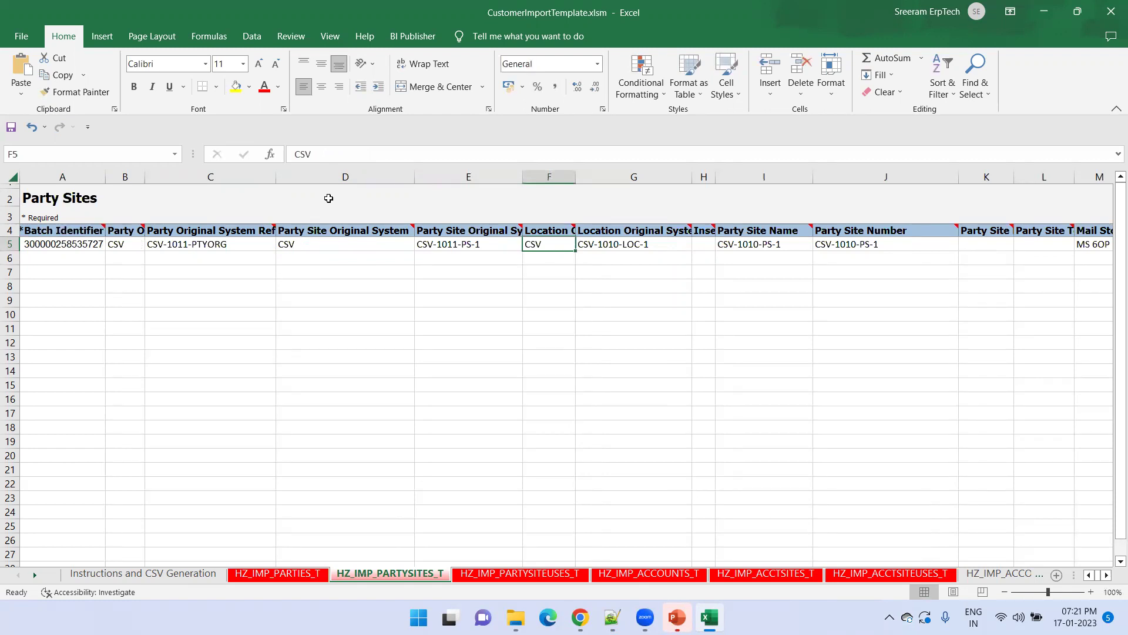
Step: Review the party, party site and location original system values and references across the Party Sites row
key("Right")
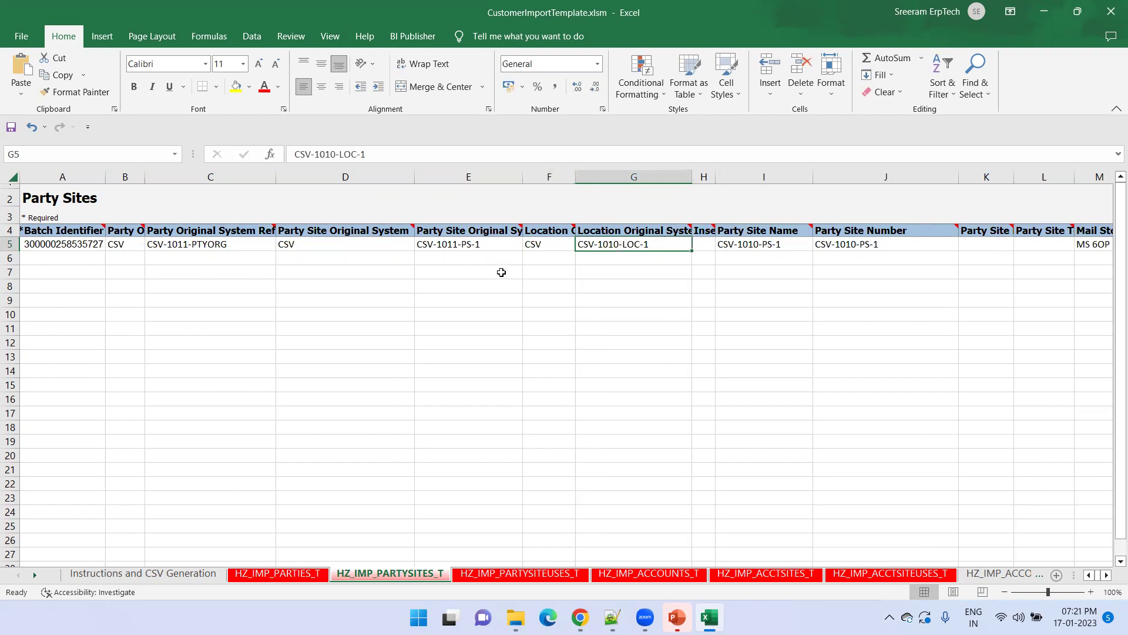
key("Left")
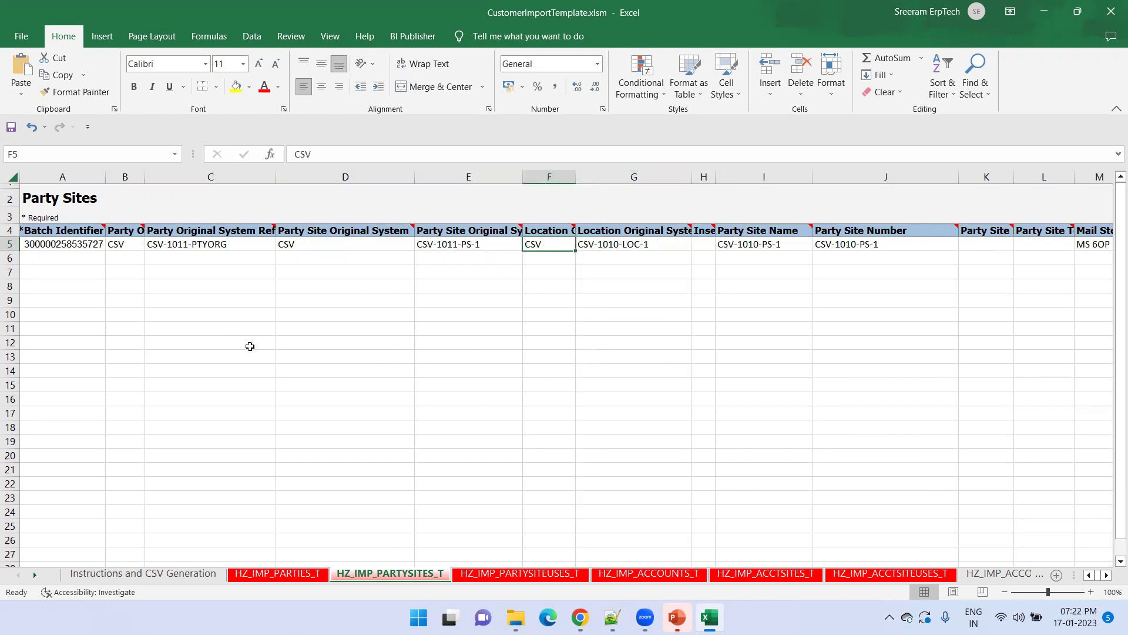
key("Left")
key("Left")
key("Left")
key("Left")
key("Right")
key("Right")
key("Right")
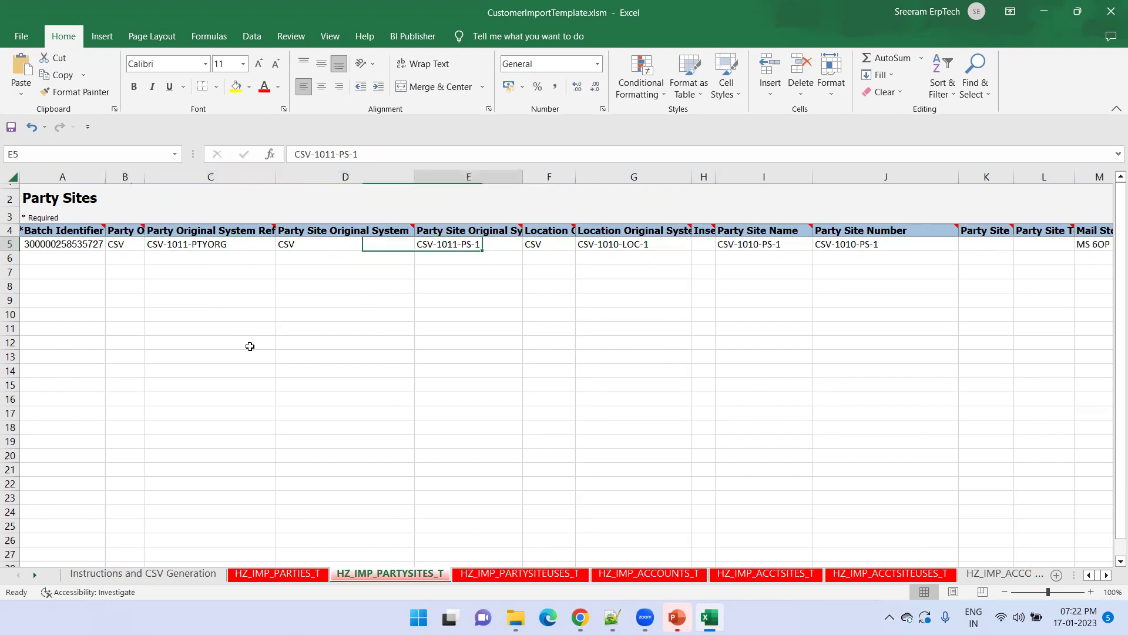
key("Left")
key("Right")
key("Right")
key("Right")
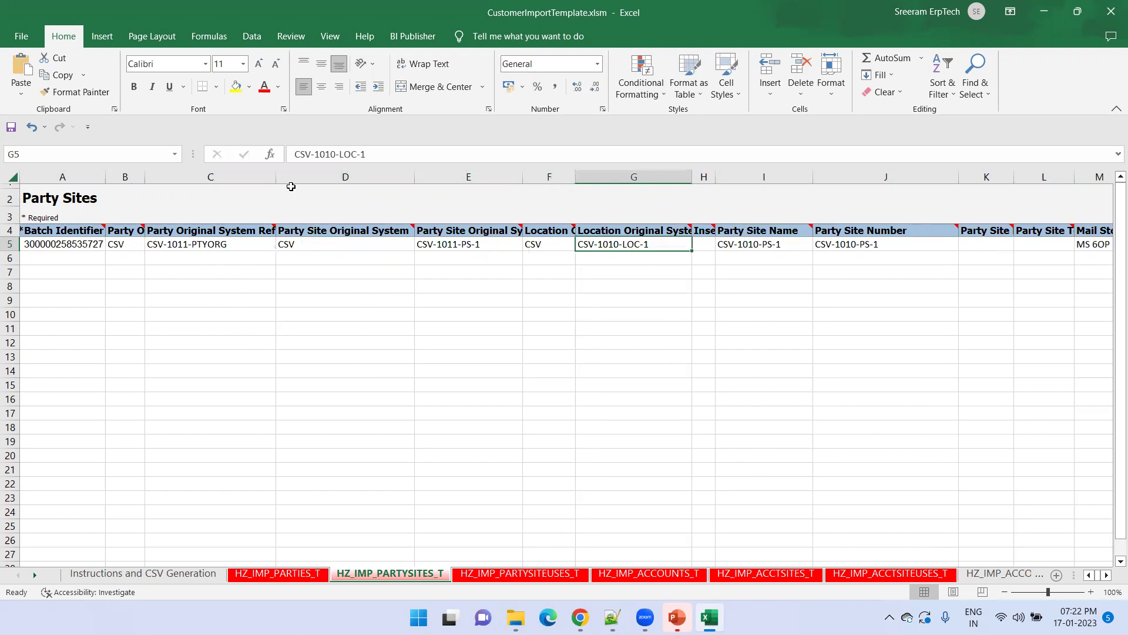
Step: Set the Location Original System Reference in the Party Sites row to CSV-1011-LOC-1
left_click(331, 154)
key("Delete")
type("1")
left_click(634, 286)
key("Up")
key("Up")
Step: Set both the Party Site Name and the Party Site Number in the Party Sites row to CSV-1011-PS-1
key("Right")
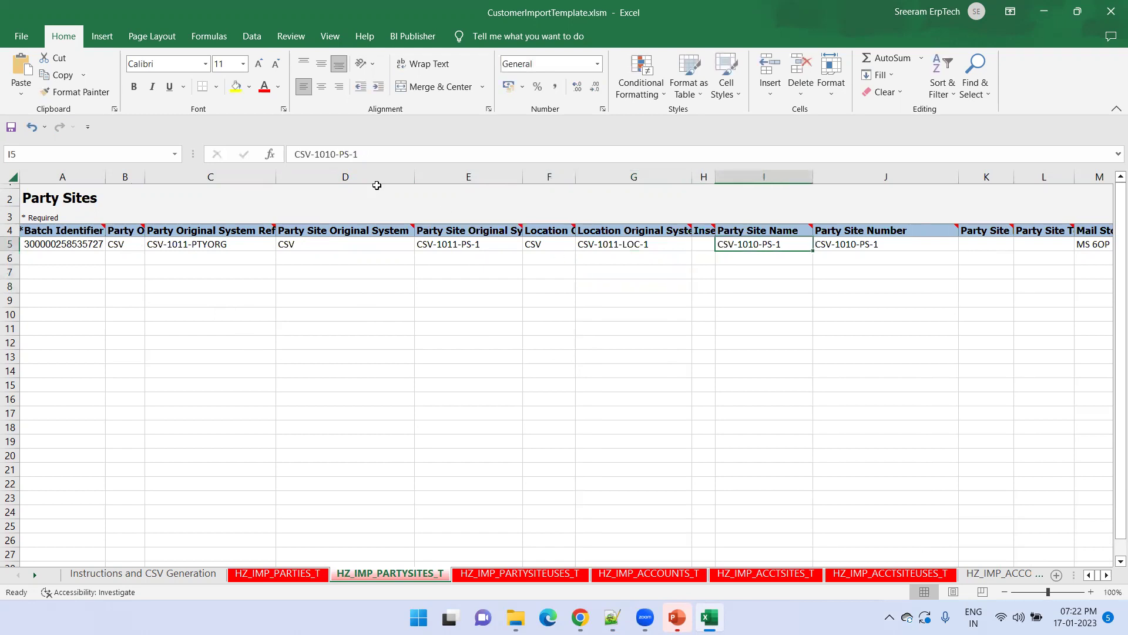
left_click(331, 154)
key("Delete")
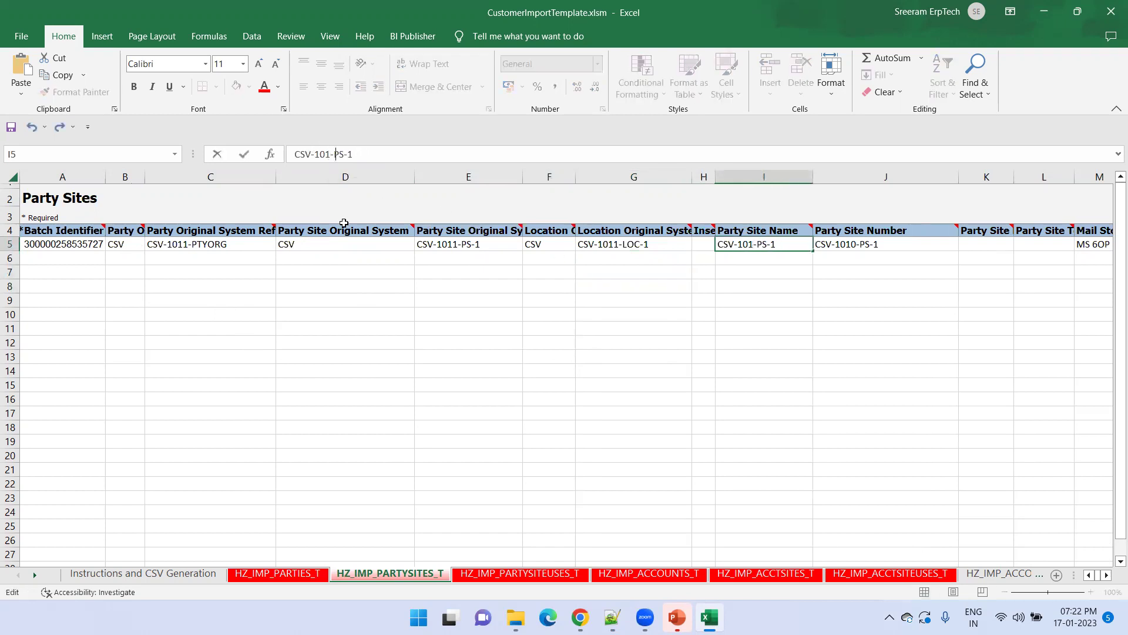
type("1")
key("Tab")
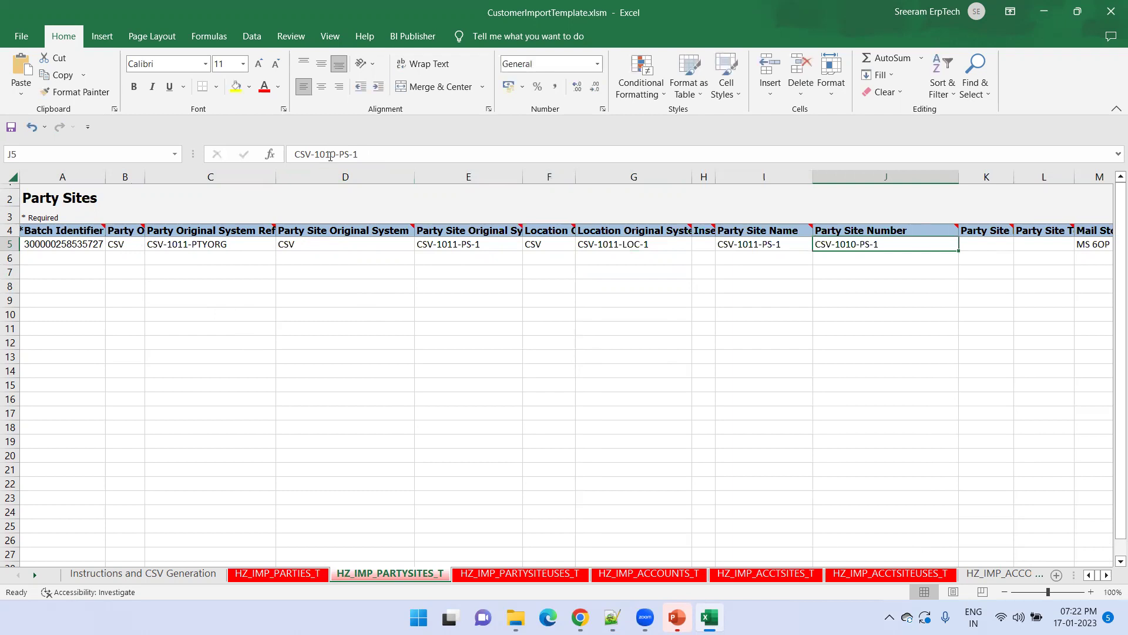
left_click(330, 154)
key("Delete")
type("1")
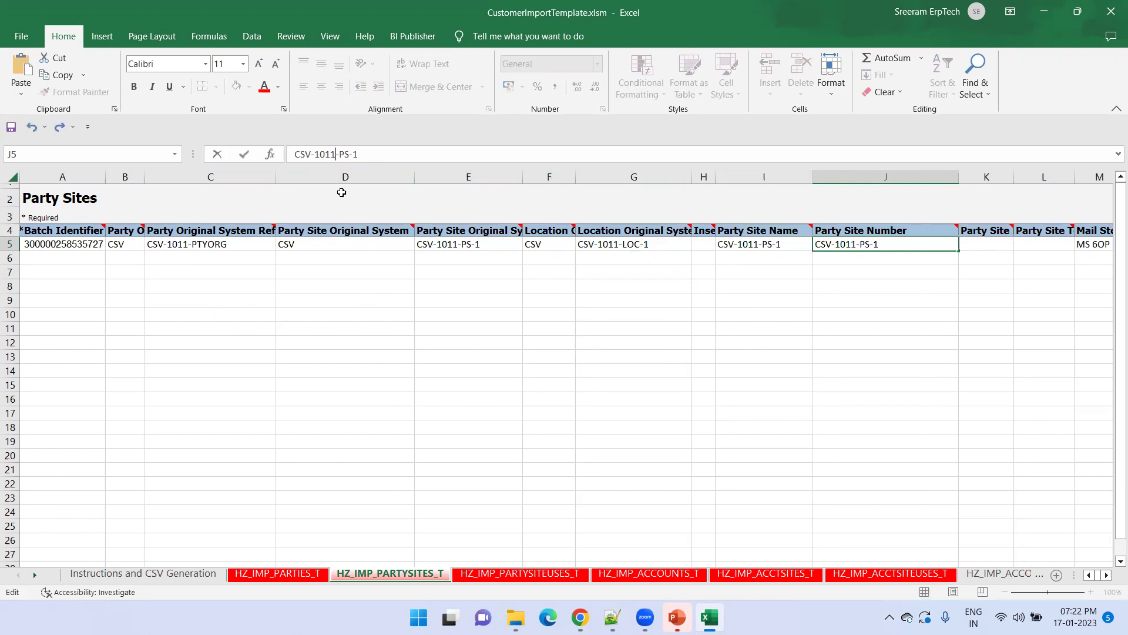
left_click(759, 269)
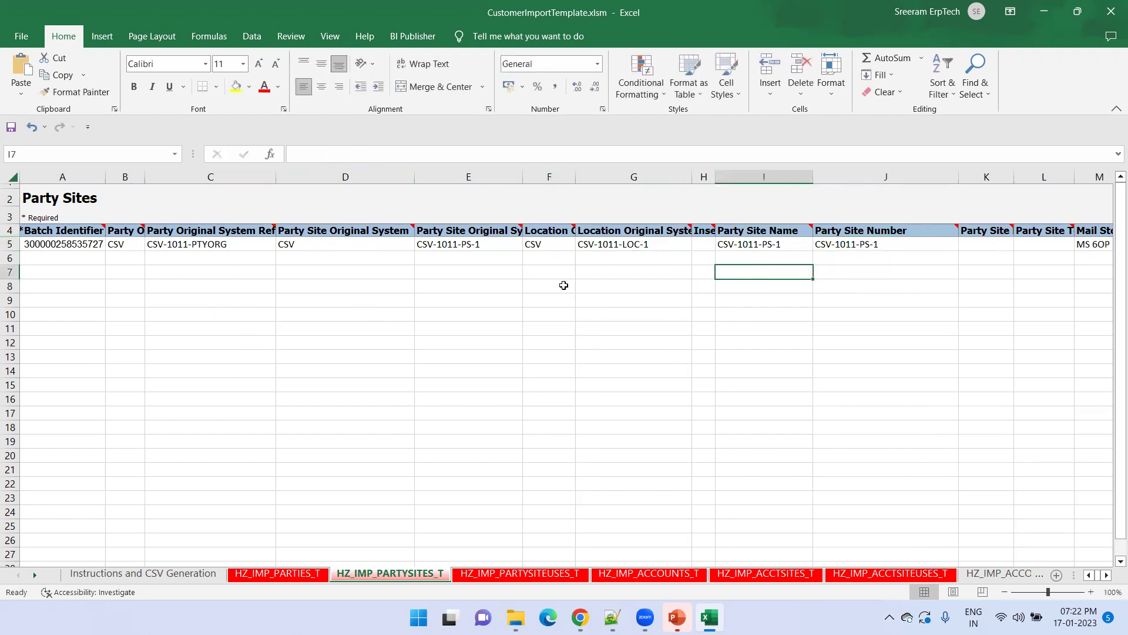
Step: Review the remaining Party Sites columns, including mail stop, identifying address flag and relationship source system values, for anything still needing an update
key("Up")
key("Right")
key("Right")
key("Right")
key("Right")
key("Right")
key("Right")
key("Right")
key("Right")
key("Right")
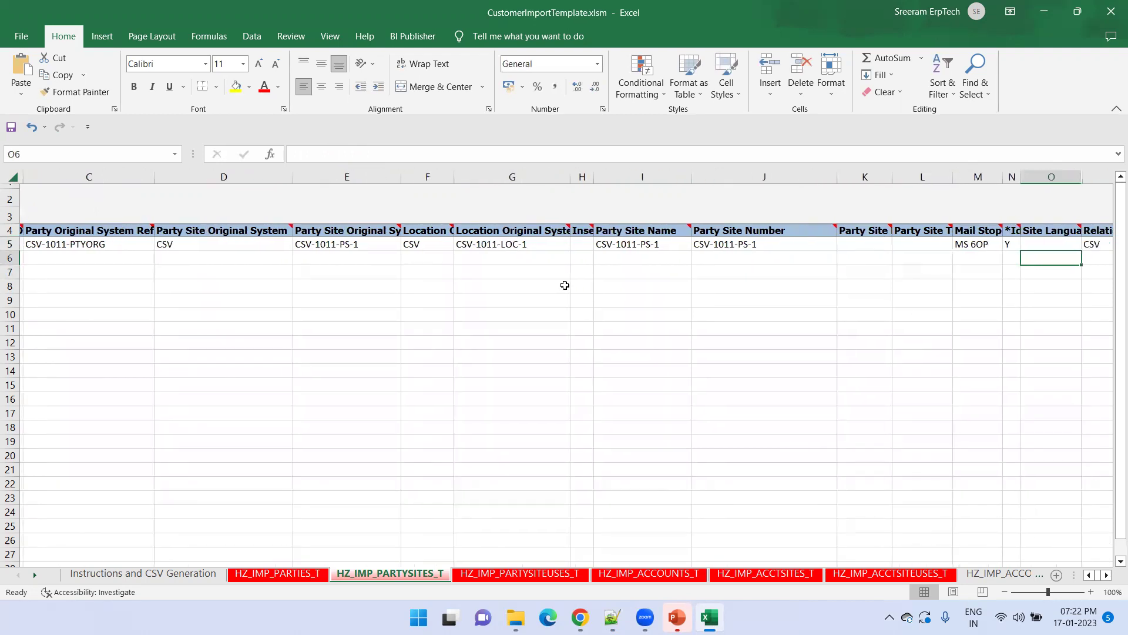
key("Left")
key("Left")
key("Up")
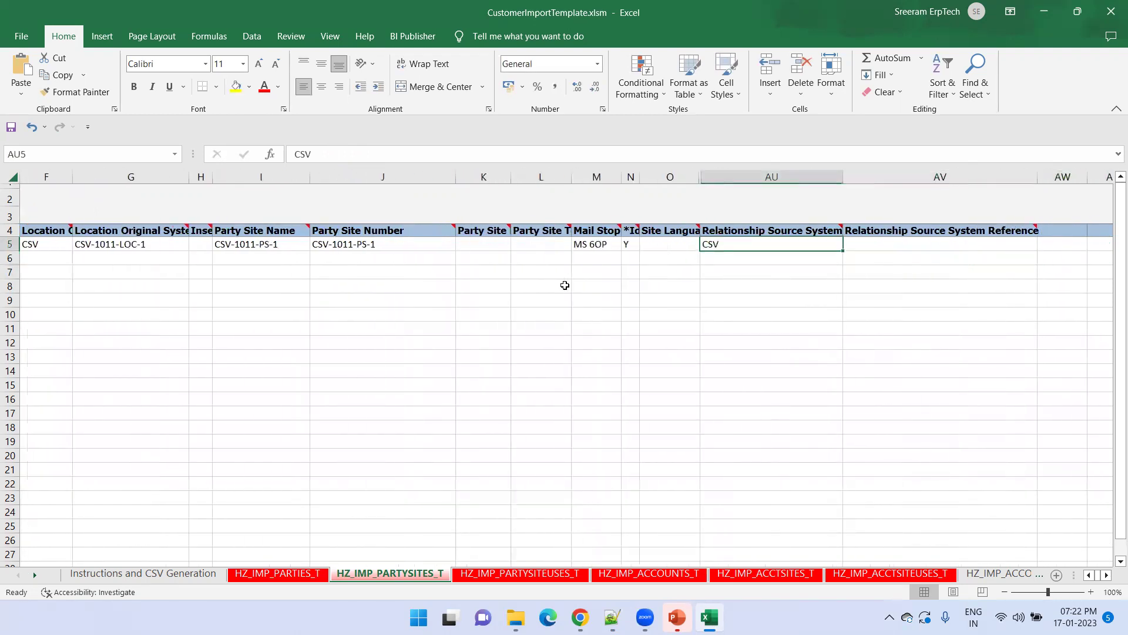
key("Left")
key("Left")
key("Left")
key("Right")
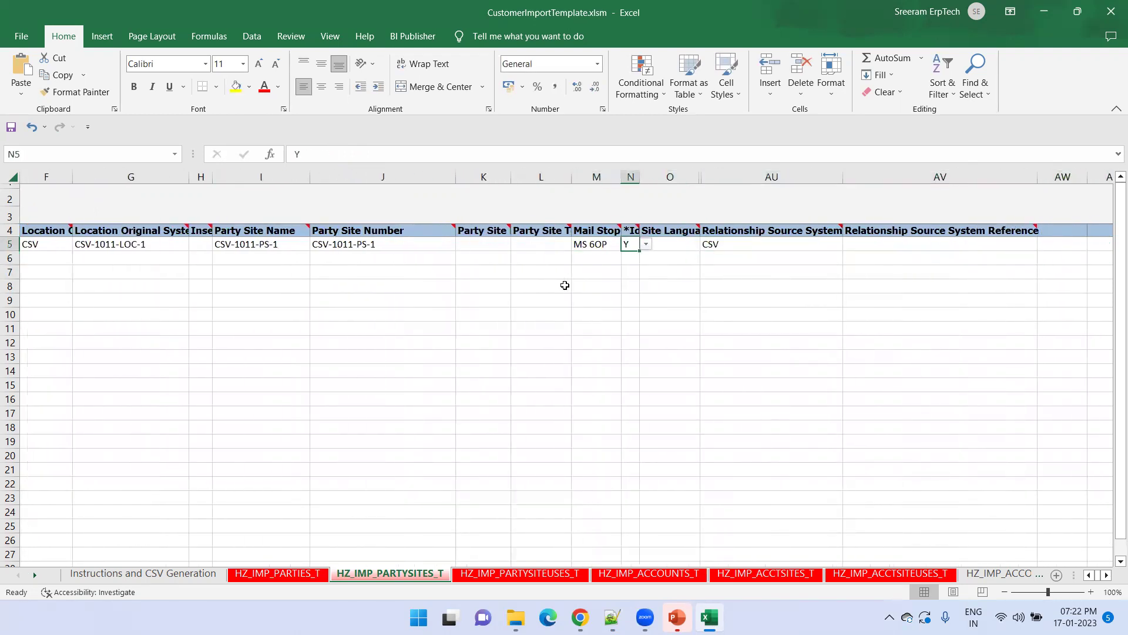
key("Left")
key("Left")
key("Left")
key("Left")
key("Left")
key("Left")
key("Left")
key("Left")
key("Left")
key("Left")
key("Left")
key("Left")
key("Left")
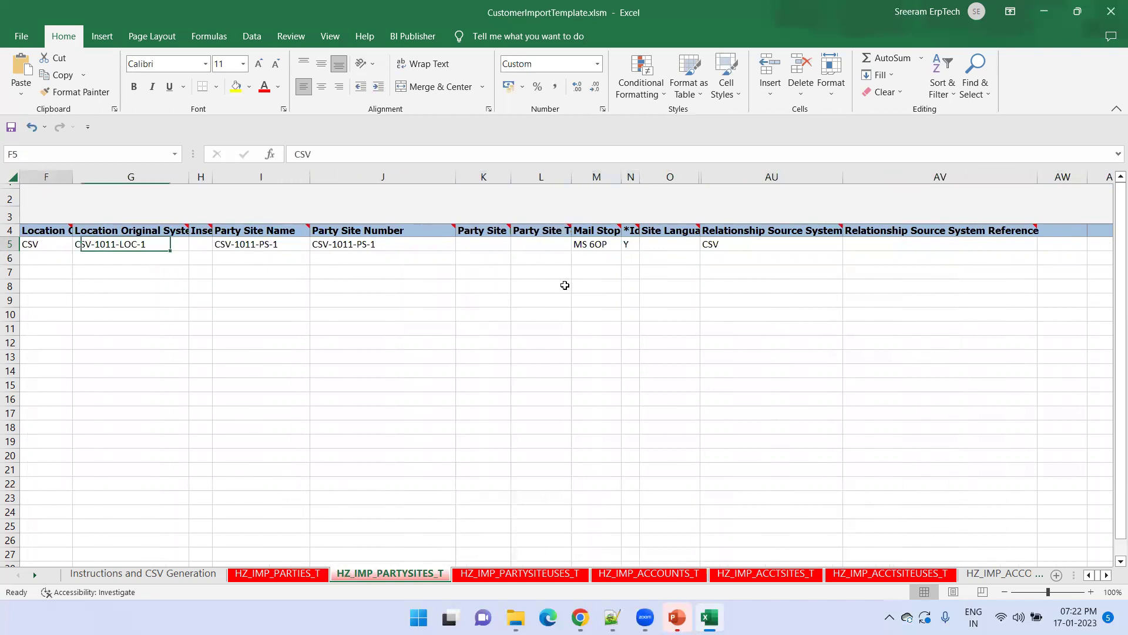
left_click(520, 574)
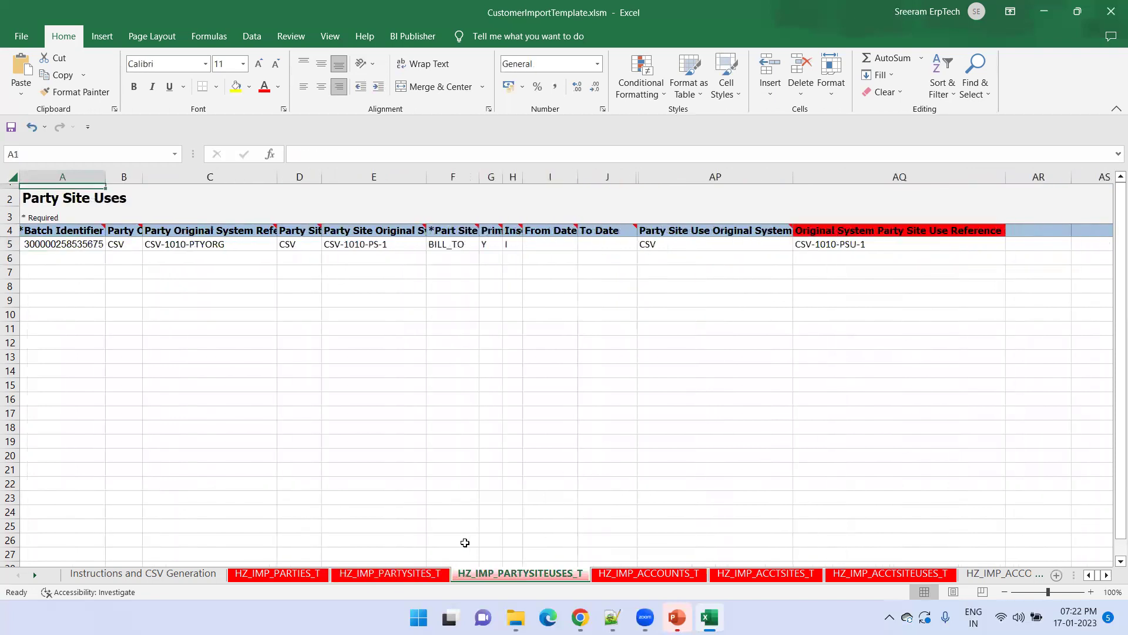
key("Right")
key("Right")
key("Down")
key("Down")
key("Down")
key("Down")
key("Left")
key("Left")
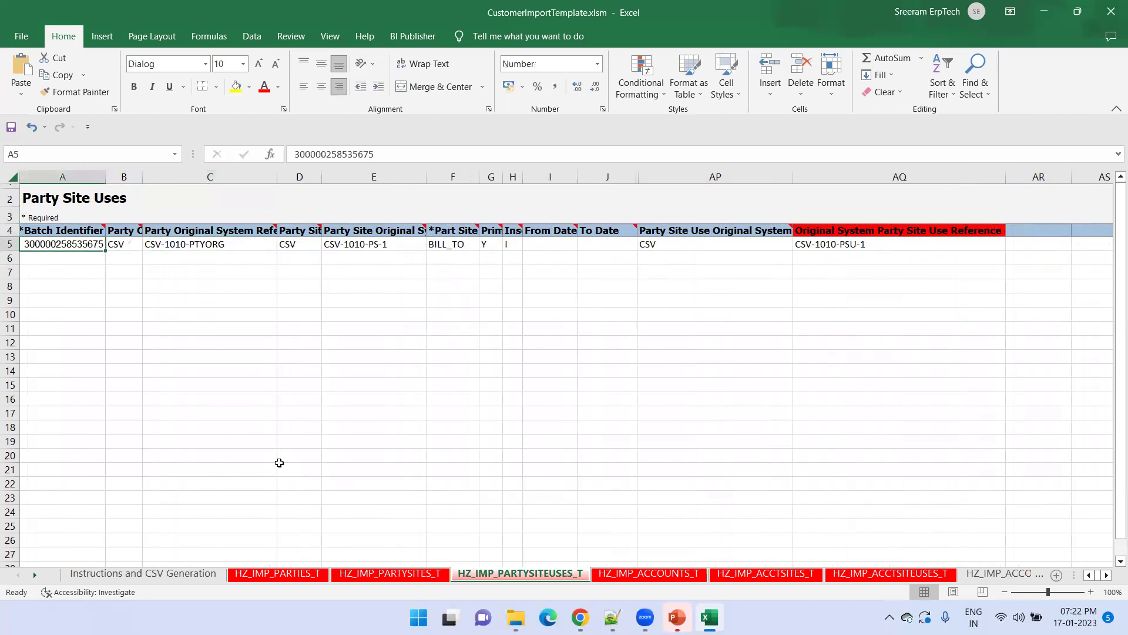
key("F2")
key("ctrl+v")
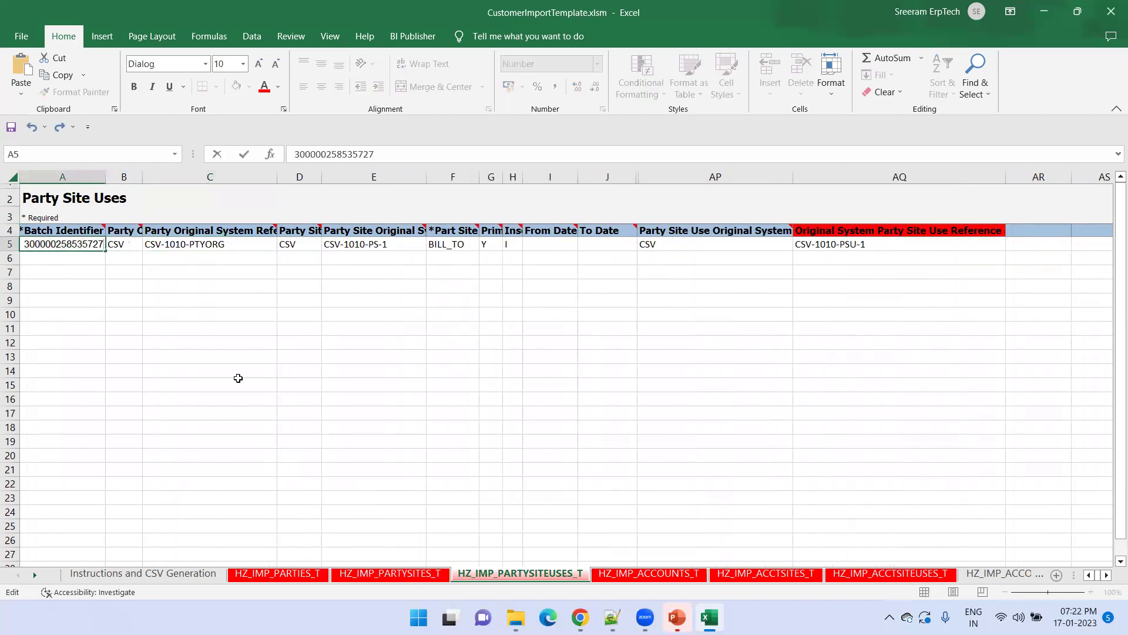
Step: Set the Party Original System Reference in the Party Site Uses row to CSV-1011-PTYORG
left_click(202, 245)
left_click(344, 154)
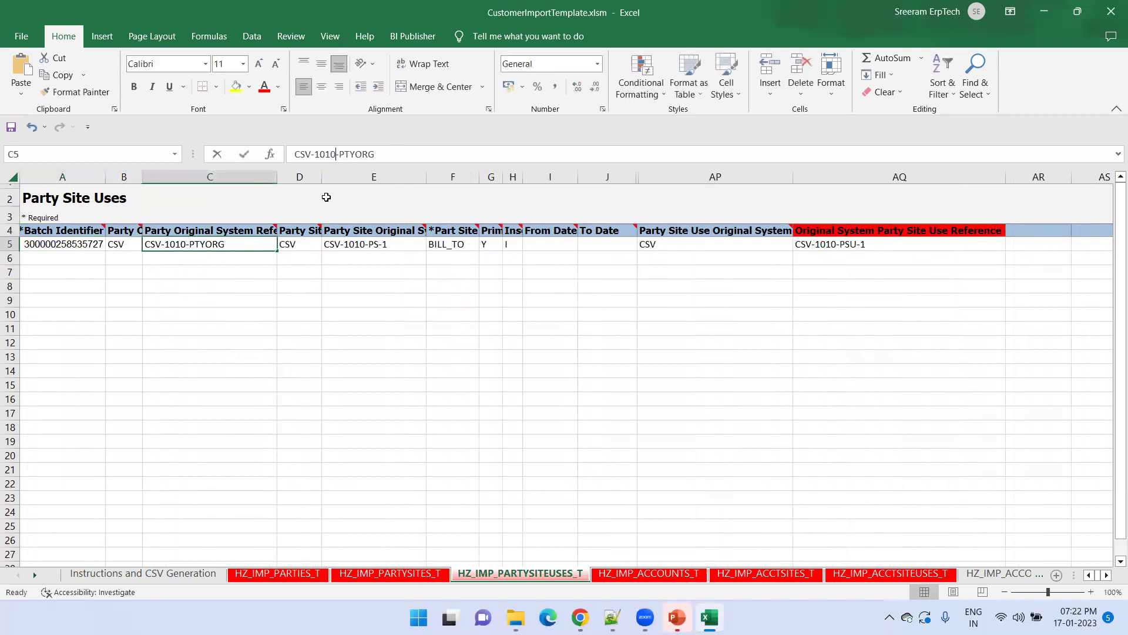
key("Left")
key("BackSpace")
type("1")
Step: Set the Party Site Original System Reference in the Party Site Uses row to CSV-1011-PS-1
left_click(373, 241)
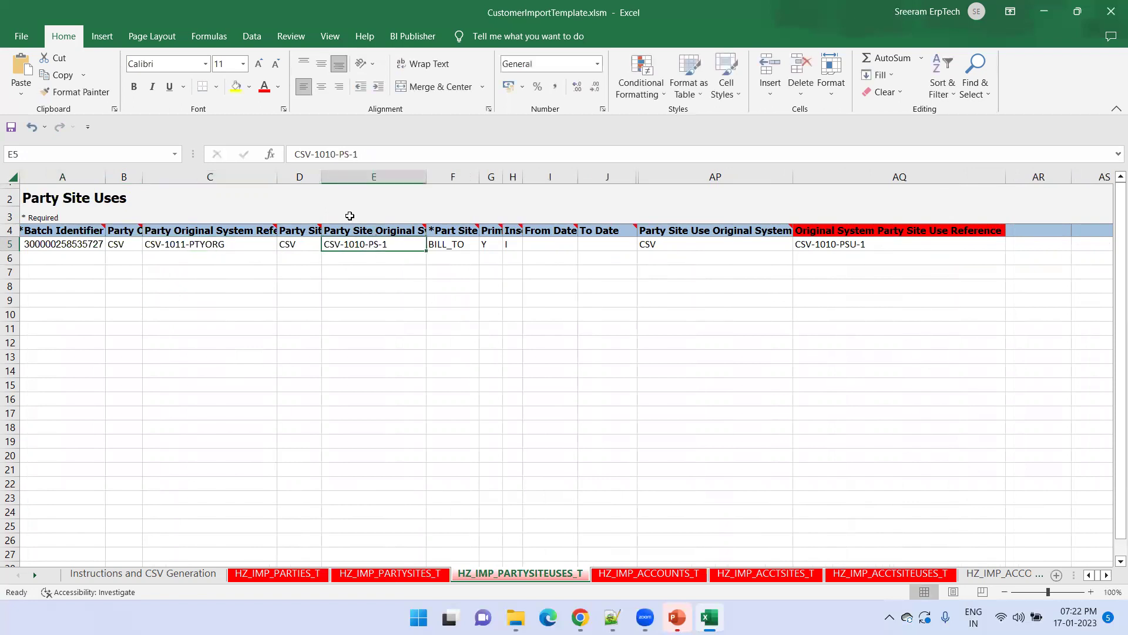
left_click(339, 154)
key("Delete")
type("1")
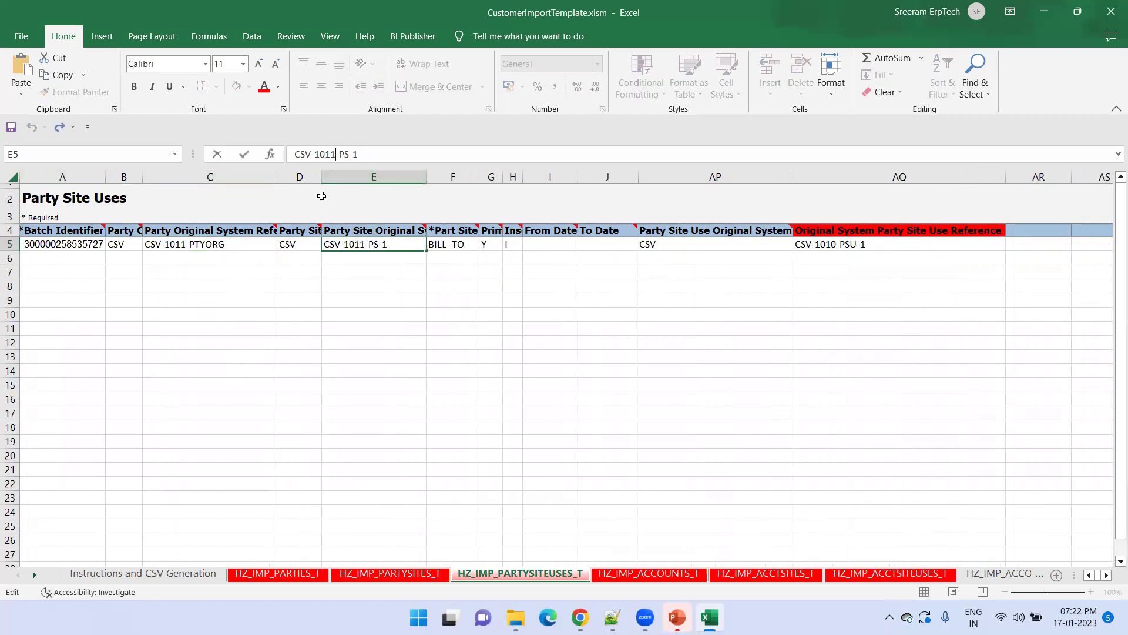
left_click(440, 253)
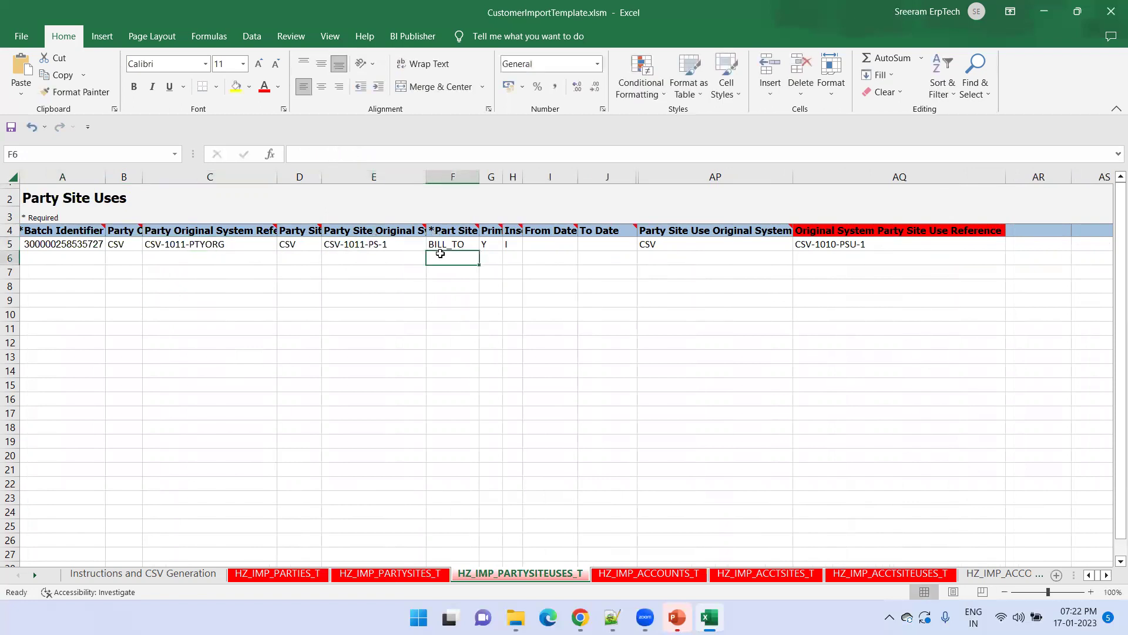
Step: Set the Original System Party Site Use Reference in the Party Site Uses row to CSV-1011-PSU-1
left_click(846, 246)
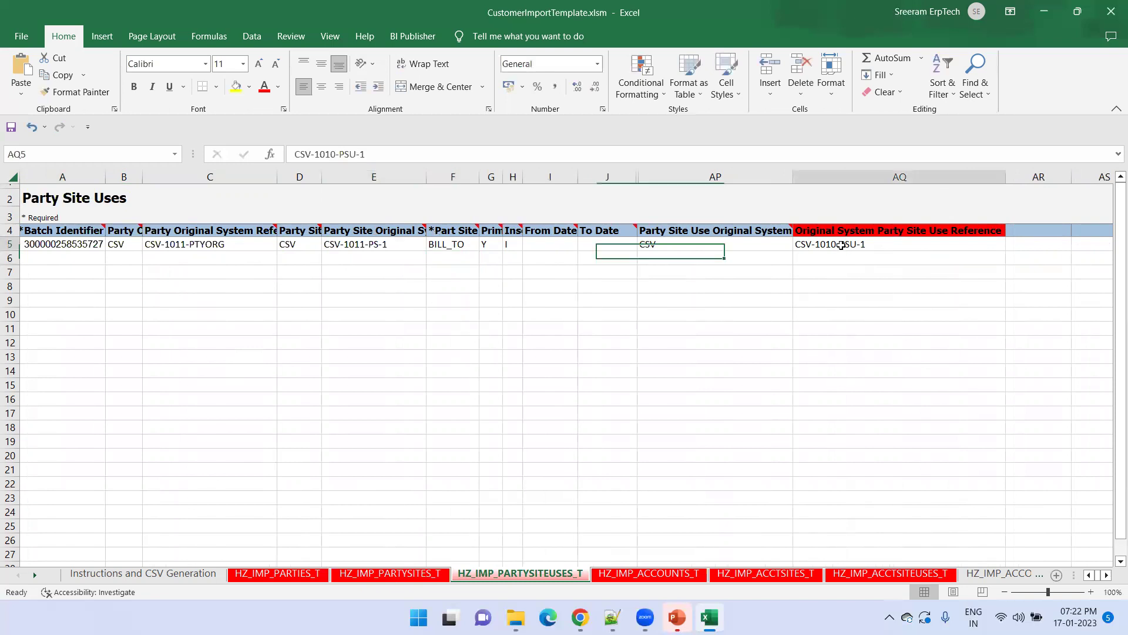
left_click(333, 154)
key("BackSpace")
type("1")
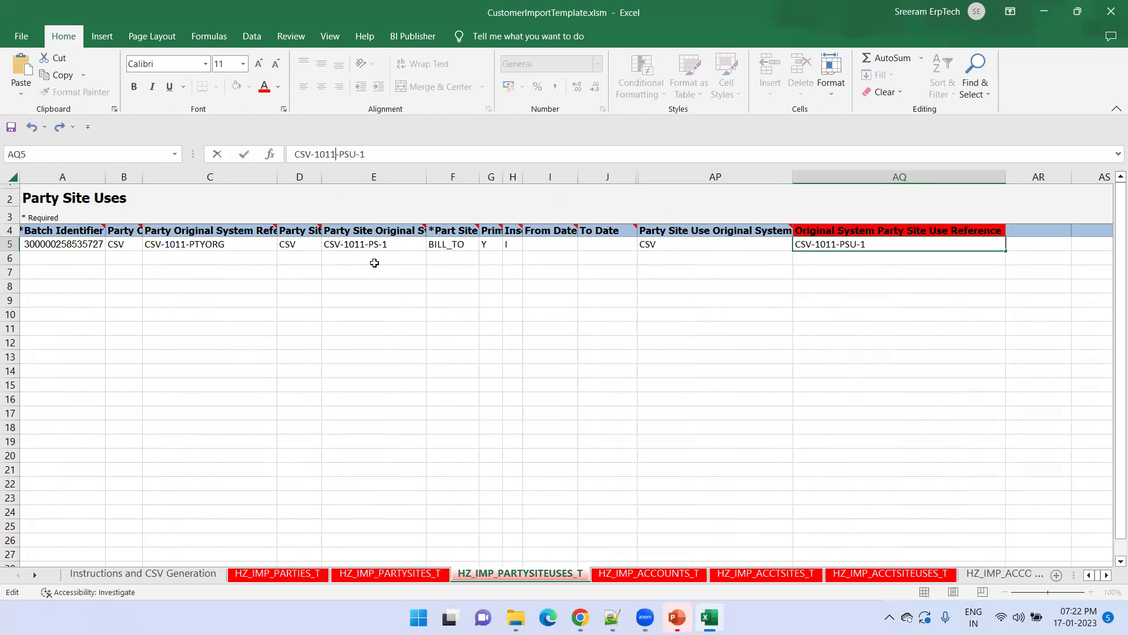
left_click(363, 295)
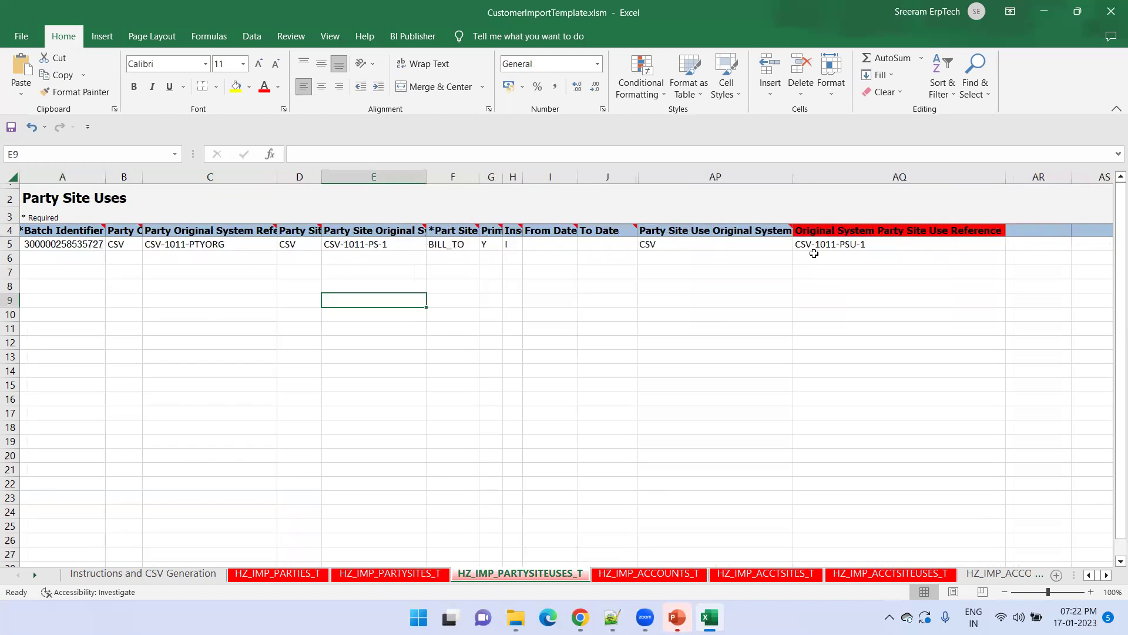
left_click(672, 564)
left_click(194, 244)
left_click(121, 244)
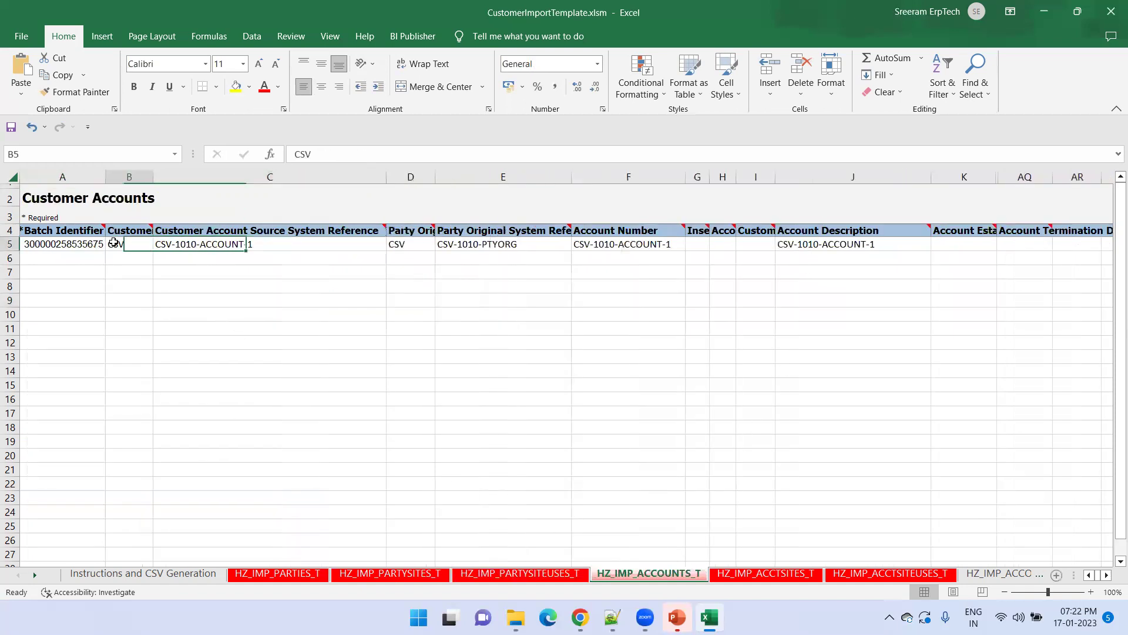
left_click(101, 244)
double_click(103, 244)
key("BackSpace")
key("BackSpace")
key("BackSpace")
type("727")
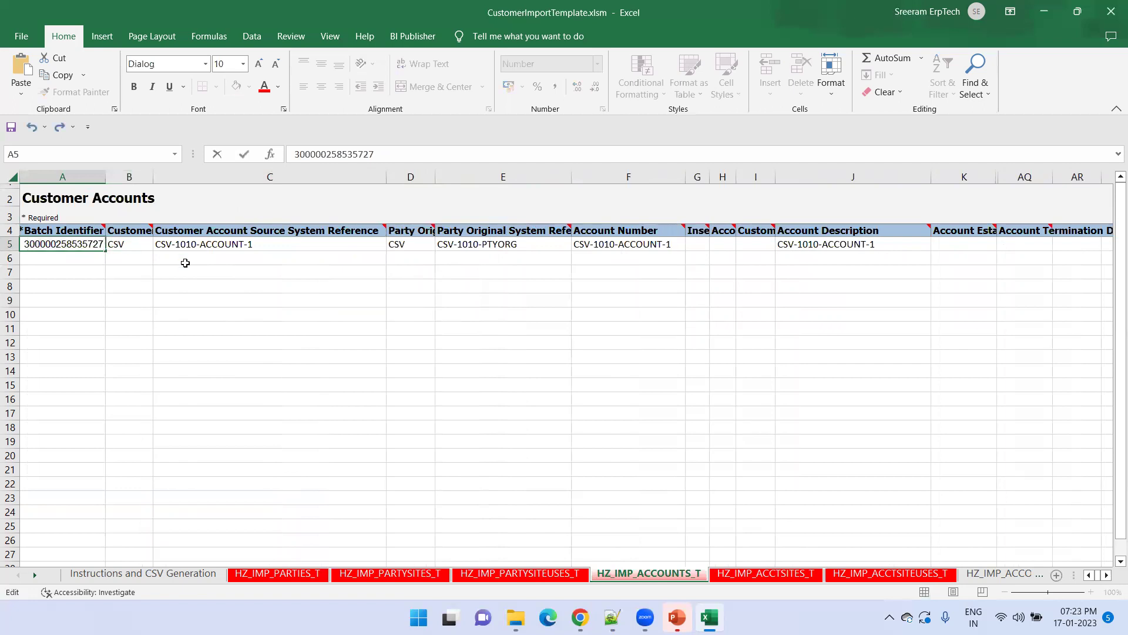
Step: Set the Customer Account Source System Reference in the Customer Accounts row to CSV-1011-ACCOUNT-1
key("Tab")
key("Tab")
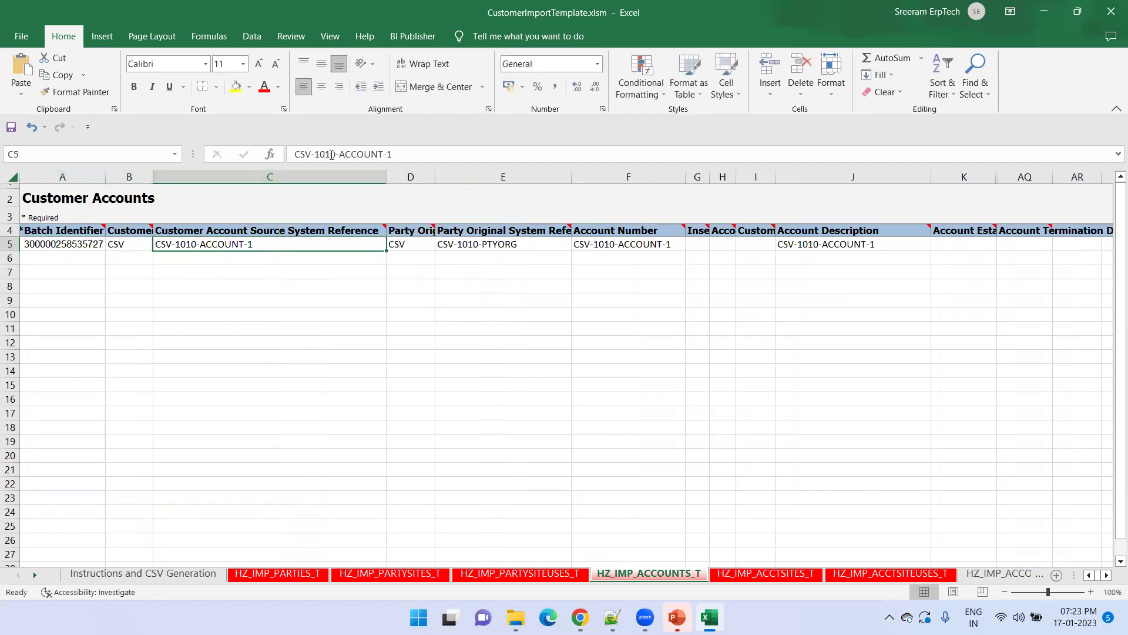
left_click(331, 154)
key("Delete")
type("1")
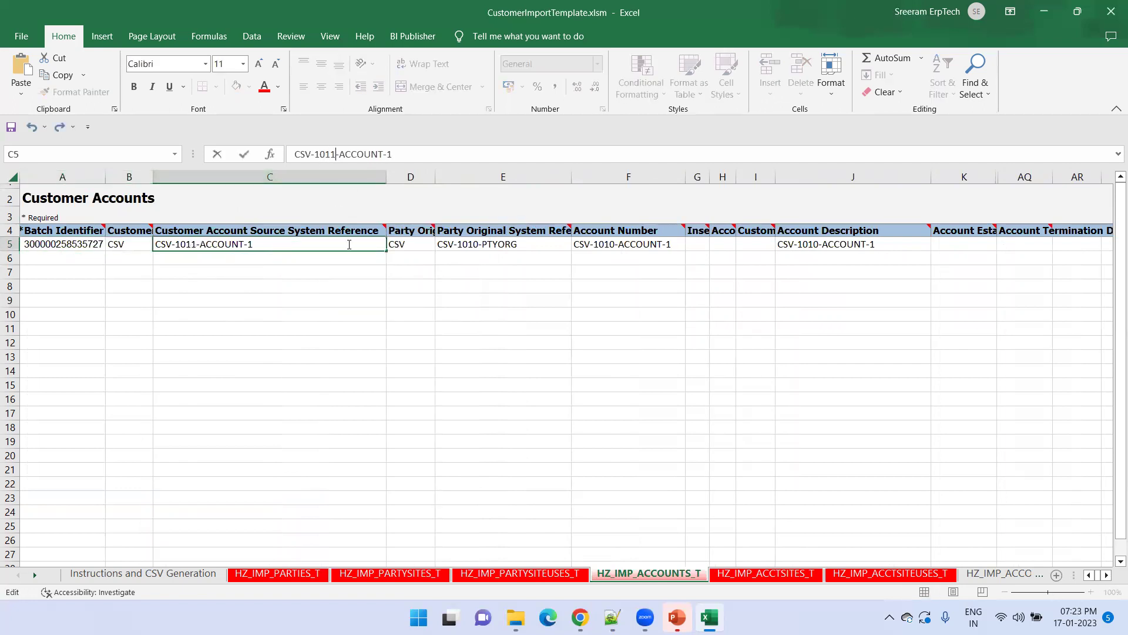
left_click(432, 266)
Step: Set the Party Original System Reference in the Customer Accounts row to CSV-1011-PTYORG
left_click(438, 244)
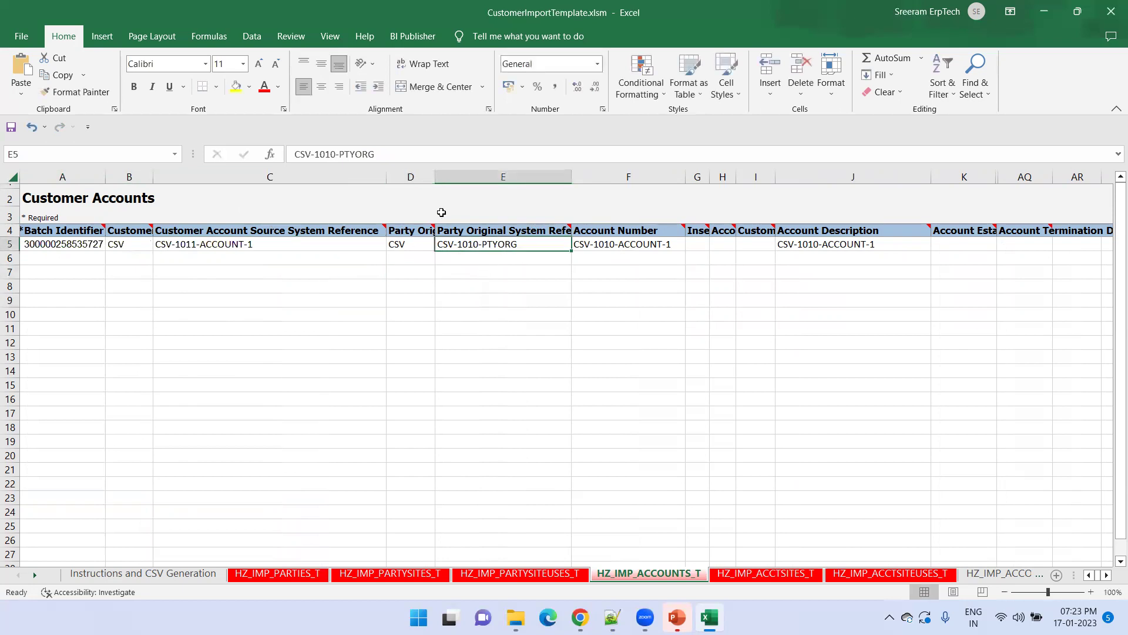
left_click(333, 155)
key("Delete")
type("1")
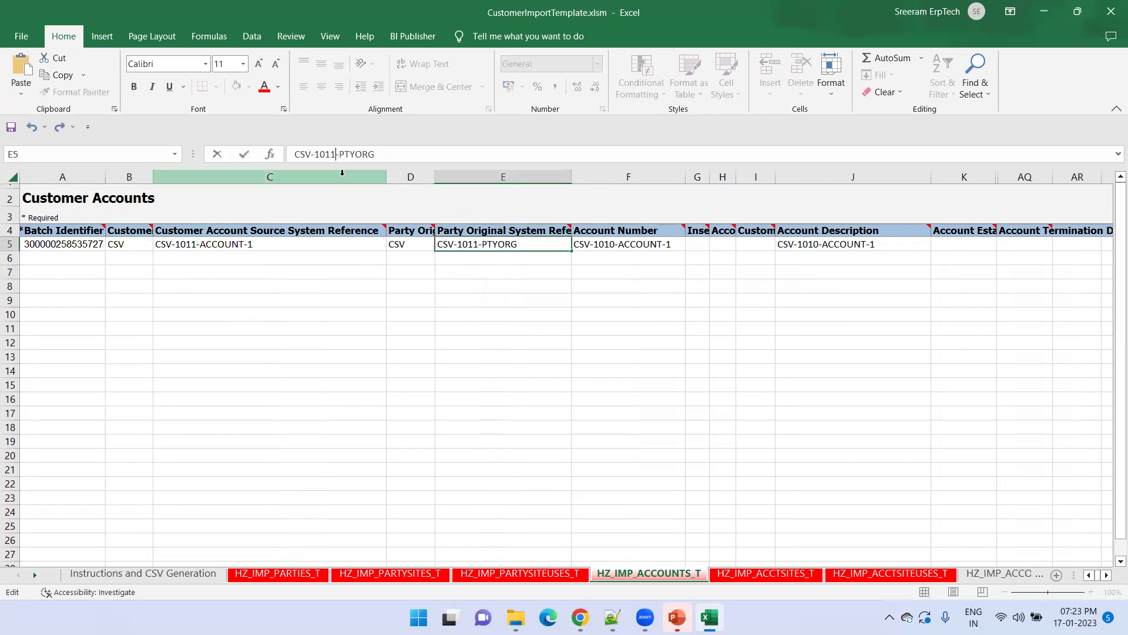
Step: Update the Account Number and Account Description in the Customer Accounts row to match its Customer Account Source System Reference
left_click(646, 246)
left_click(332, 154)
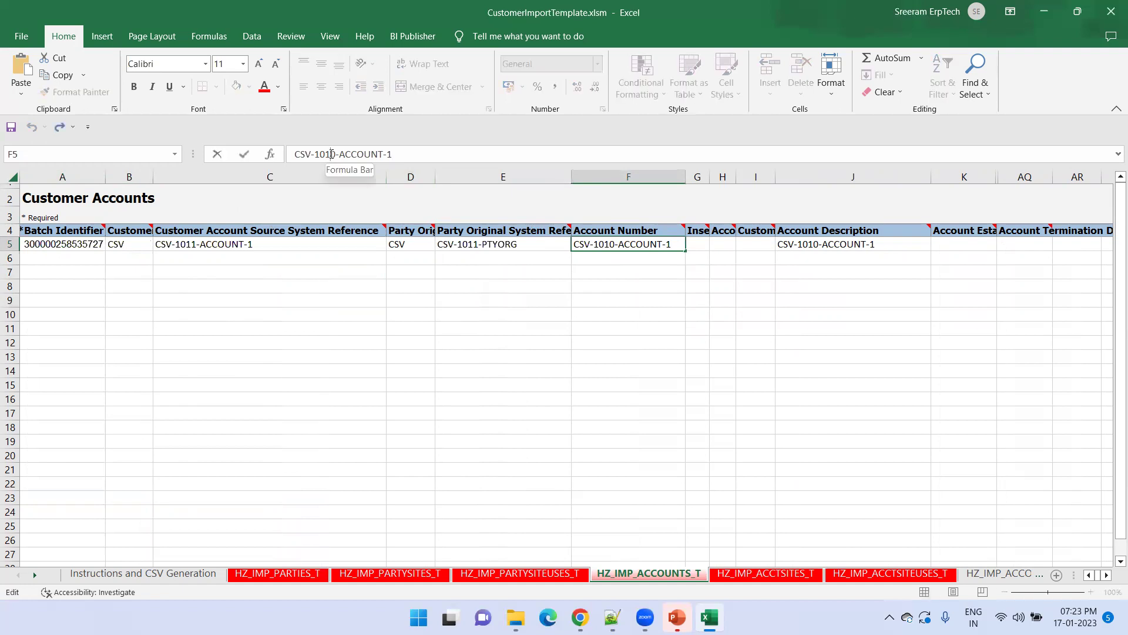
key("Delete")
type("1")
left_click(807, 244)
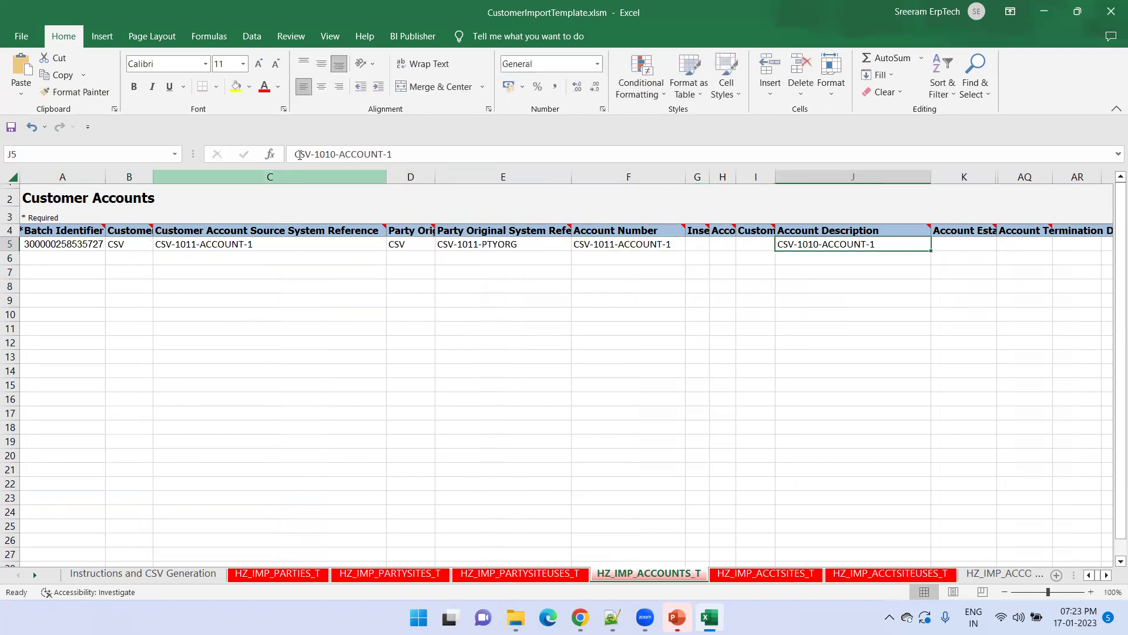
left_click(331, 154)
key("Delete")
type("1")
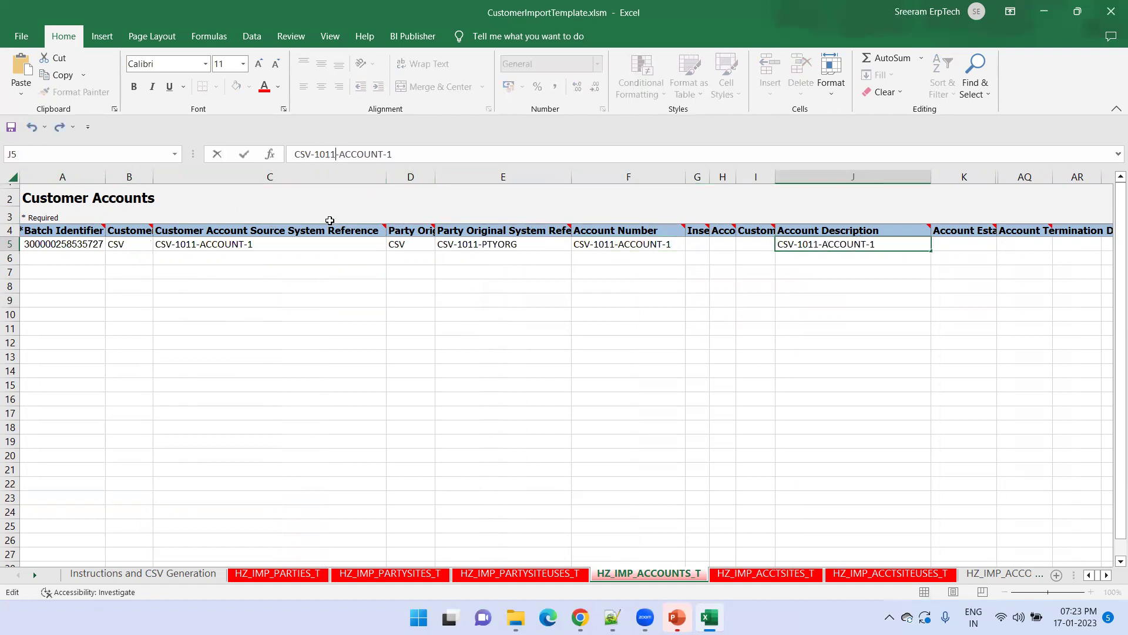
left_click(357, 314)
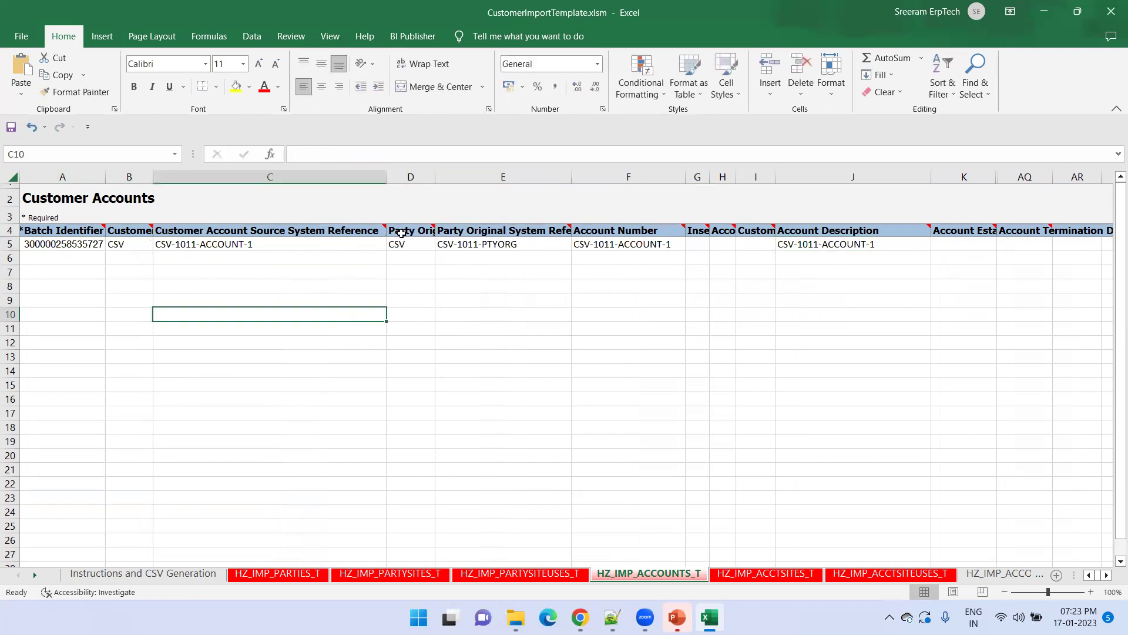
key("ctrl+s")
key("Return")
left_click(756, 577)
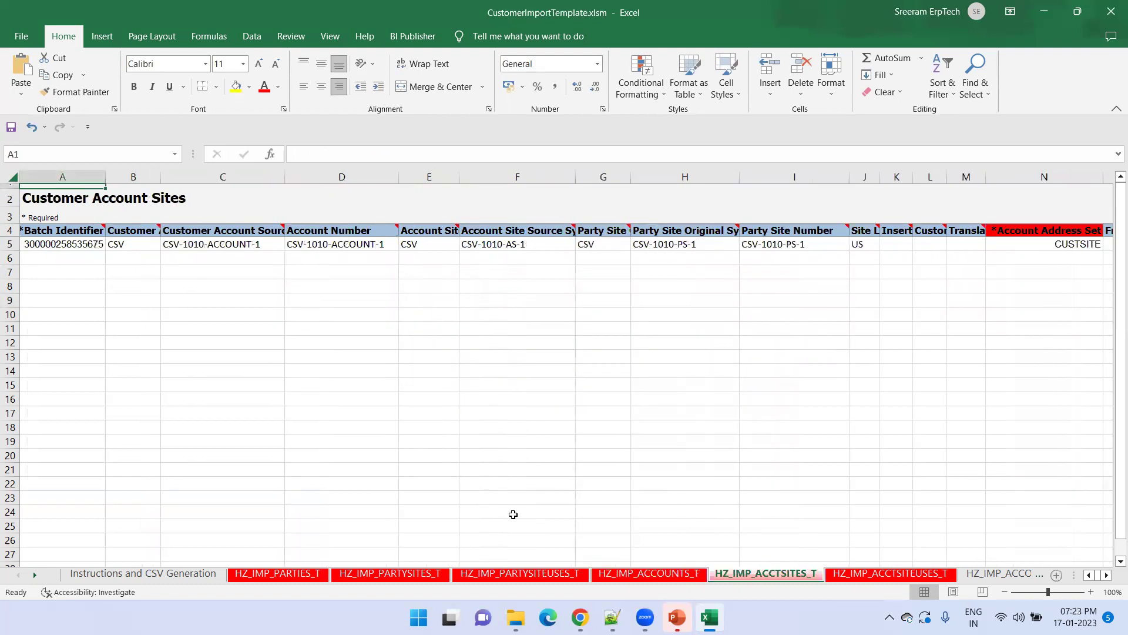
key("ctrl+Home")
key("F2")
key("BackSpace")
key("BackSpace")
key("BackSpace")
type("727")
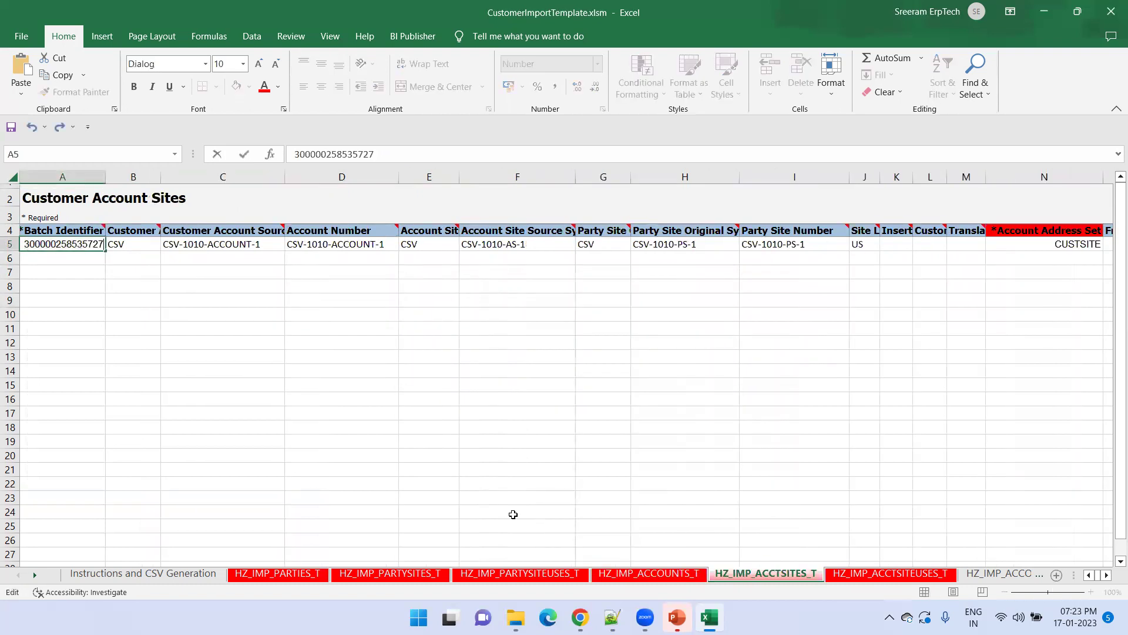
Step: Change 1010 to 1011 in the Customer Account Source System Reference and Account Number of the Customer Account Sites row
left_click(195, 246)
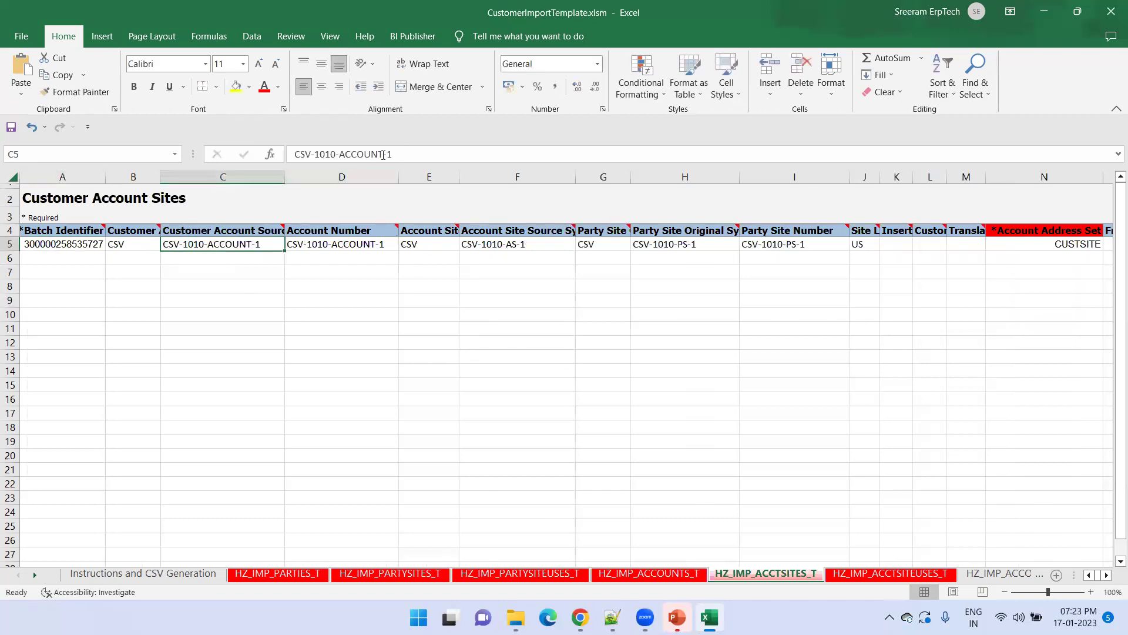
left_click(336, 154)
type("1")
left_click(339, 244)
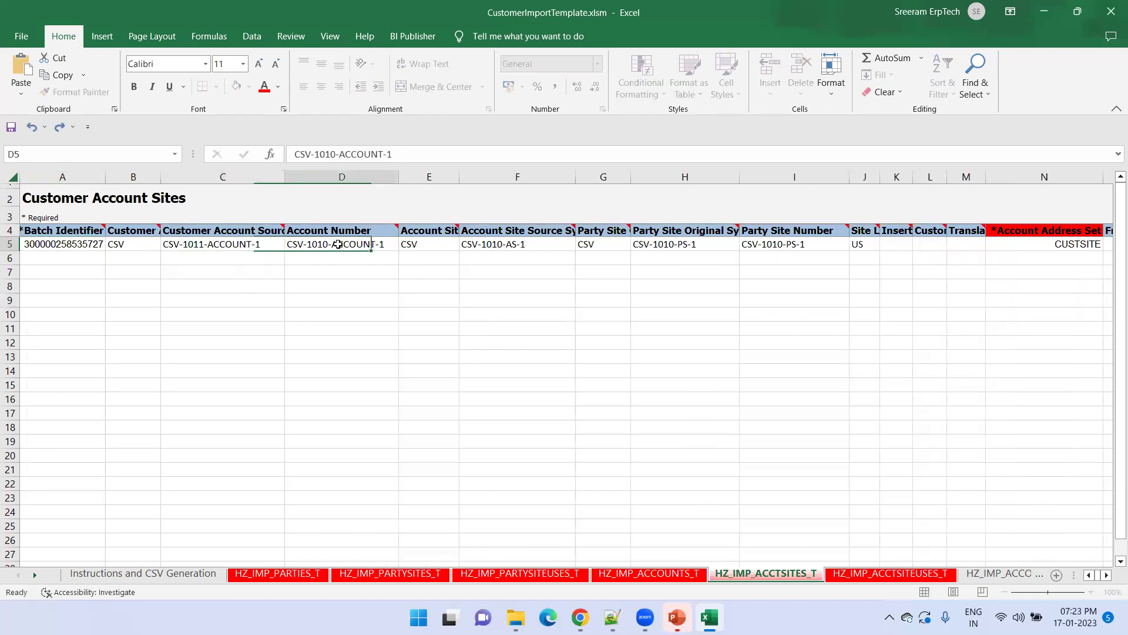
left_click(332, 154)
key("BackSpace")
type("1")
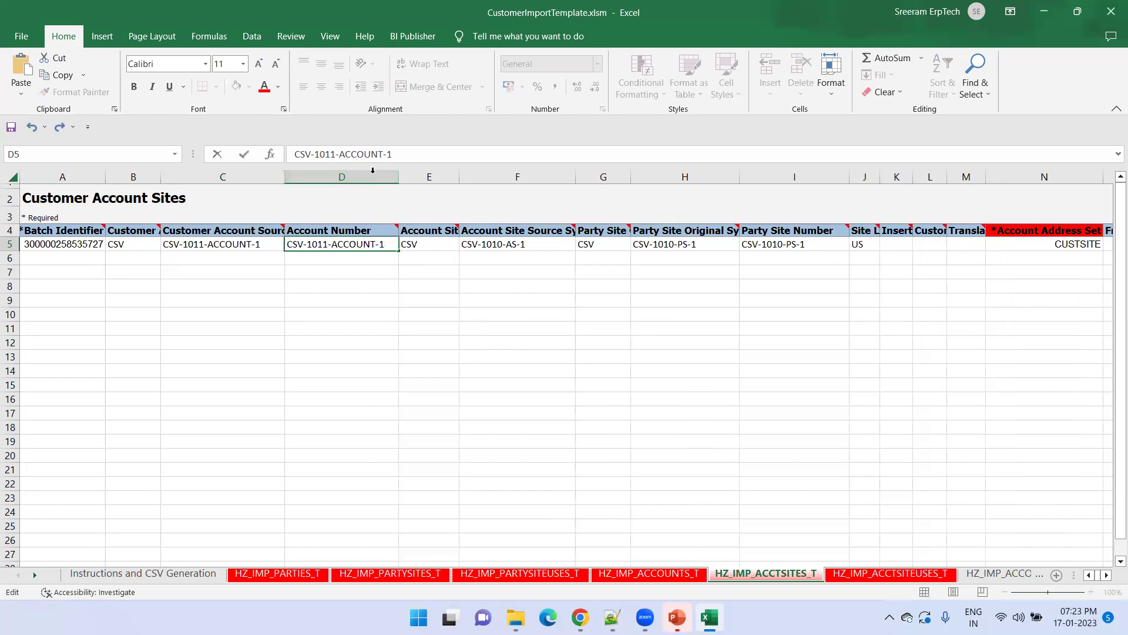
Step: Set the Account Site Source System Reference in the Customer Account Sites row to CSV-1011-AS-1
left_click(477, 247)
left_click(331, 153)
key("BackSpace")
type("1")
left_click(650, 245)
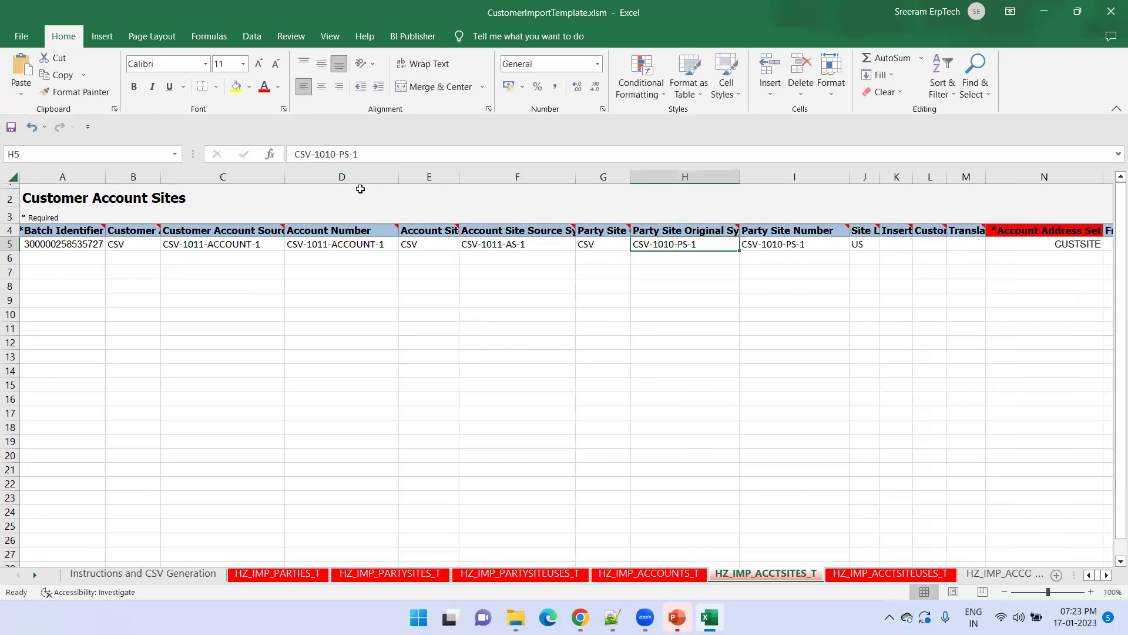
Step: Set both the Party Site Original System Reference and the Party Site Number in the Customer Account Sites row to CSV-1011-PS-1
left_click(327, 154)
key("BackSpace")
type("1")
left_click(778, 233)
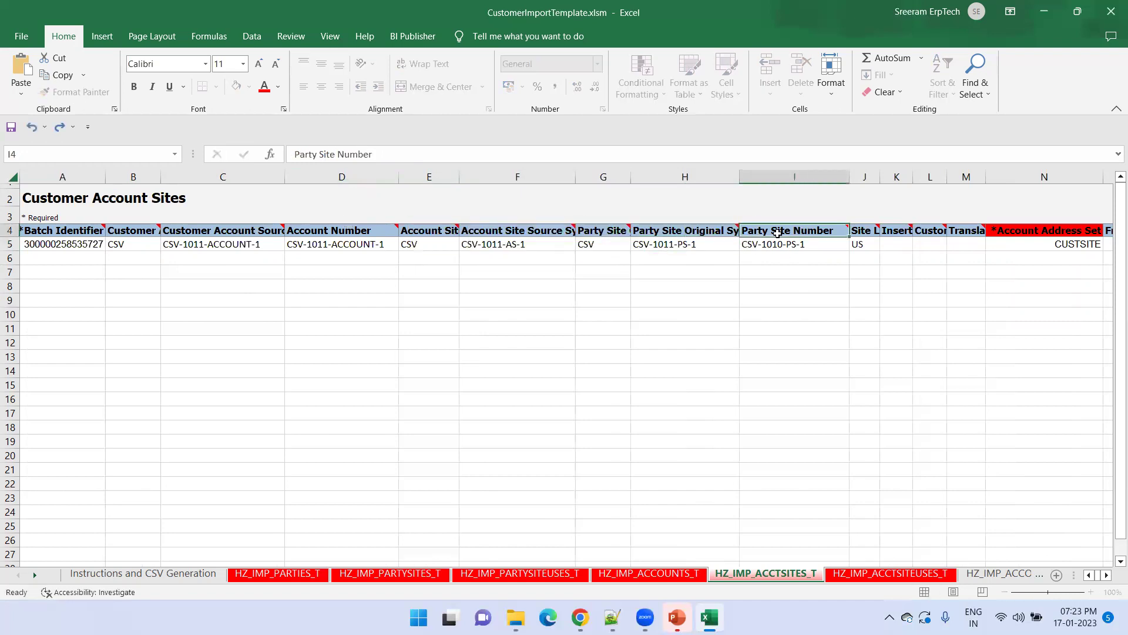
key("Down")
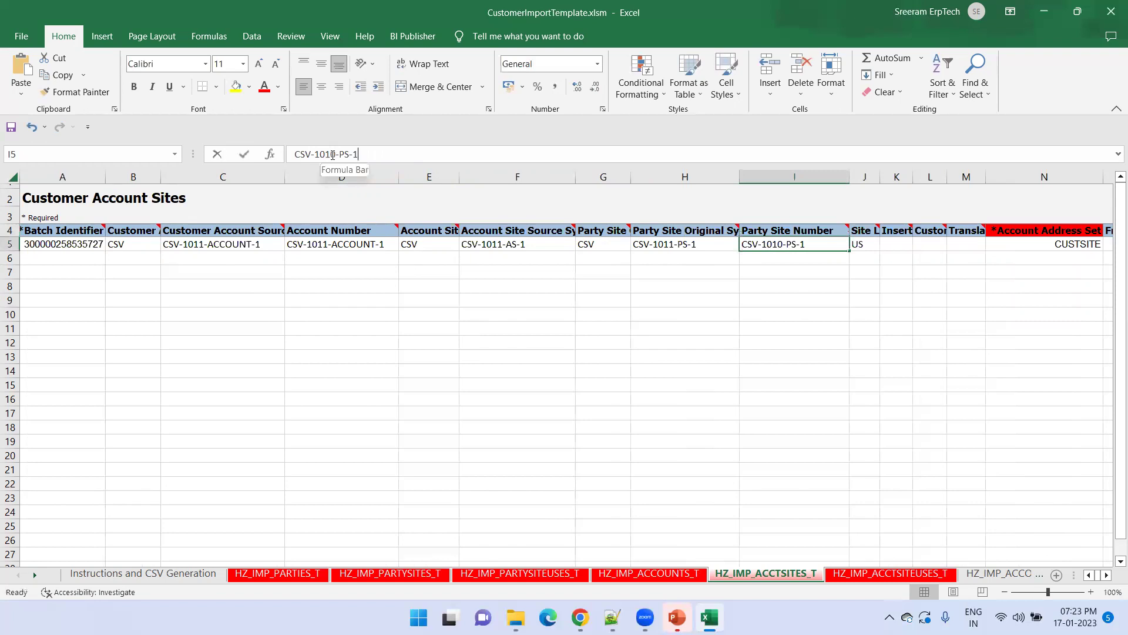
left_click(323, 154)
key("BackSpace")
type("1")
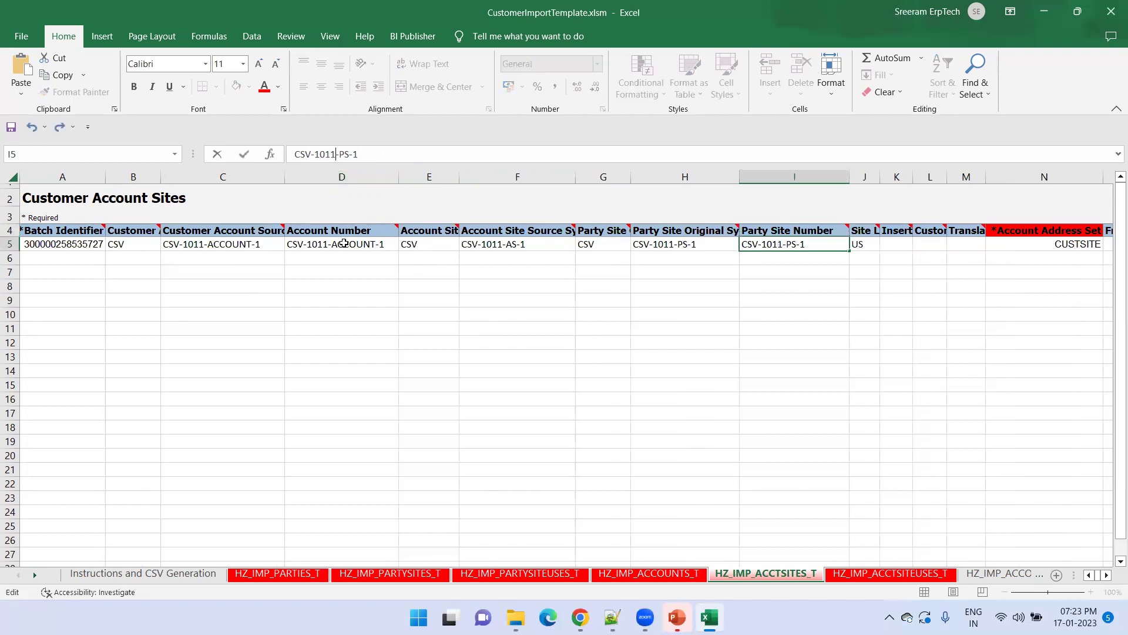
left_click(795, 282)
Step: Review the remaining fields of the Customer Account Sites row, from Site Language through Account Address Set and From Date
key("Up")
key("Up")
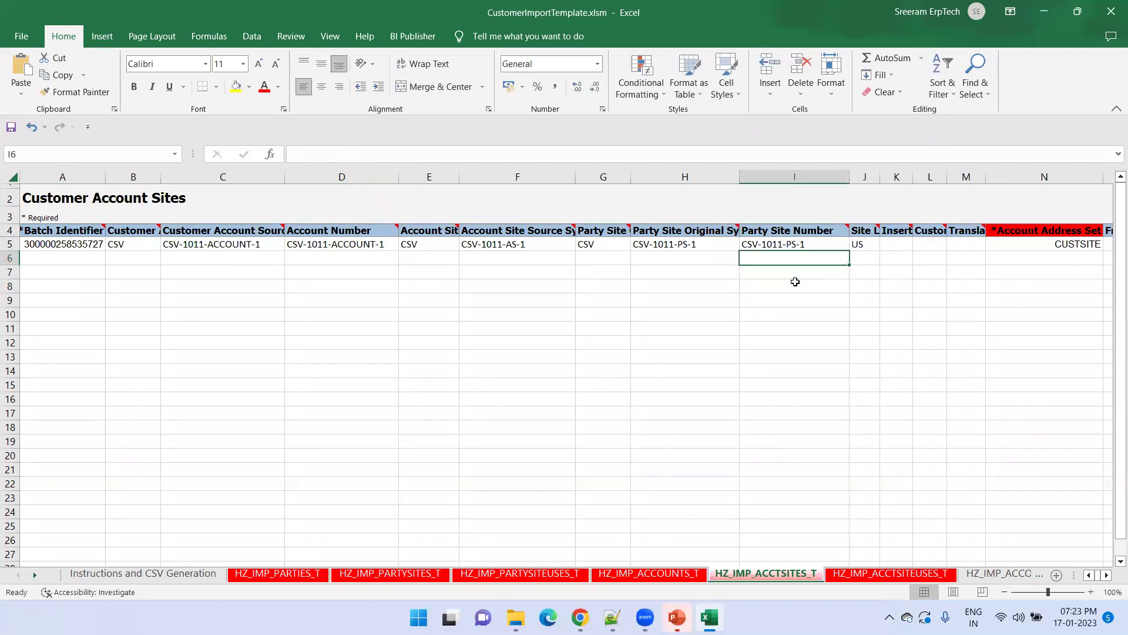
key("Up")
key("Right")
key("Right")
key("Right")
key("Right")
key("Right")
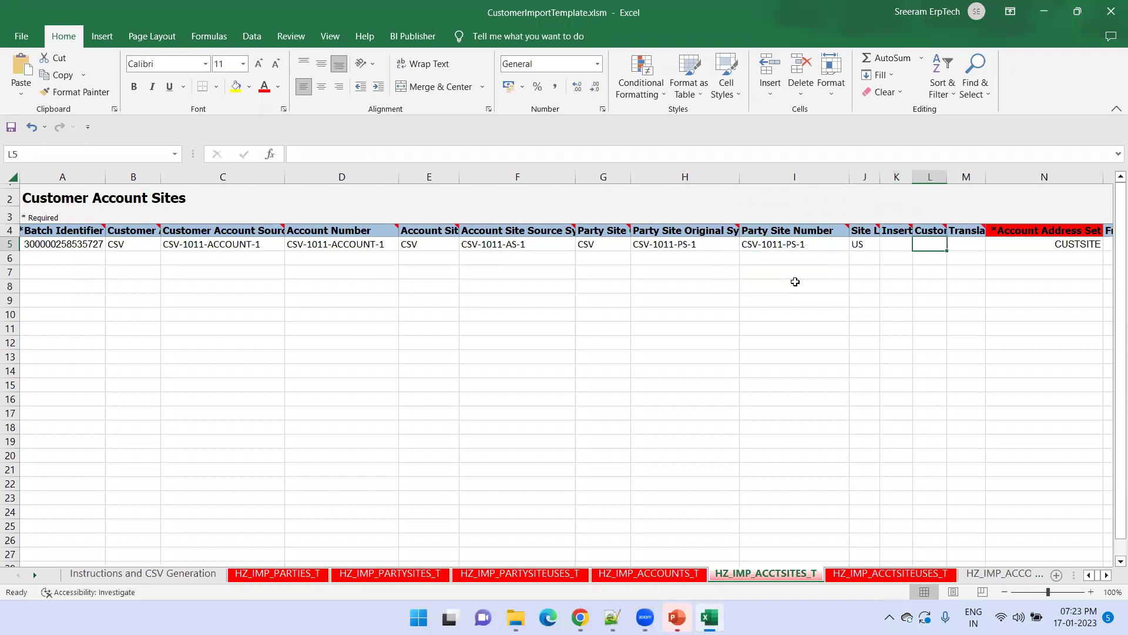
key("Right")
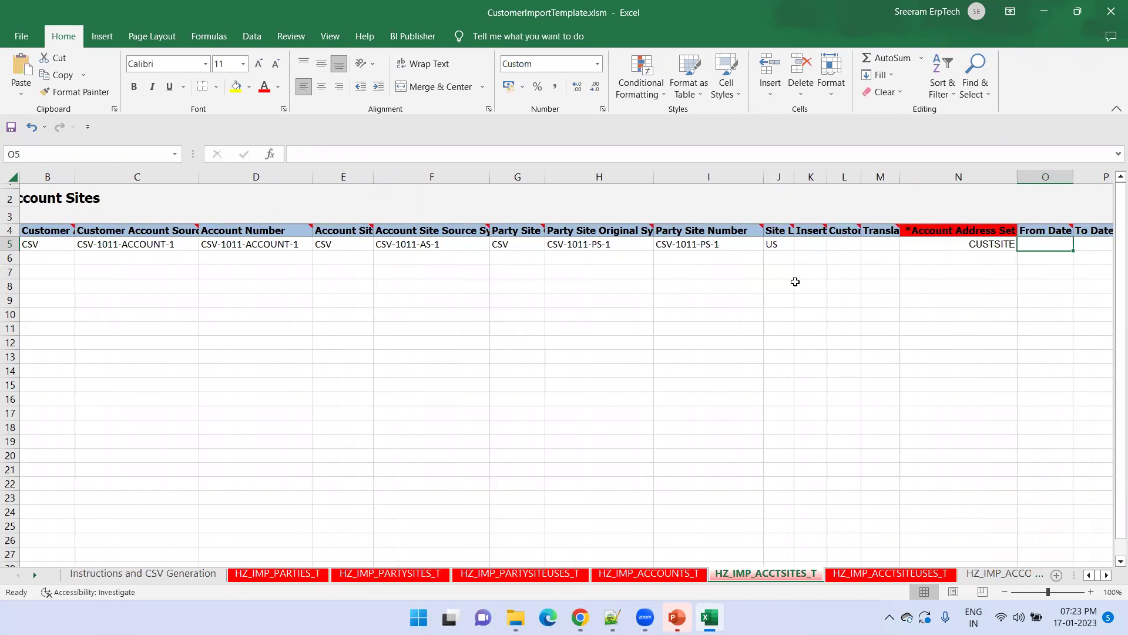
Step: Switch to Oracle Fusion in Chrome, leave the BATCH_011 and import batches pages, and open Manage Customers from the Billing tasks
key("alt+Tab")
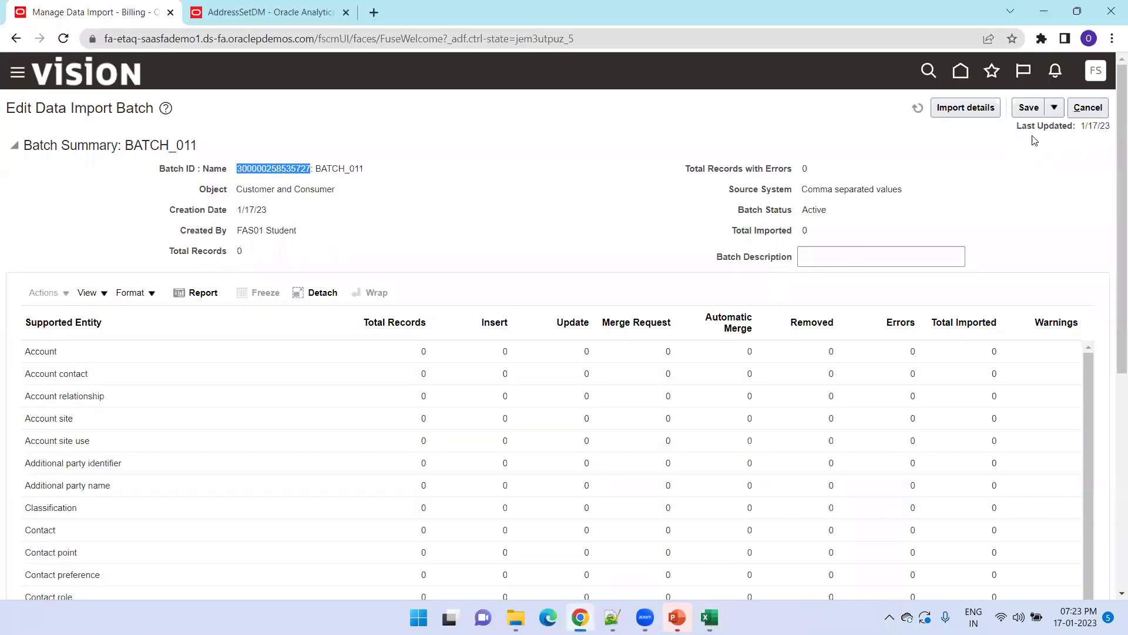
left_click(1089, 114)
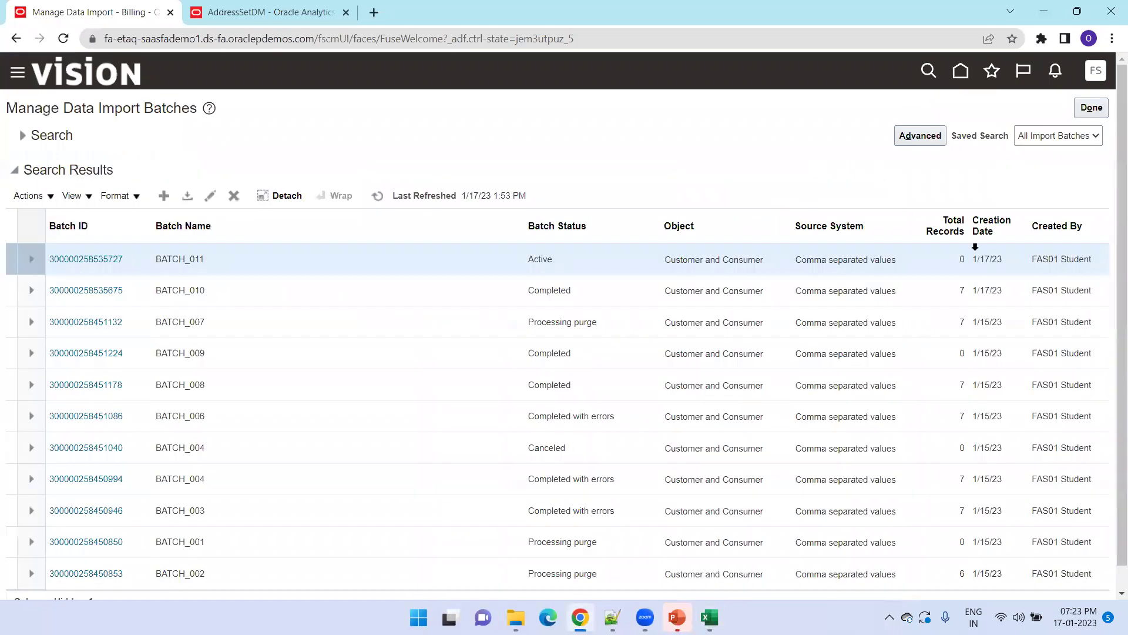
left_click(1092, 108)
left_click(1098, 216)
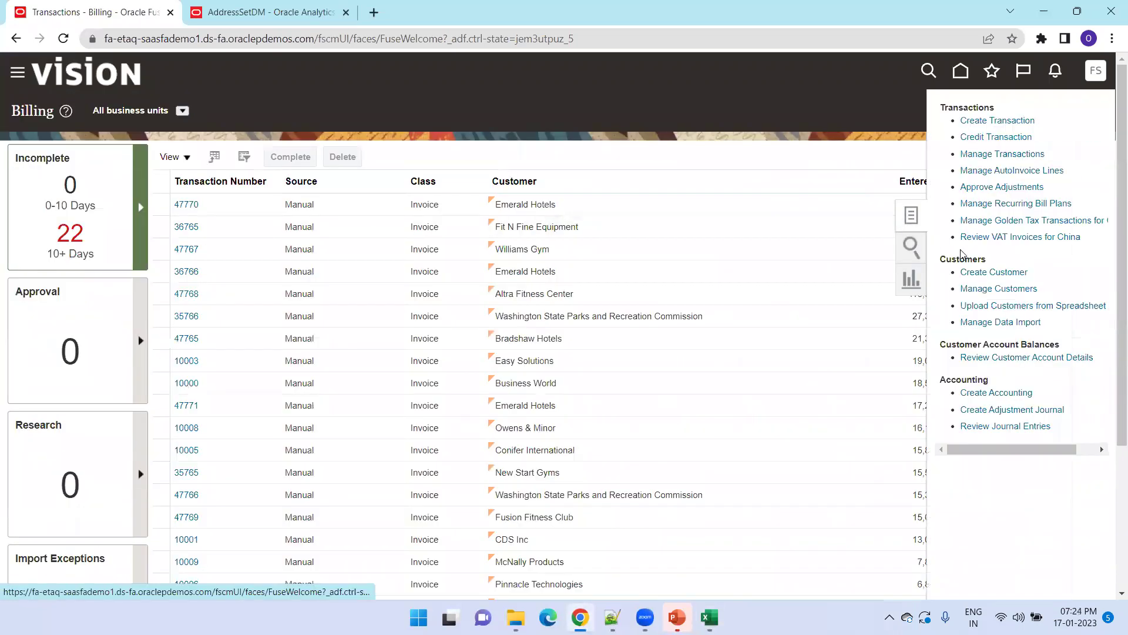
left_click(980, 289)
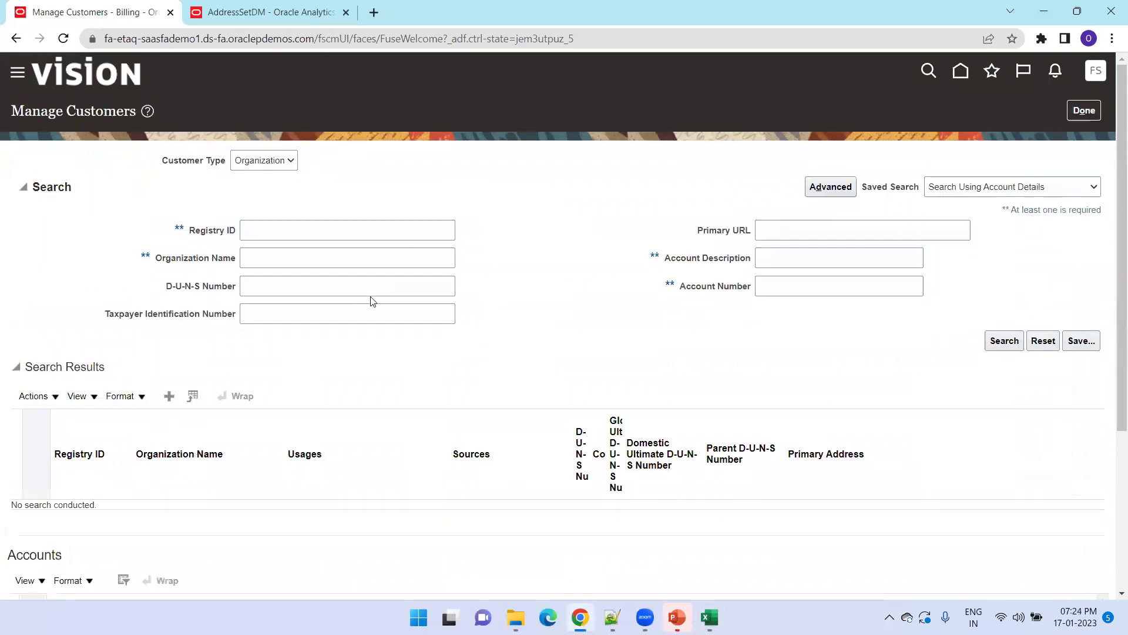
Step: Search for customers with the organization name Ora Tr
left_click(348, 287)
left_click(331, 237)
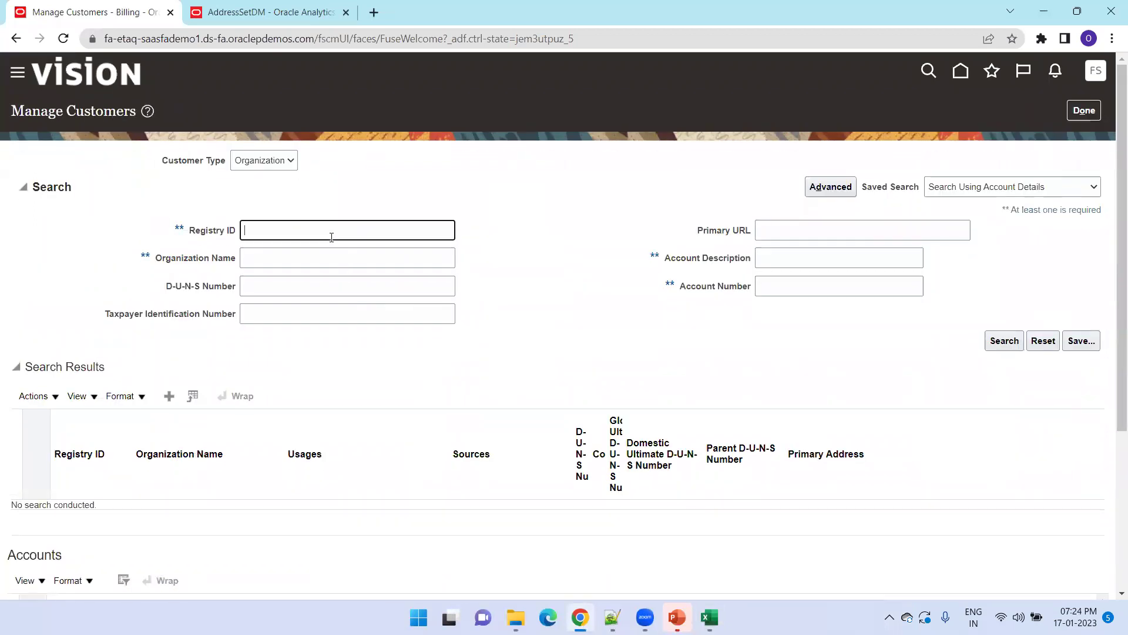
left_click(325, 251)
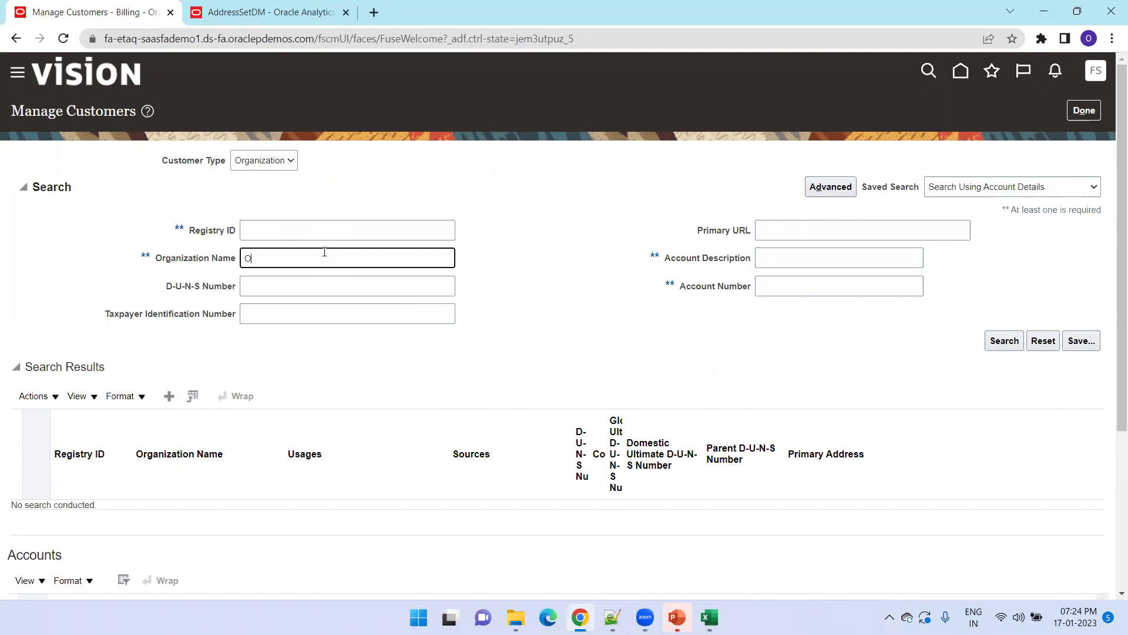
left_click(1004, 341)
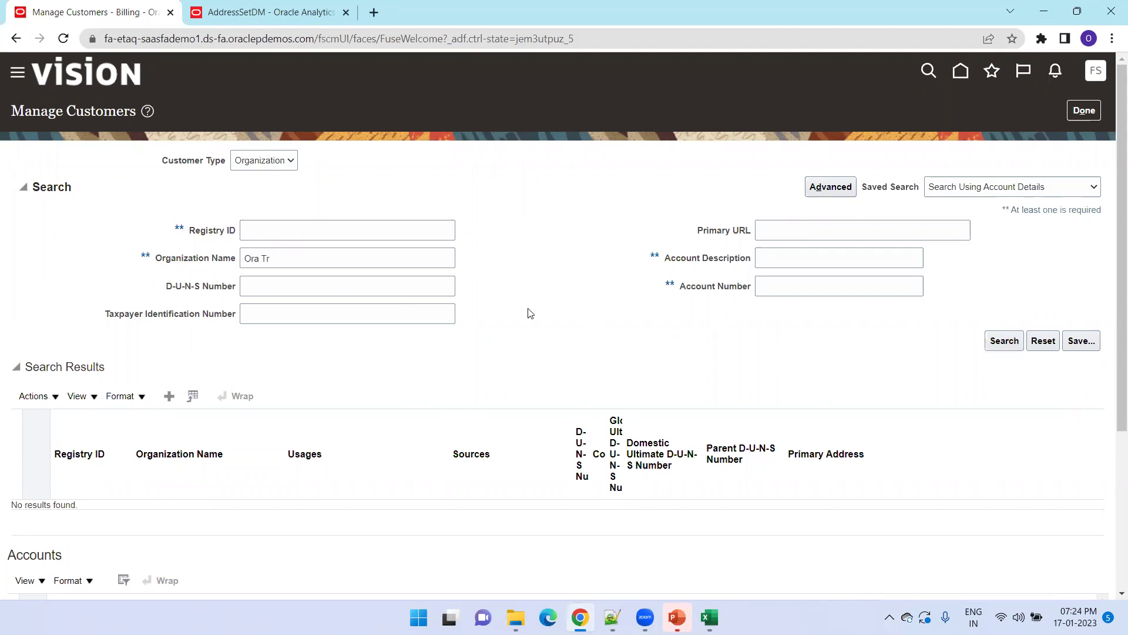
Step: Shorten the organization name to Ora and repeat the customer search
scroll(433, 443, "down", 4)
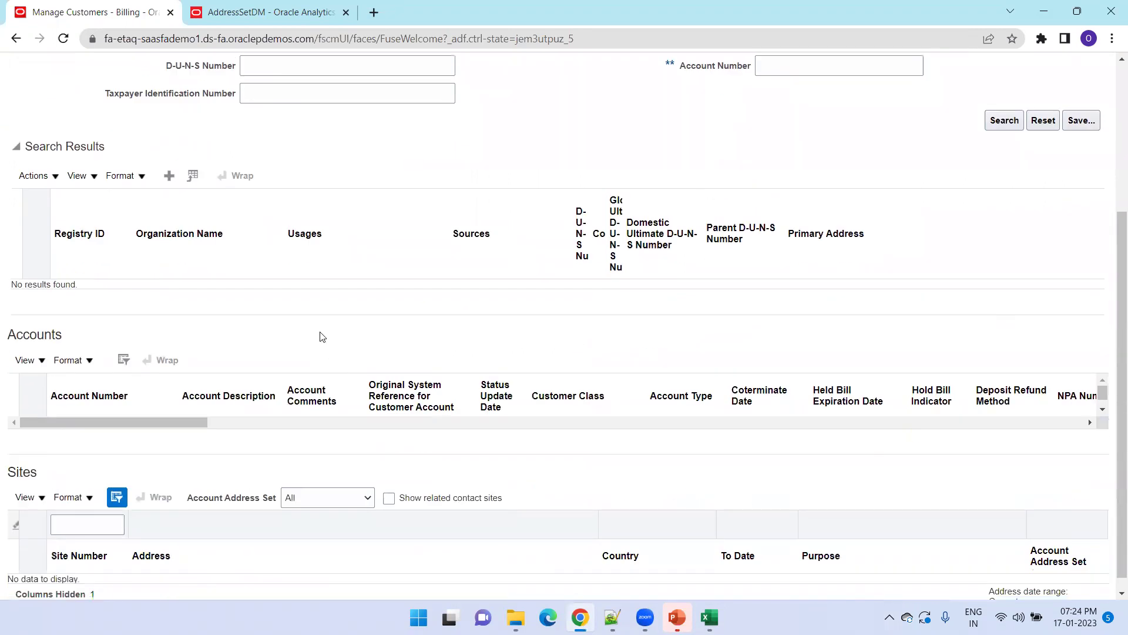
scroll(293, 217, "up", 3)
left_click(298, 186)
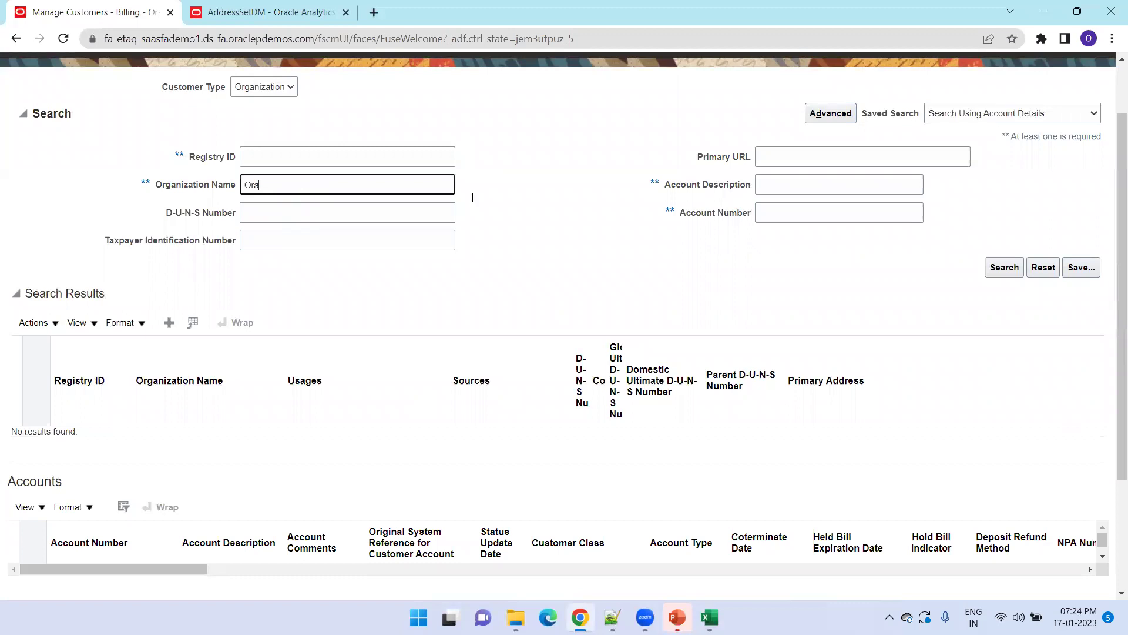
left_click(1005, 267)
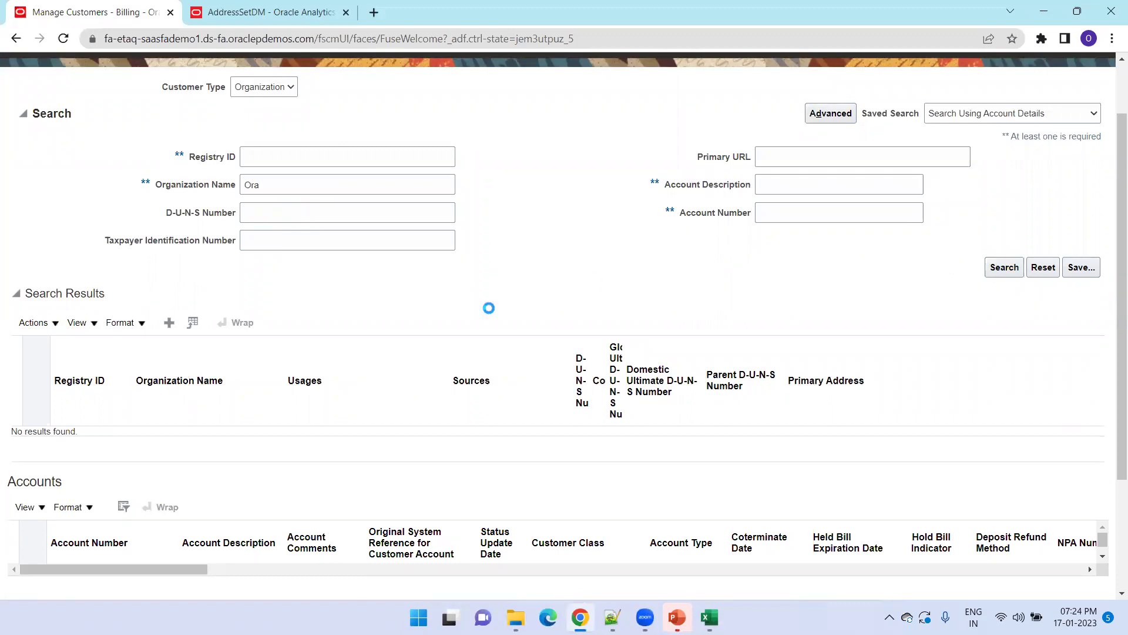
Step: Open the bill-to site of the OraTrainings 1010 customer account and check its Account Address Set value
left_click(253, 509)
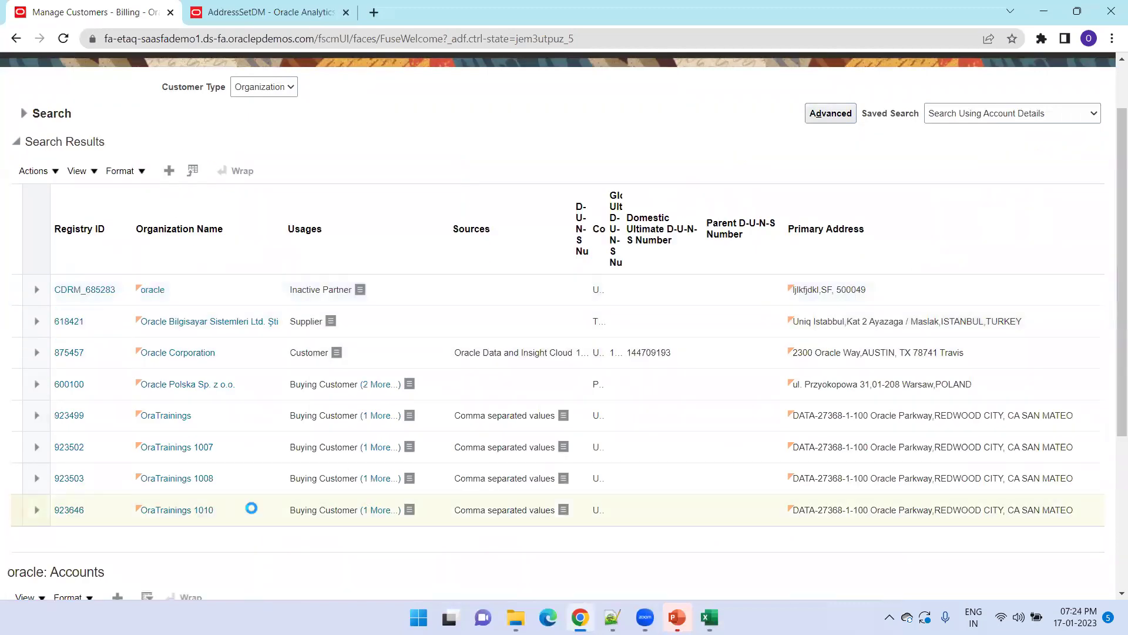
scroll(194, 447, "down", 5)
scroll(186, 450, "down", 1)
left_click(88, 553)
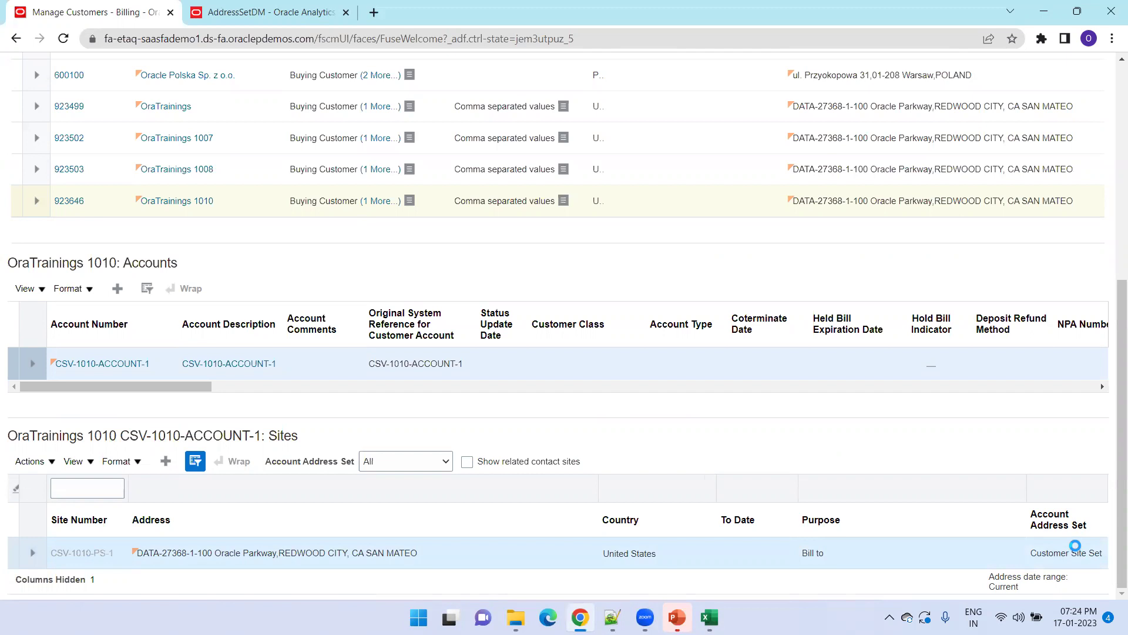
scroll(588, 423, "down", 5)
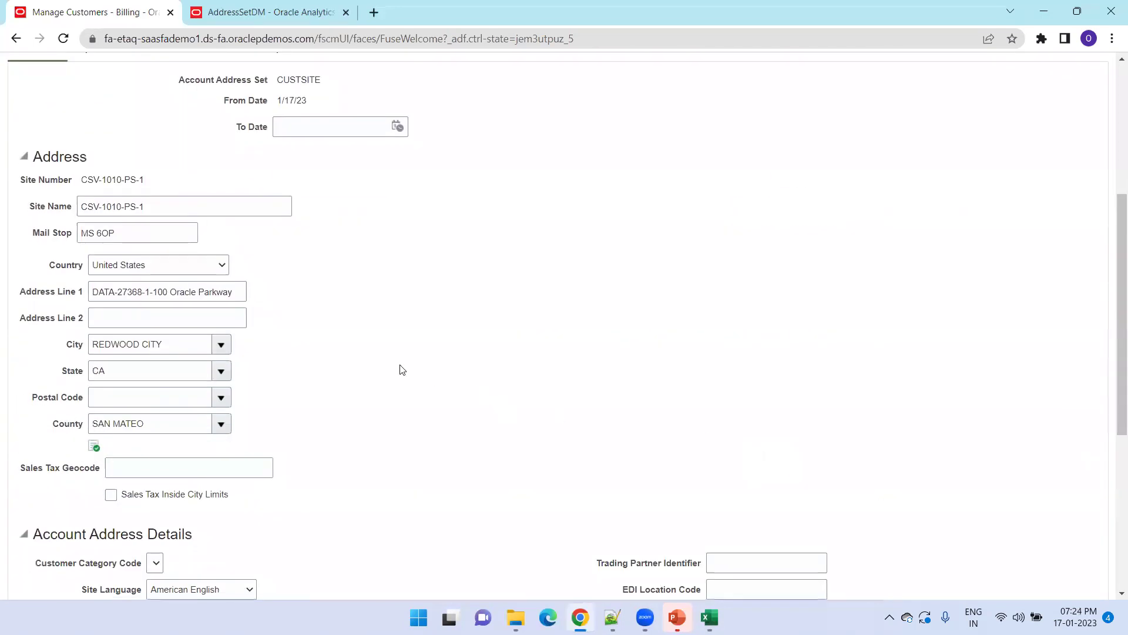
scroll(402, 369, "down", 4)
scroll(398, 370, "up", 7)
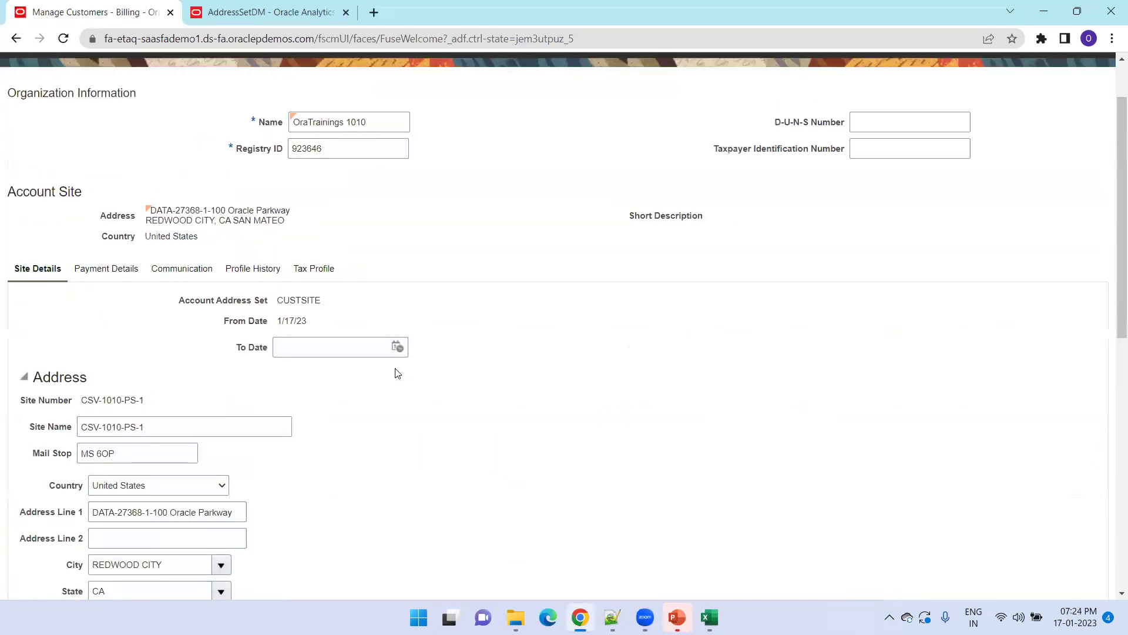
double_click(302, 300)
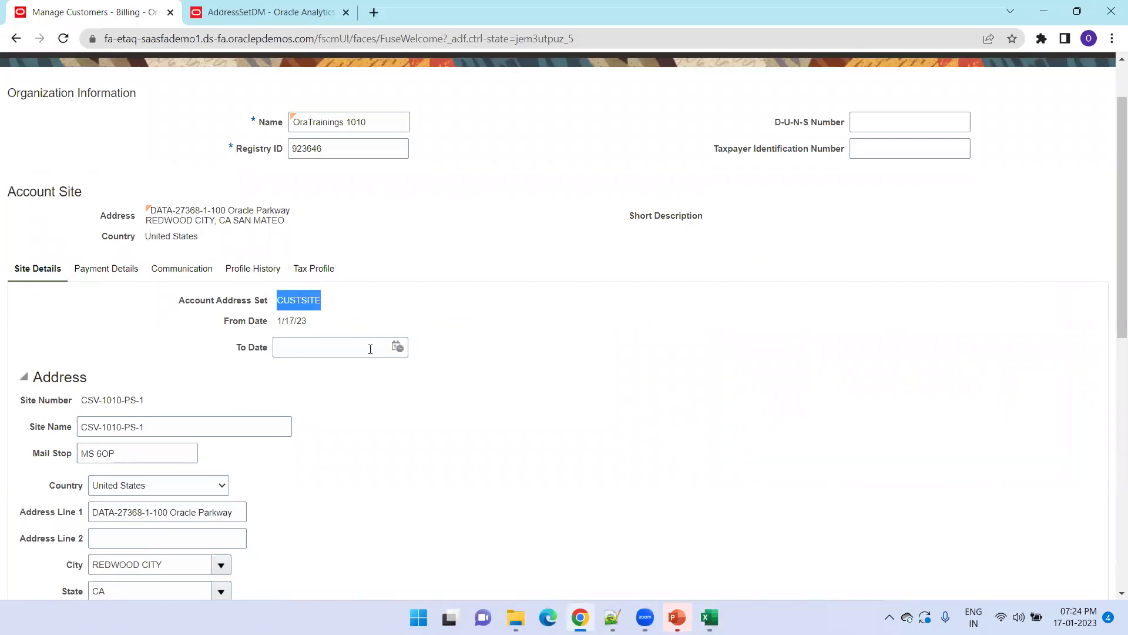
key("alt+Tab")
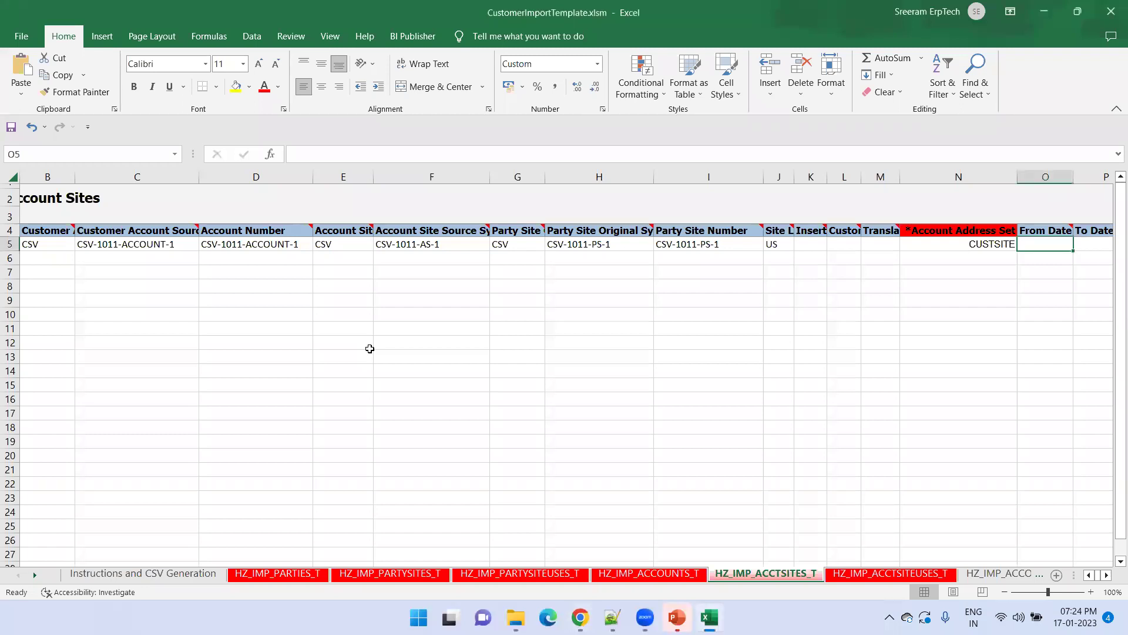
left_click(872, 575)
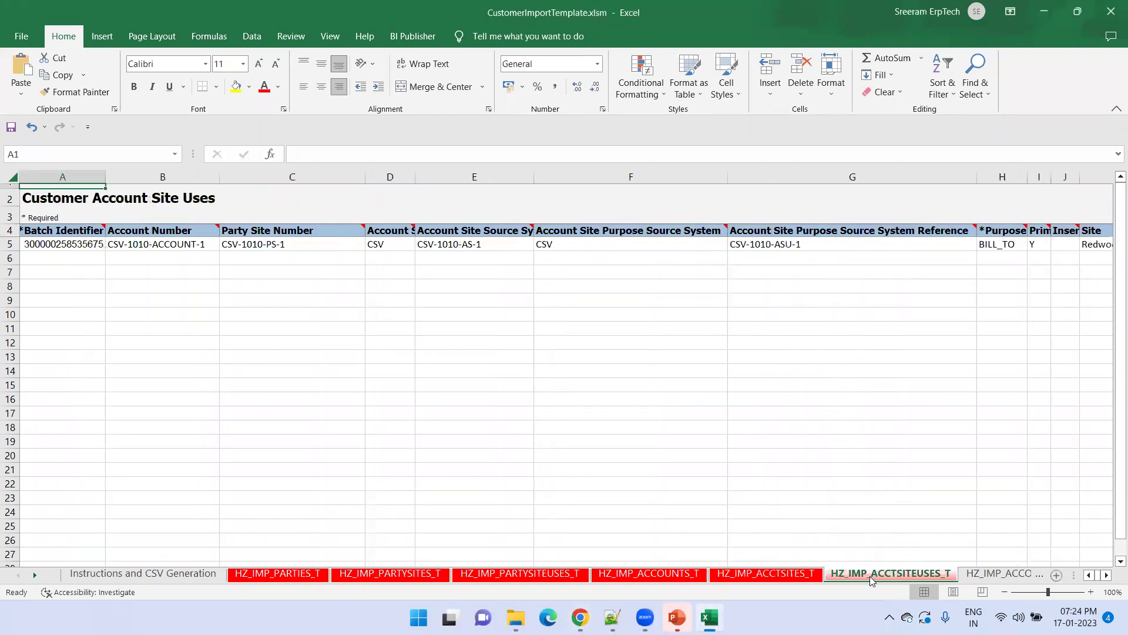
key("Down")
key("Down")
key("Down")
key("Down")
key("F2")
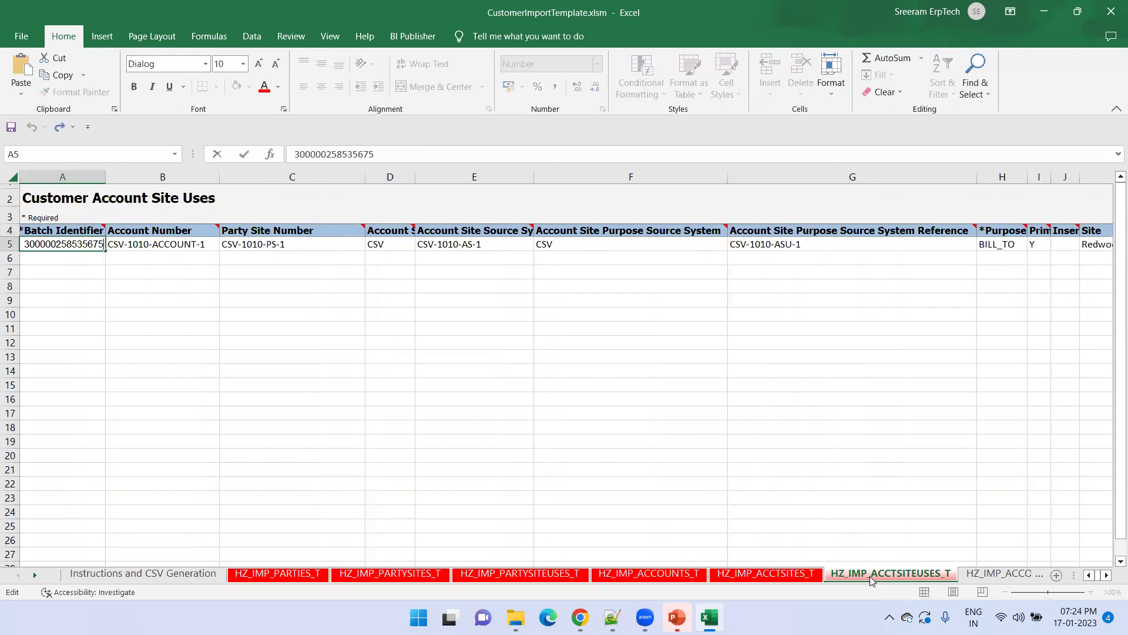
key("BackSpace")
key("BackSpace")
key("BackSpace")
type("727")
key("Tab")
Step: Change 1010 to 1011 in the Account Number and Party Site Number of the Customer Account Site Uses row
key("Right")
key("Left")
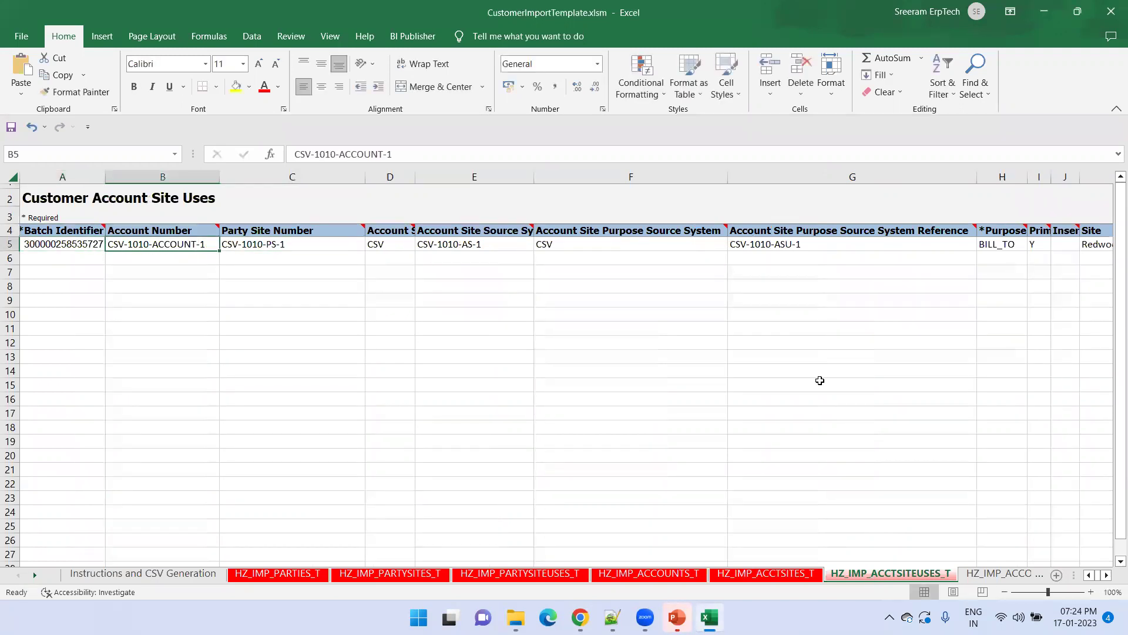
left_click(334, 156)
key("BackSpace")
type("1")
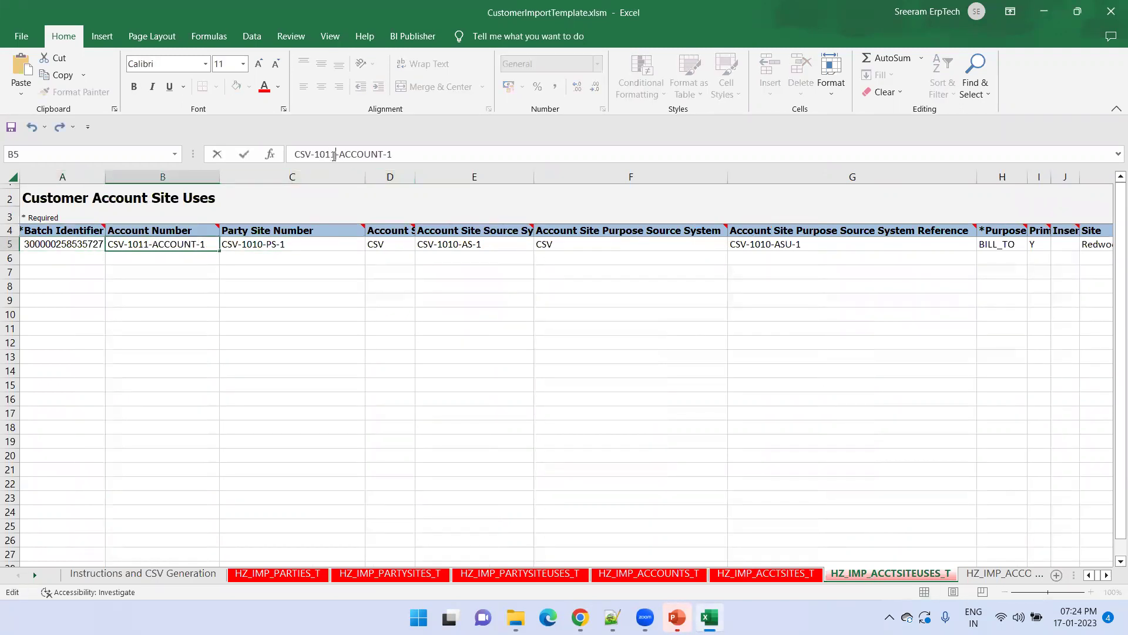
left_click(275, 243)
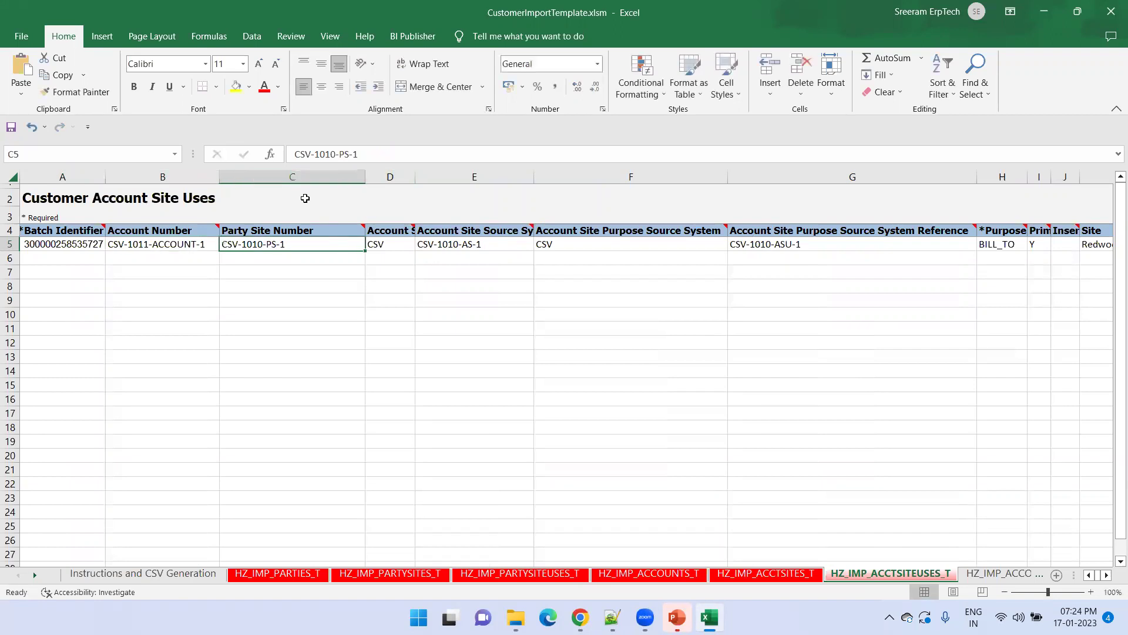
left_click(332, 154)
key("BackSpace")
type("1")
Step: Set the row's Account Site Source System Reference to CSV-1011-AS-1 and its Account Site Purpose Source System Reference to CSV-1011-ASU-1
left_click(479, 247)
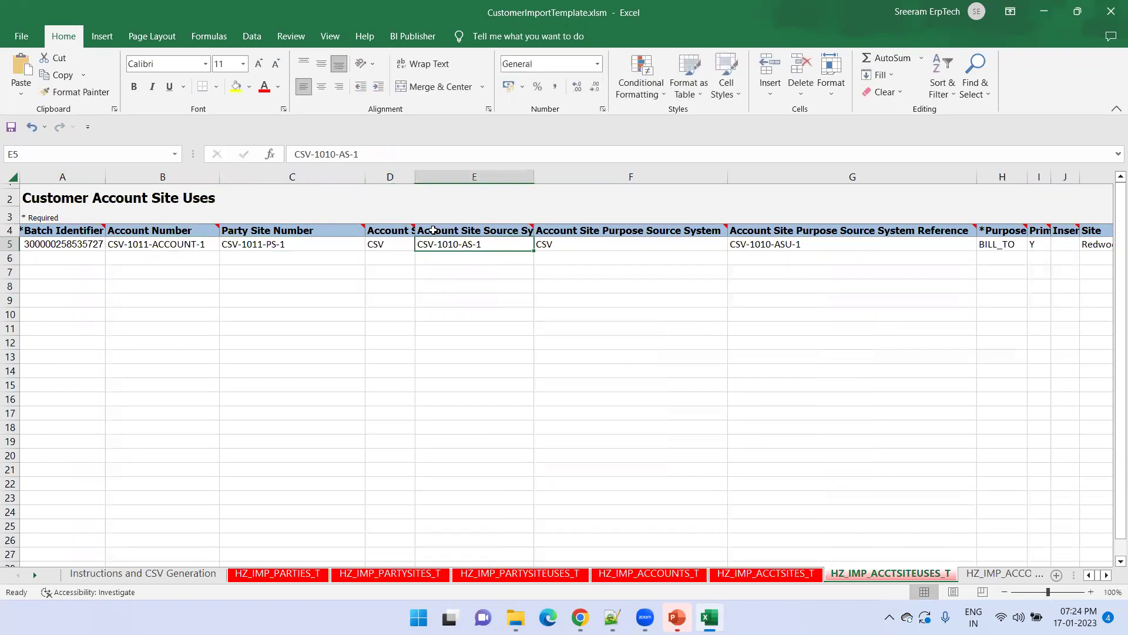
left_click(335, 154)
key("BackSpace")
type("1")
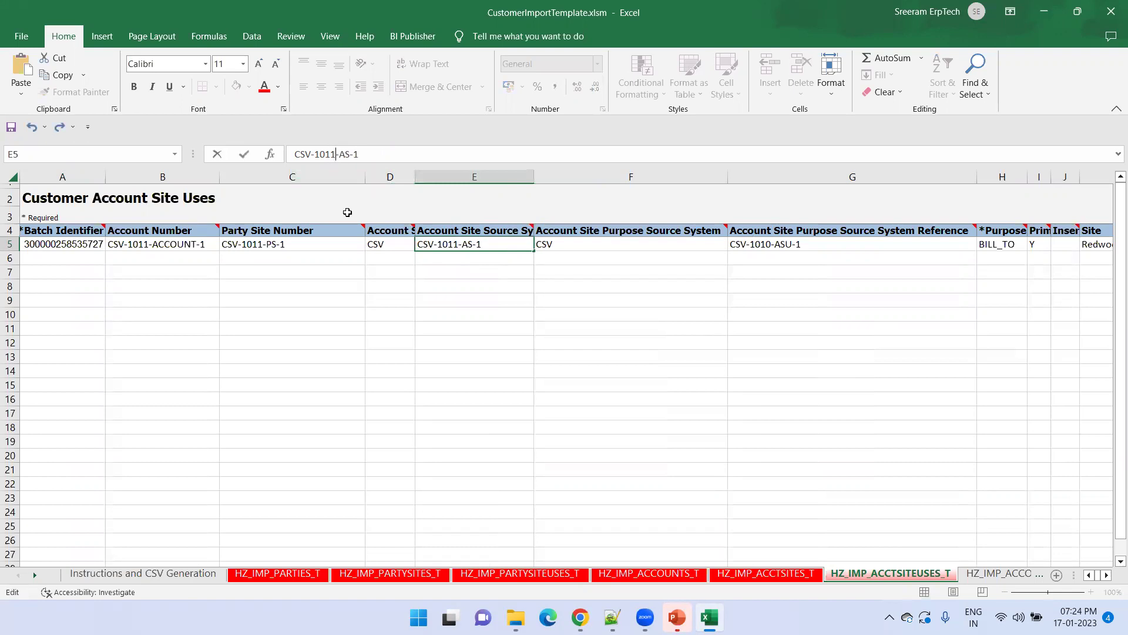
key("Tab")
key("Tab")
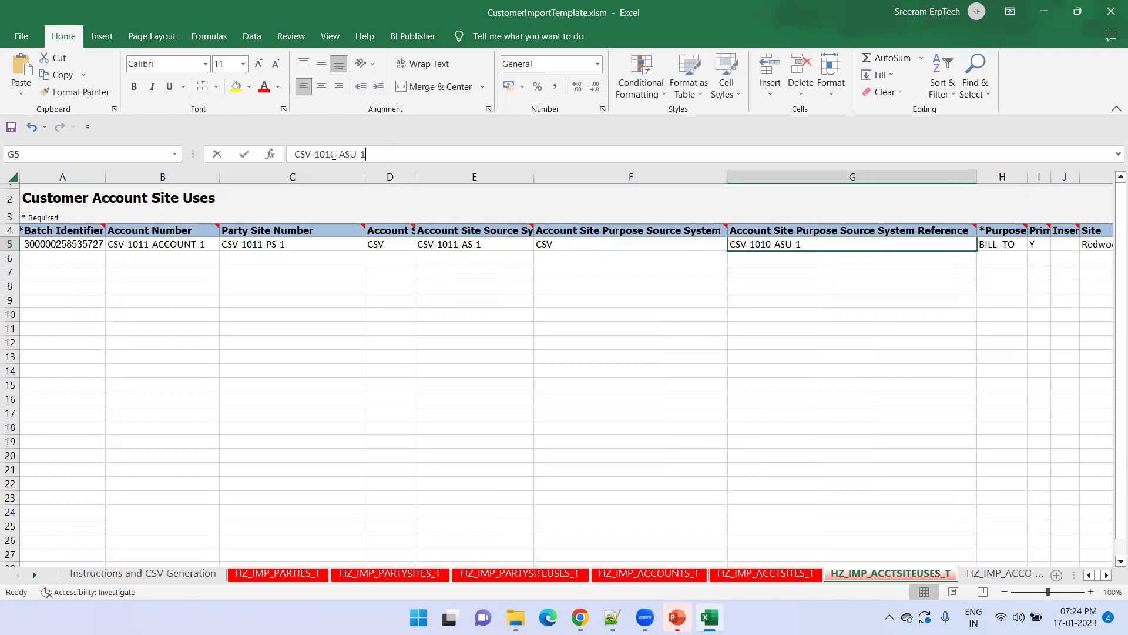
left_click(334, 153)
key("BackSpace")
type("1")
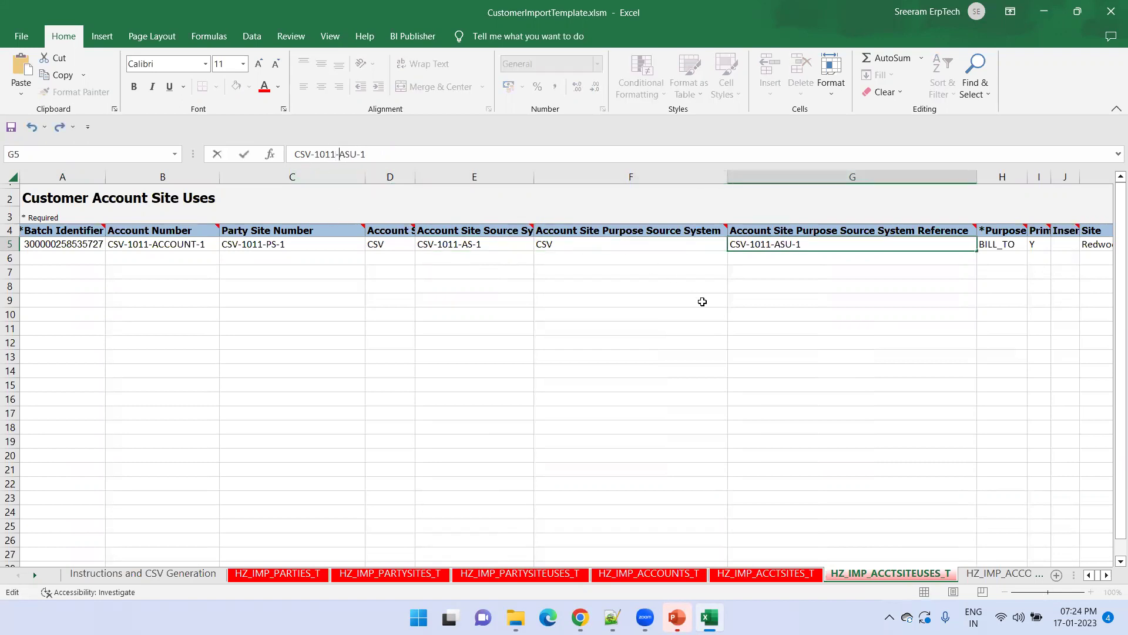
left_click(817, 283)
Step: Review the Customer Account Site Uses row across its columns, including Purpose, Site and Account Address Purpose Set
key("Up")
key("Right")
key("Right")
key("Right")
key("Right")
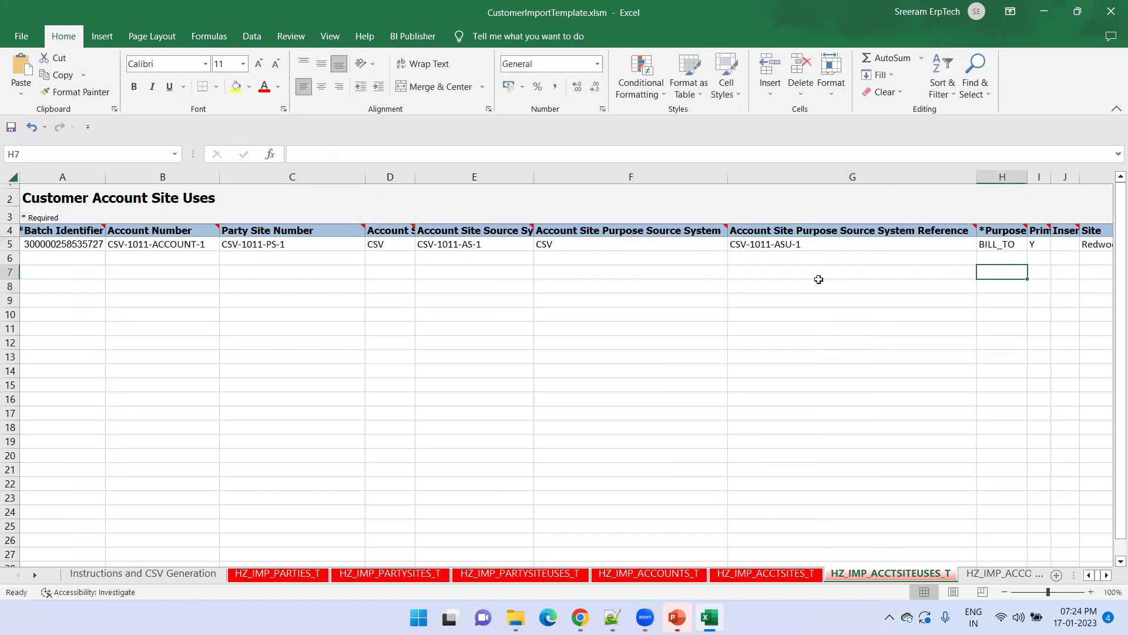
key("Up")
key("Up")
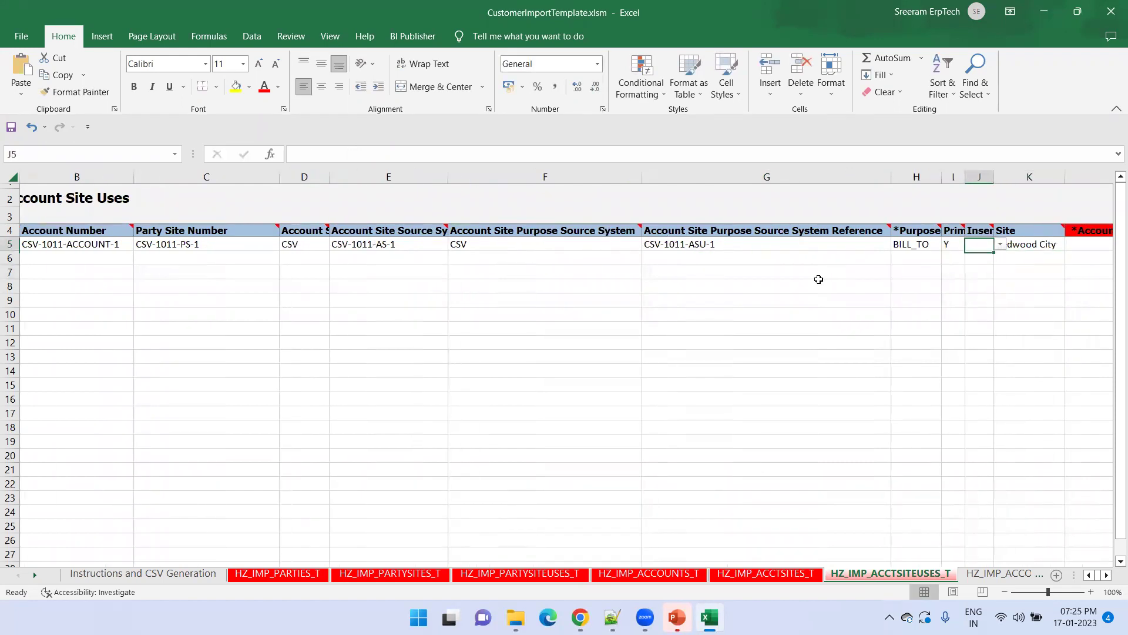
key("Right")
key("Right")
key("Right")
key("Right")
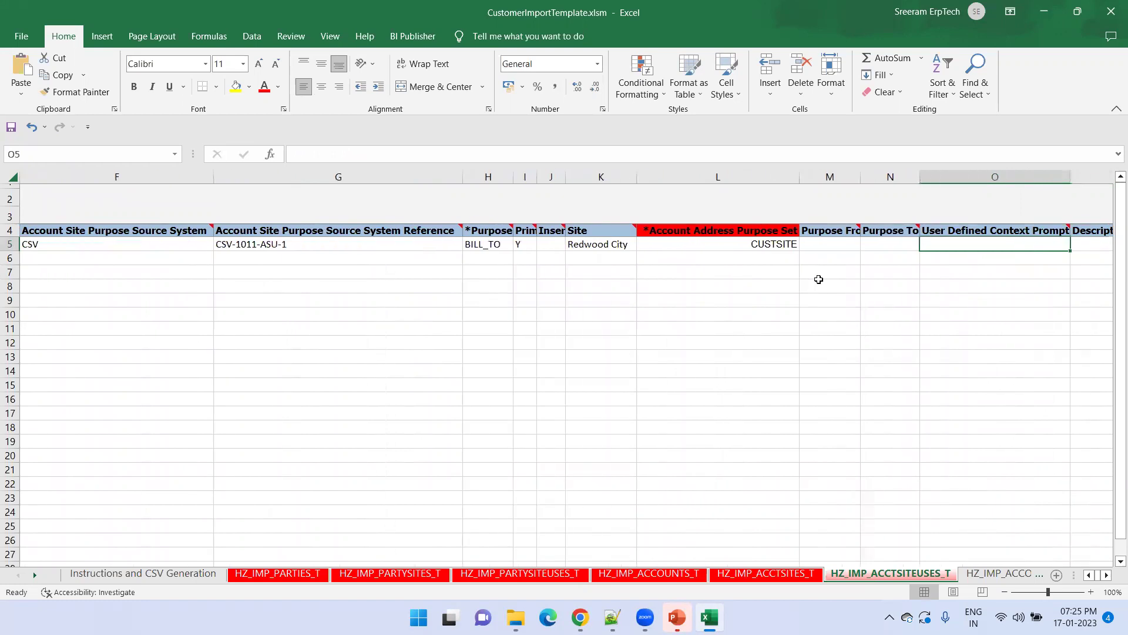
key("Left")
key("Left")
key("Left")
key("Left")
key("Left")
key("Left")
key("Left")
key("Left")
key("Left")
key("Left")
key("Left")
key("Left")
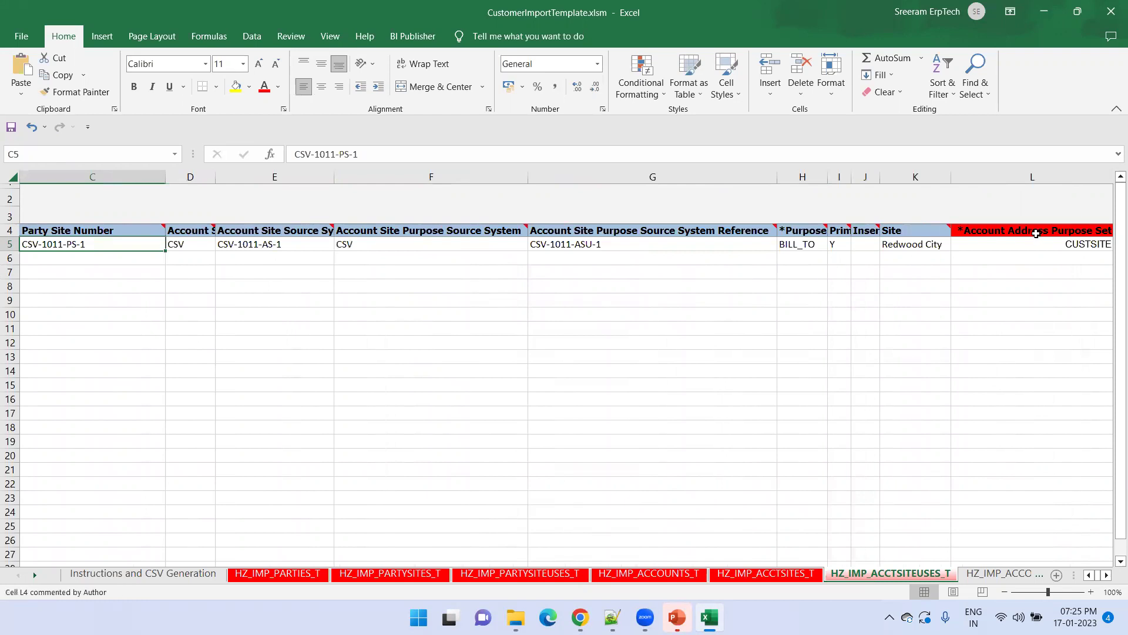
Step: Check the Account Address Purpose Set cell, then recheck the identifiers and source system references in the Customer Account Site Uses row
left_click(1026, 243)
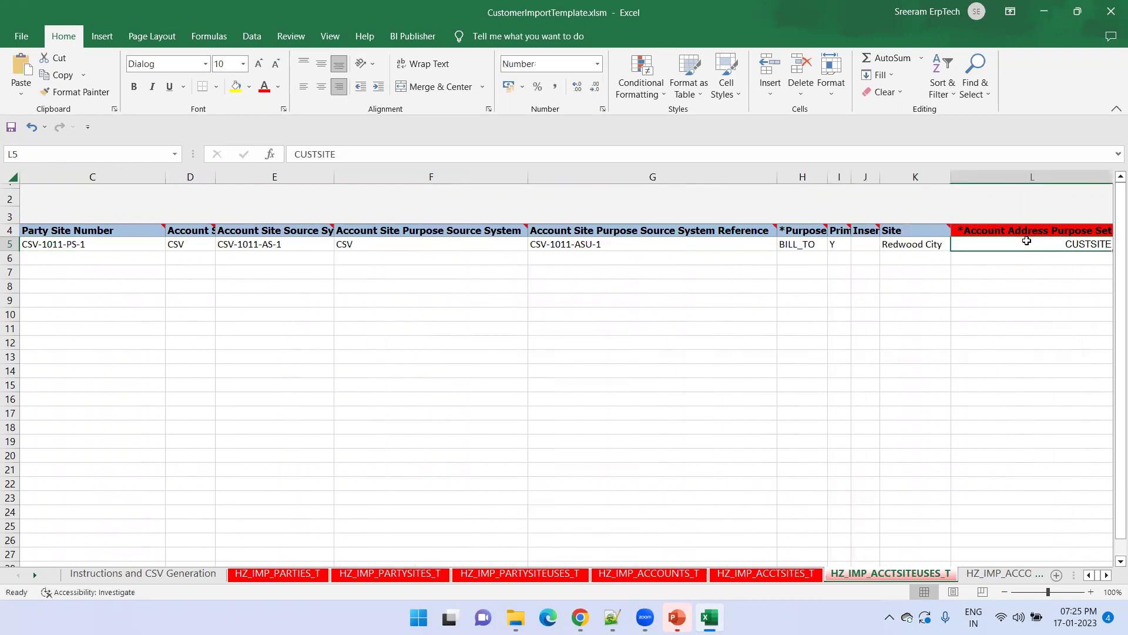
key("Tab")
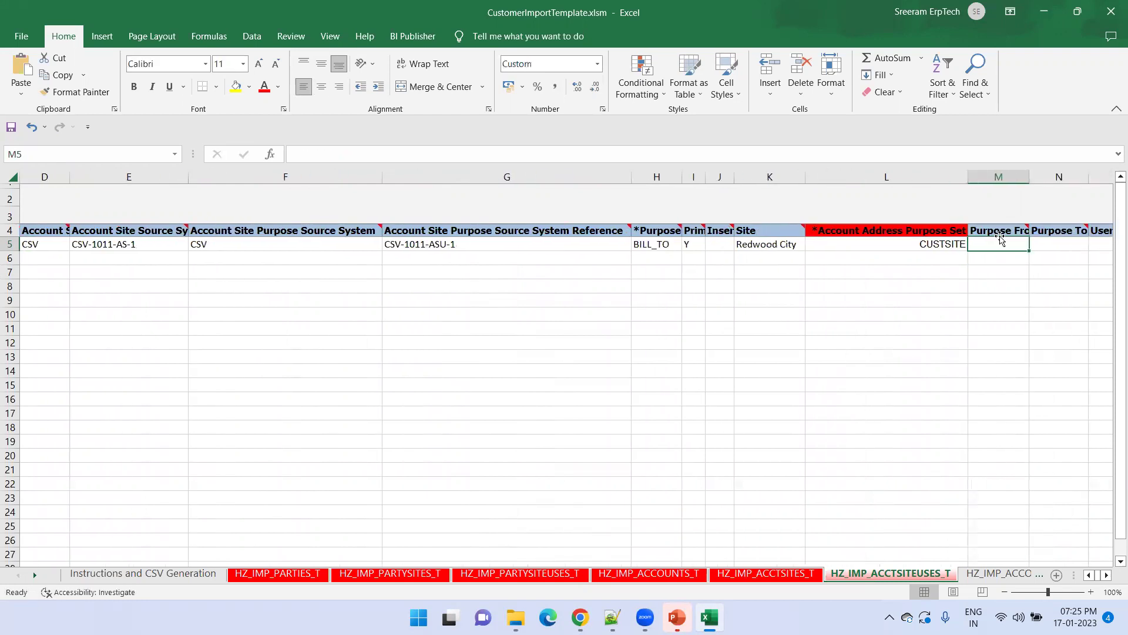
mouse_move(924, 231)
left_click(919, 243)
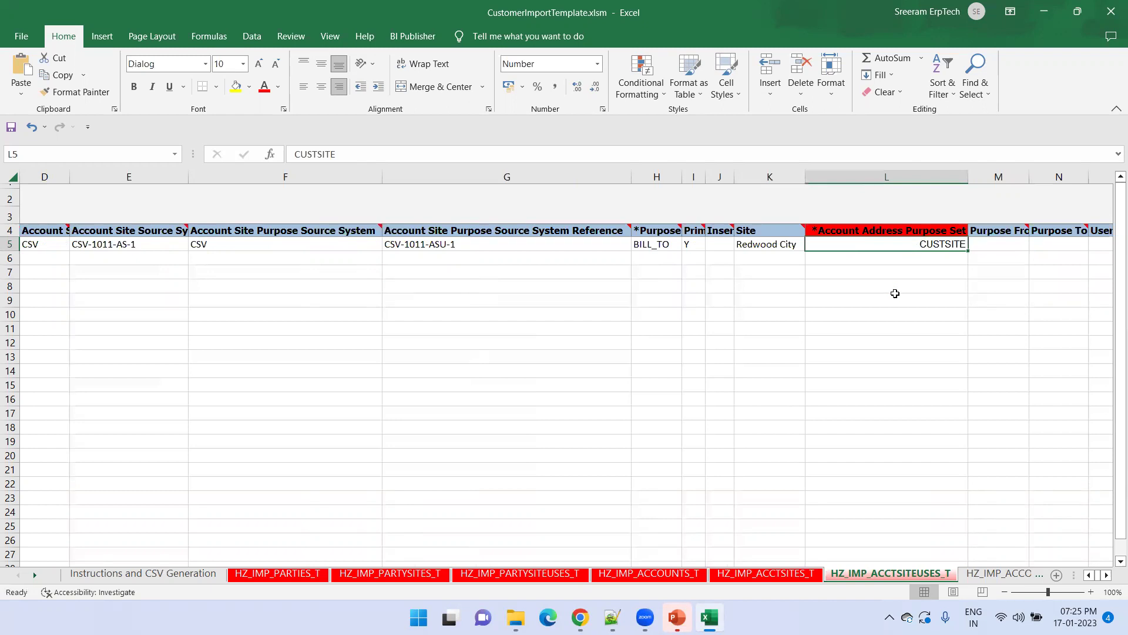
key("Left")
key("Home")
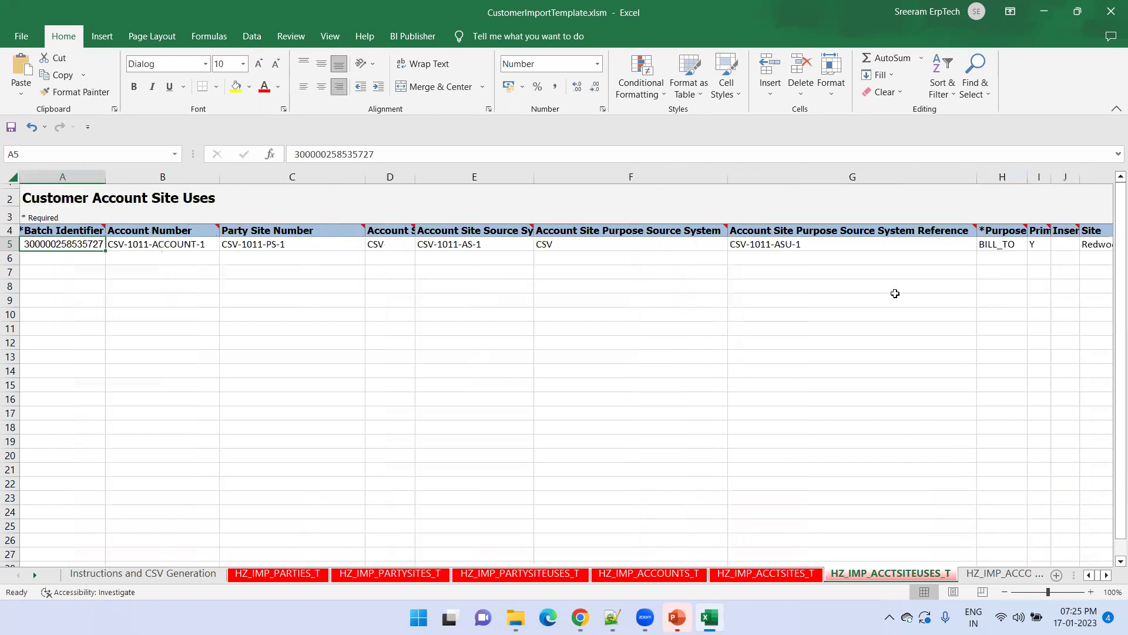
key("Right")
key("Right")
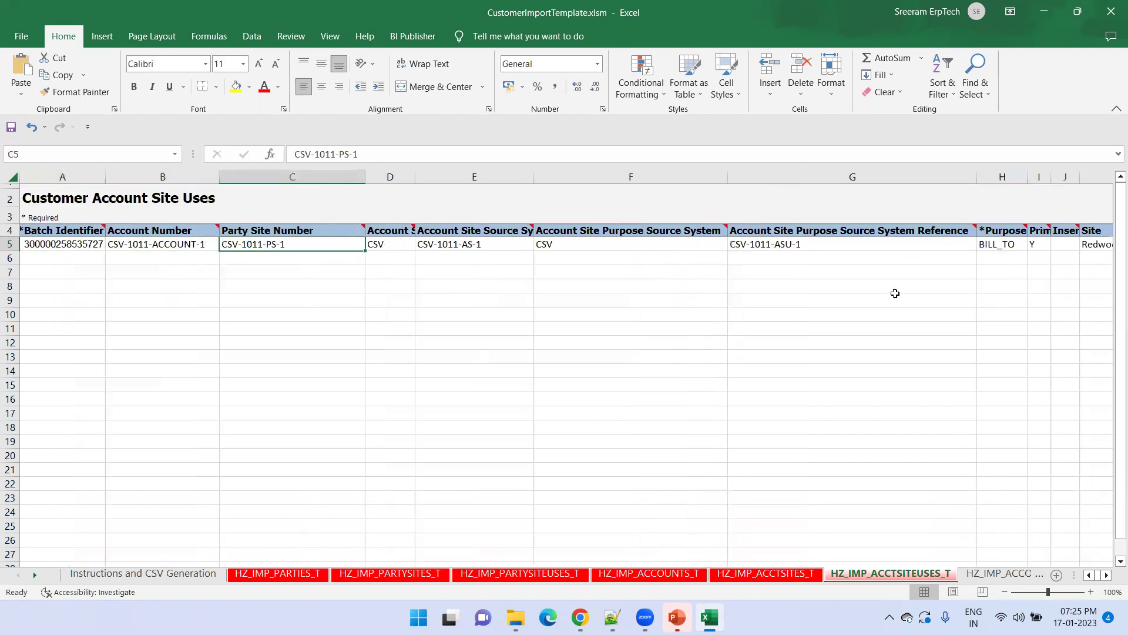
key("Right")
key("Right")
key("Right")
key("Right")
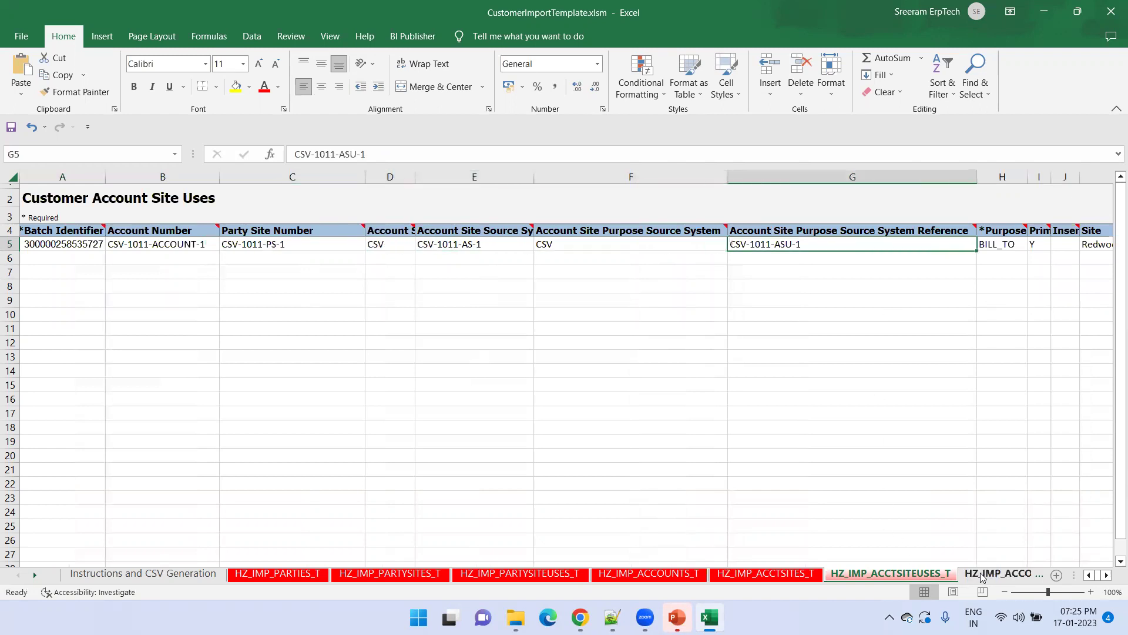
Step: Set the Location Original System Reference in the HZ_IMP_LOCATIONS_T sheet's row to CSV-1011-LOC-1
key("ctrl+Page_Down")
key("ctrl+Page_Down")
key("ctrl+Page_Down")
key("ctrl+Page_Down")
key("ctrl+Page_Down")
key("ctrl+Page_Down")
key("ctrl+Page_Down")
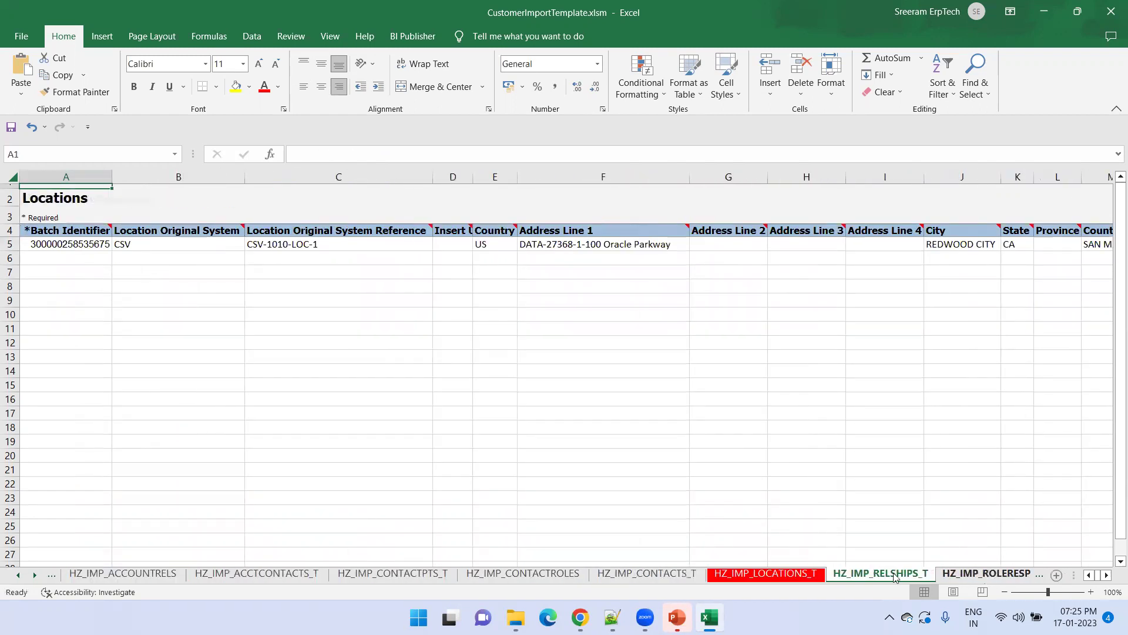
left_click(810, 573)
left_click(259, 249)
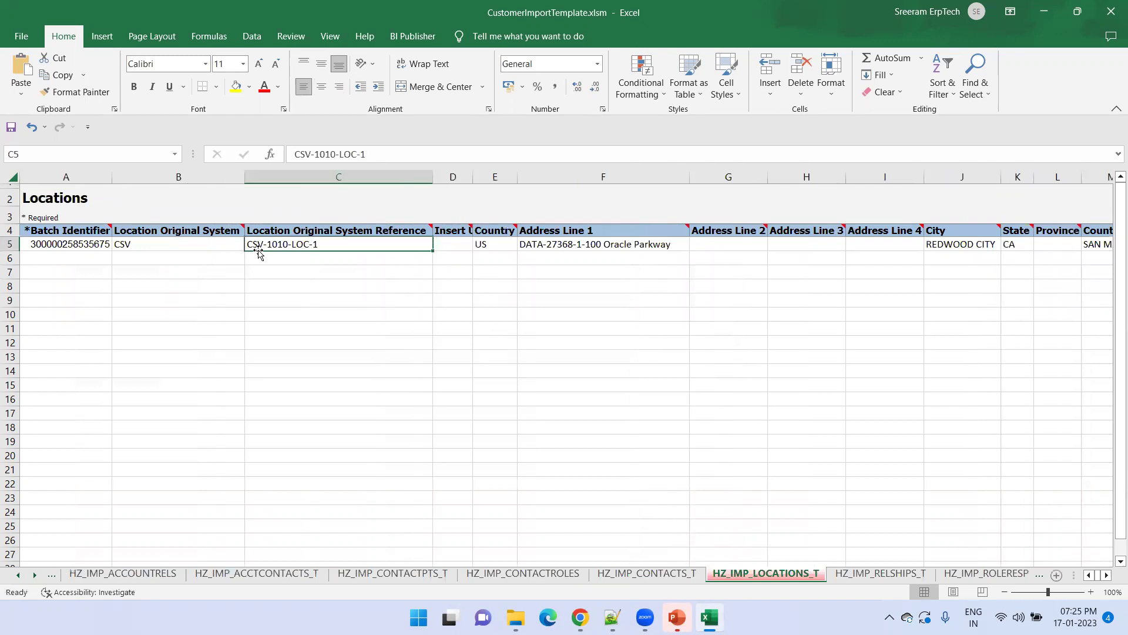
left_click(332, 155)
key("BackSpace")
type("1")
left_click(353, 328)
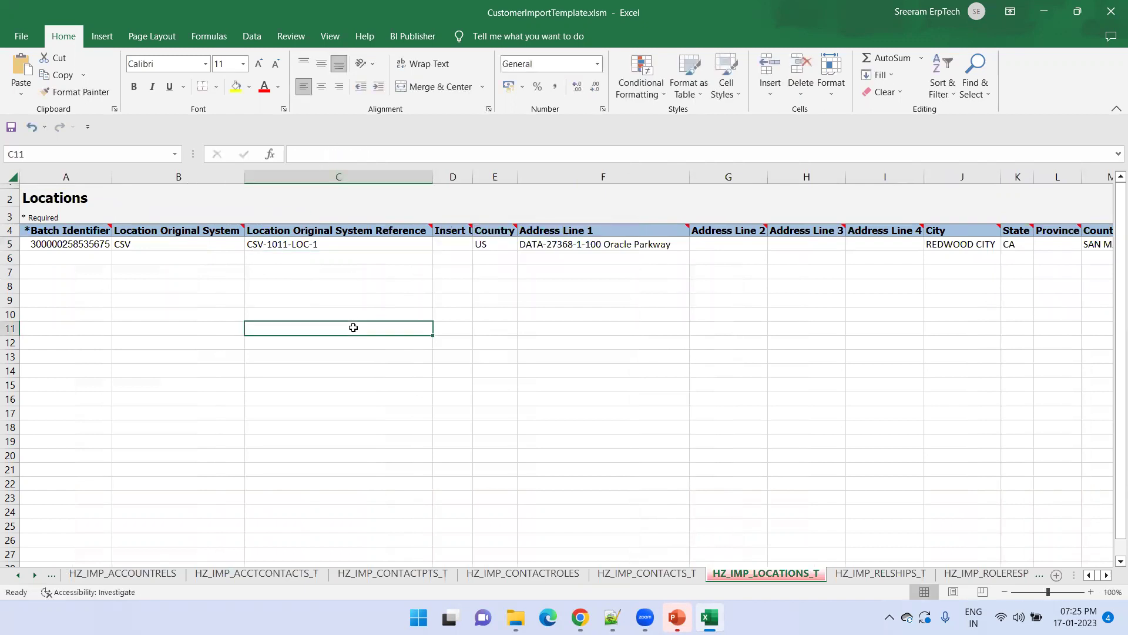
key("Up")
key("Up")
key("Up")
key("Left")
key("Down")
key("Left")
key("F2")
key("BackSpace")
key("BackSpace")
key("BackSpace")
type("727")
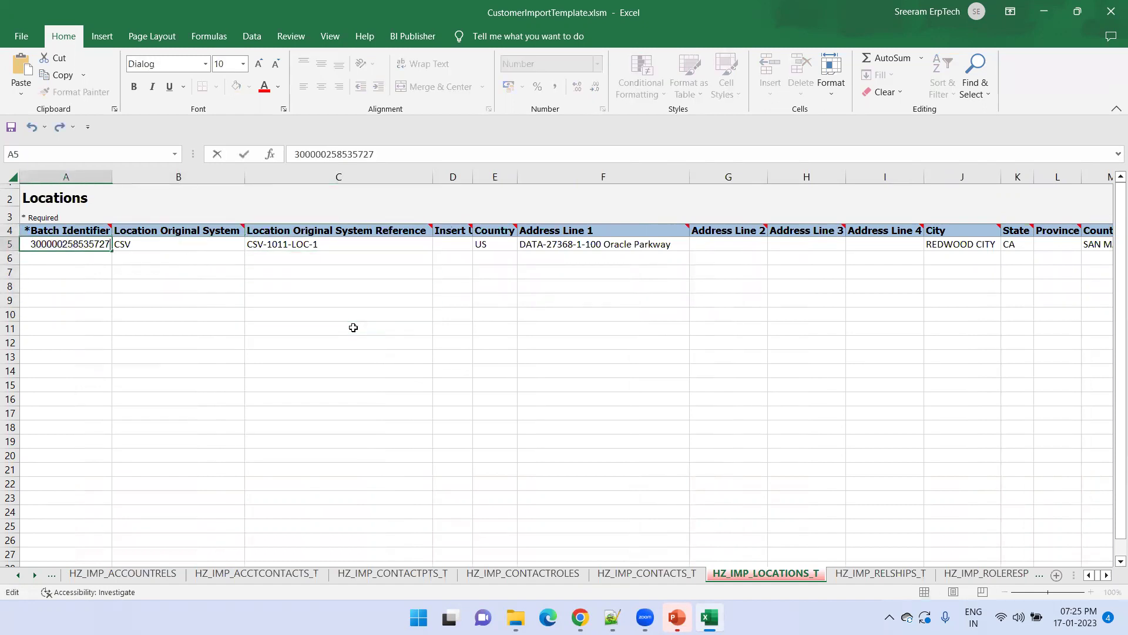
left_click(353, 327)
key("ctrl+s")
key("Return")
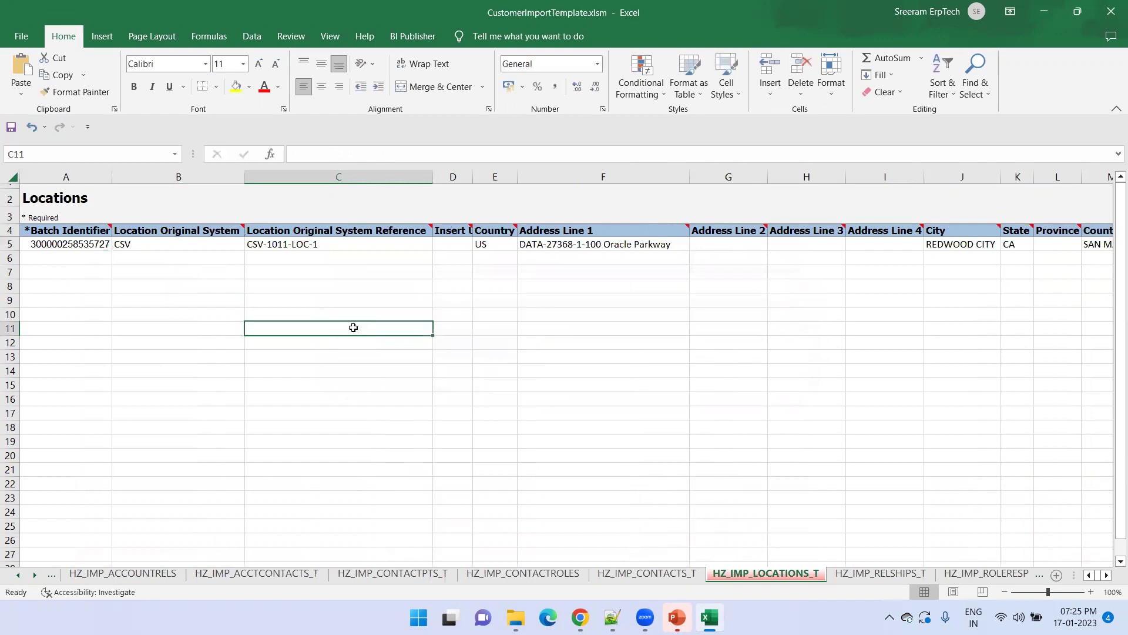
Step: Return to the HZ_IMP_PARTIES_T sheet, consult the sheet list in Notes.txt in Notepad++, and check the Party Original System Reference in Excel
left_click(16, 575)
left_click(16, 576)
left_click(16, 575)
left_click(16, 575)
left_click(277, 573)
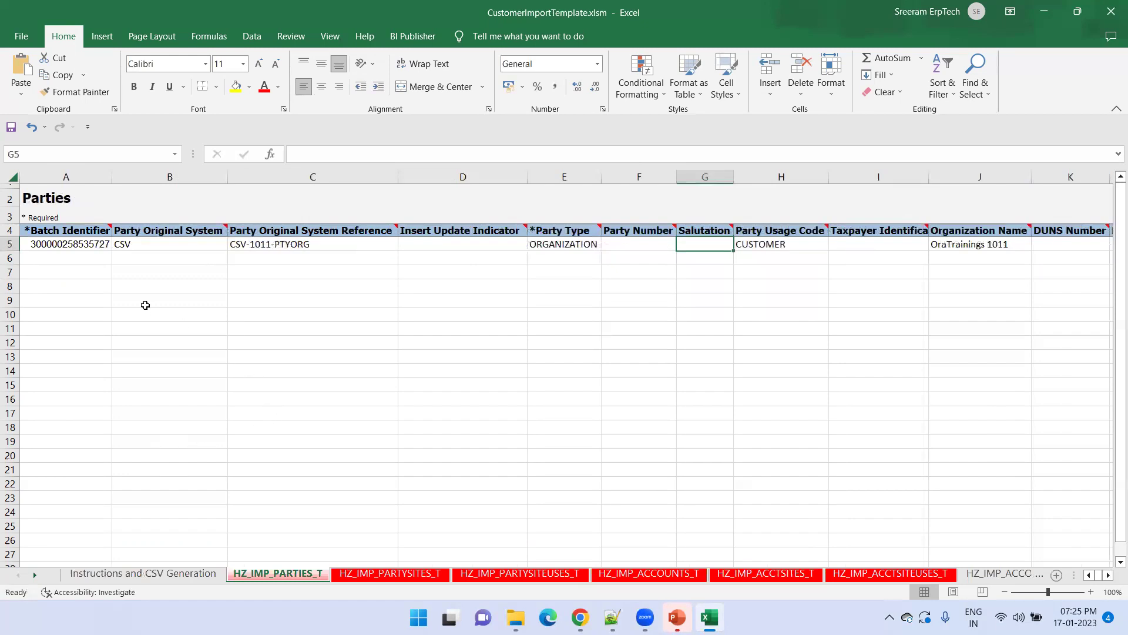
left_click(612, 617)
scroll(404, 416, "down", 3)
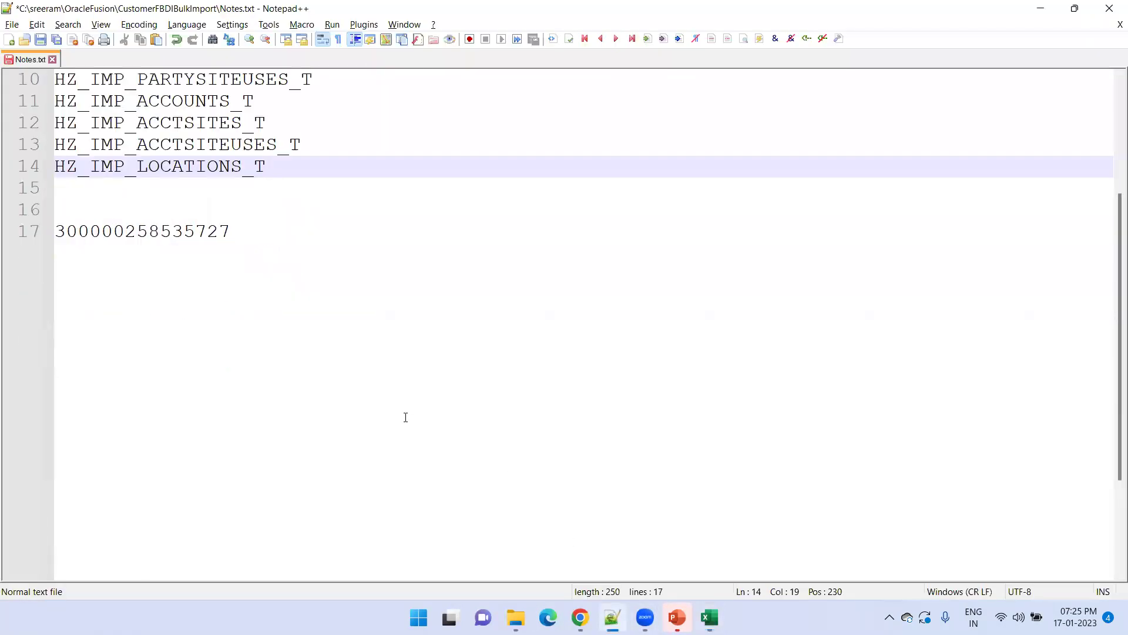
key("alt+Tab")
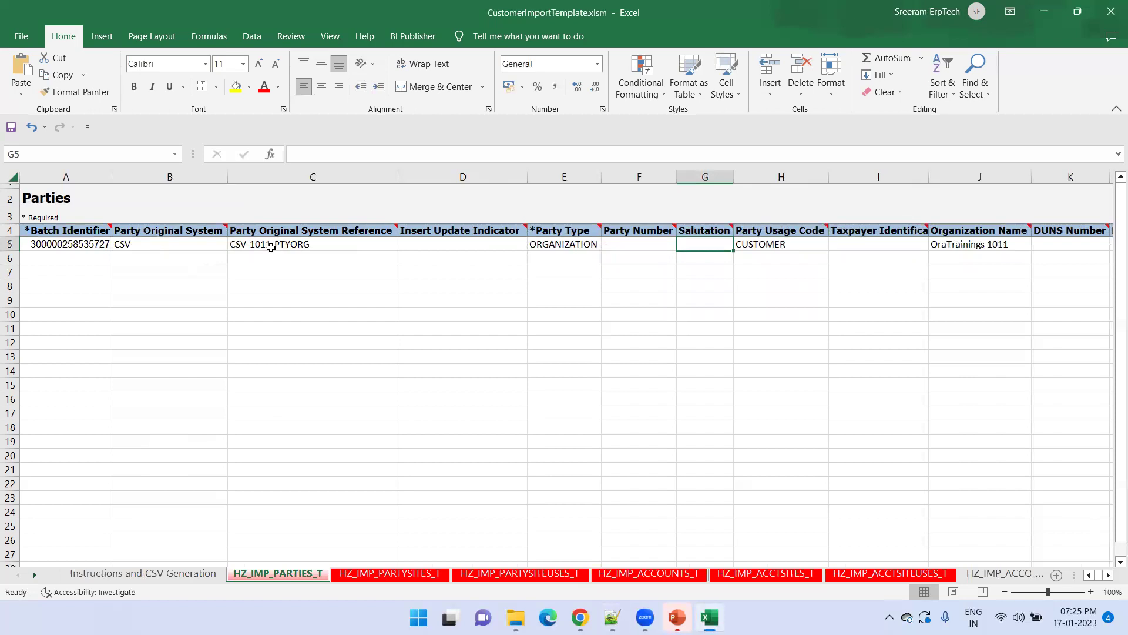
left_click(271, 246)
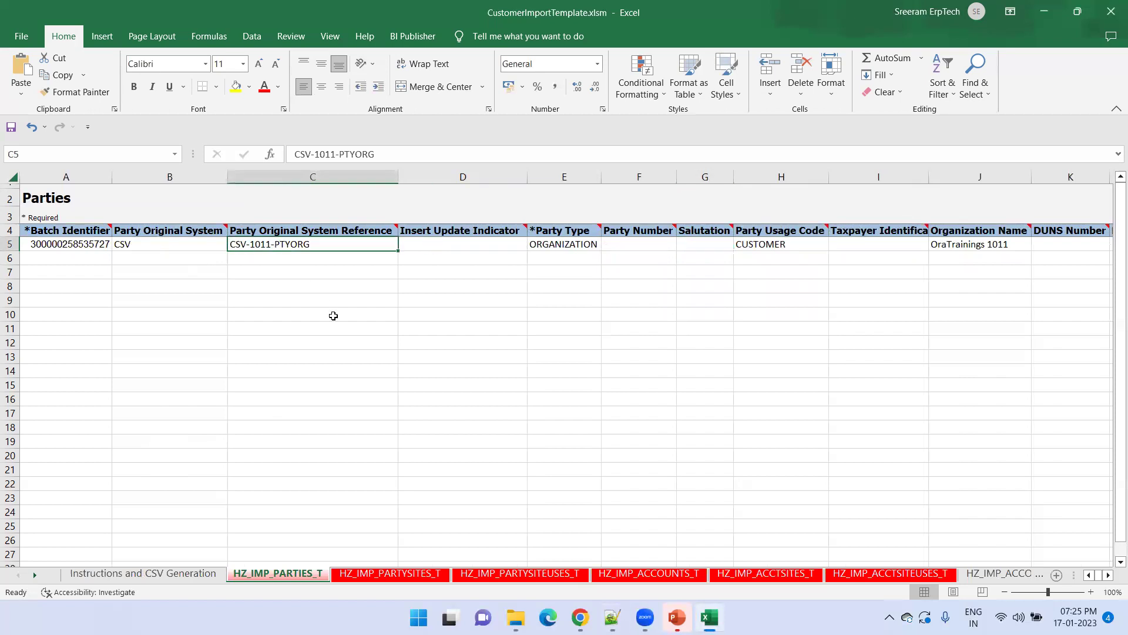
Step: Review the HZ_IMP_PARTYSITES_T row, including its location reference, party site name, party site number and mail stop
left_click(416, 574)
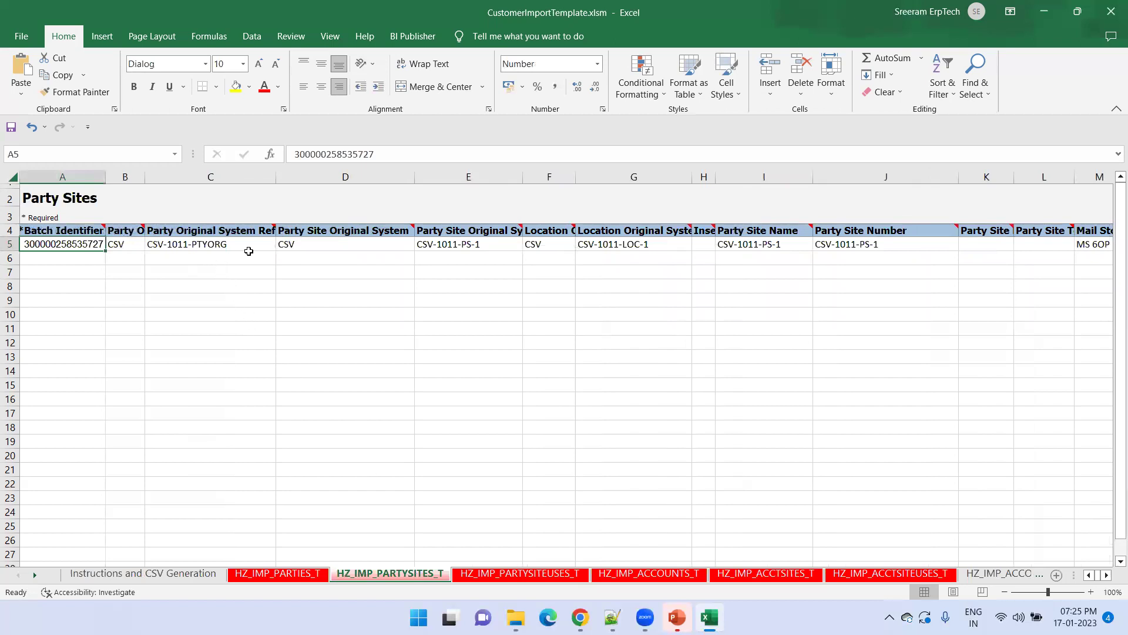
left_click(587, 251)
key("Right")
key("Right")
key("Right")
key("Right")
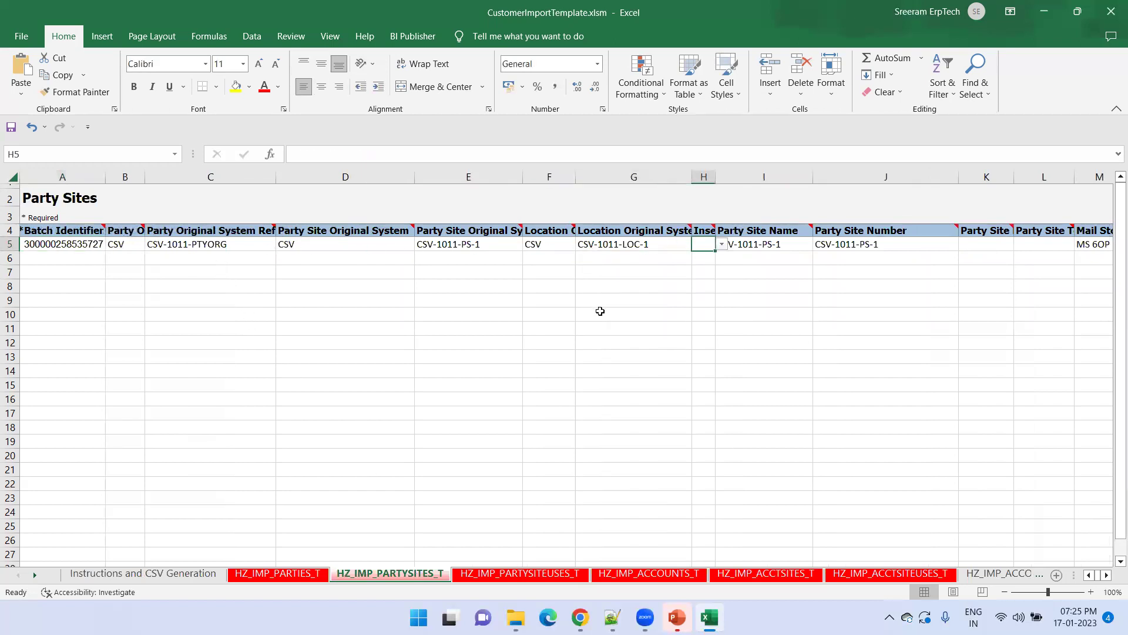
key("Right")
key("Right")
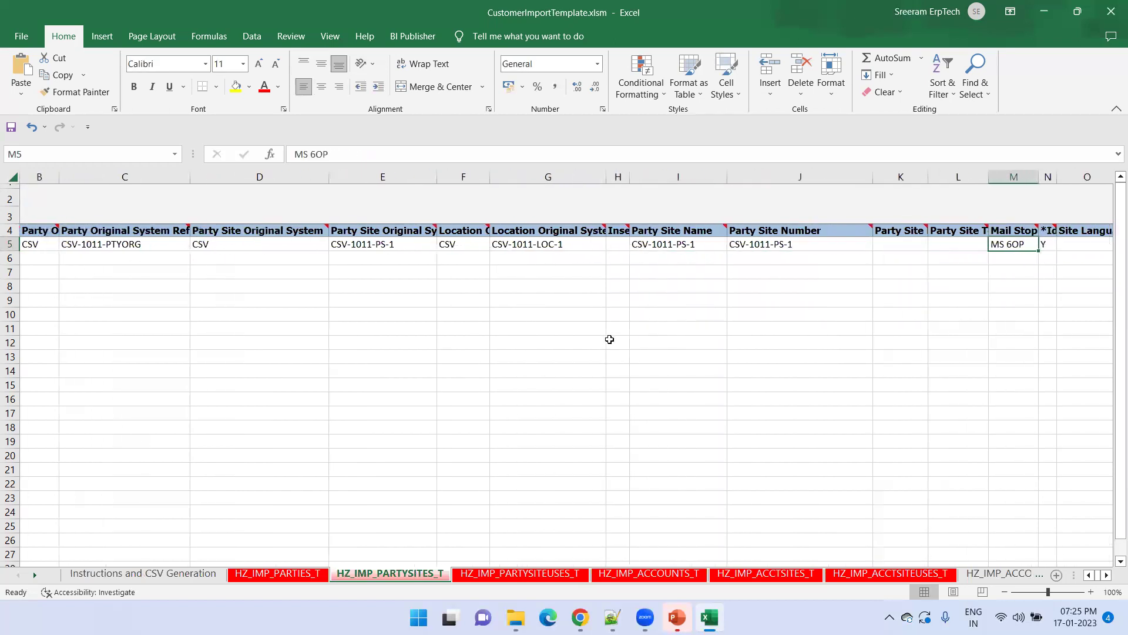
Step: Review the HZ_IMP_PARTYSITEUSES_T row's batch identifier, party and party site references and site use columns
left_click(541, 566)
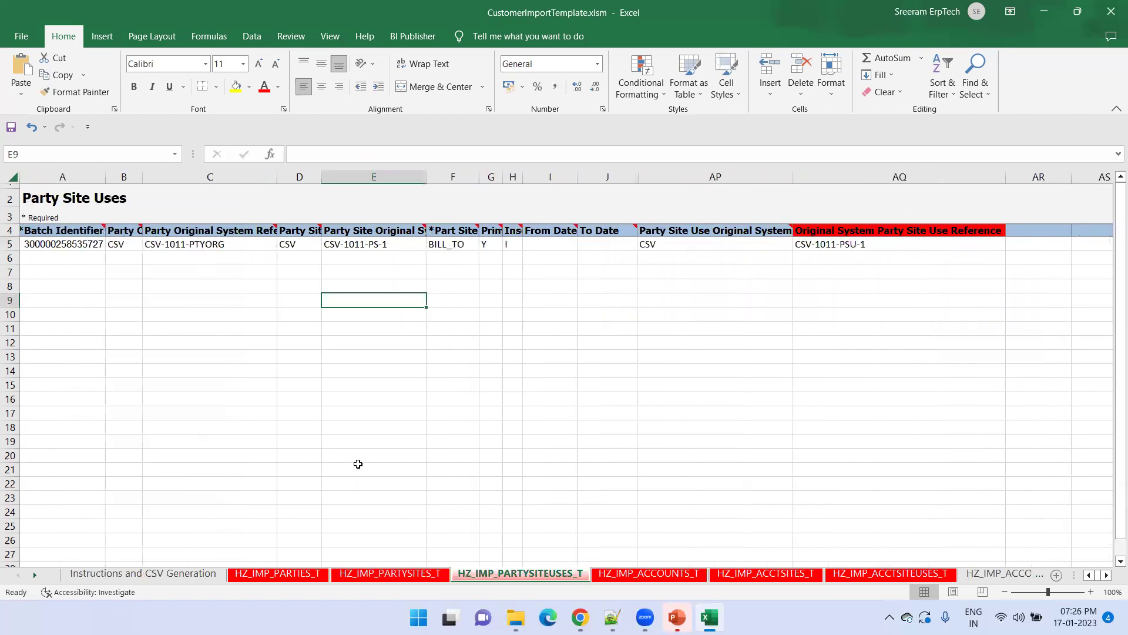
key("ctrl+Home")
key("Right")
key("Right")
key("Right")
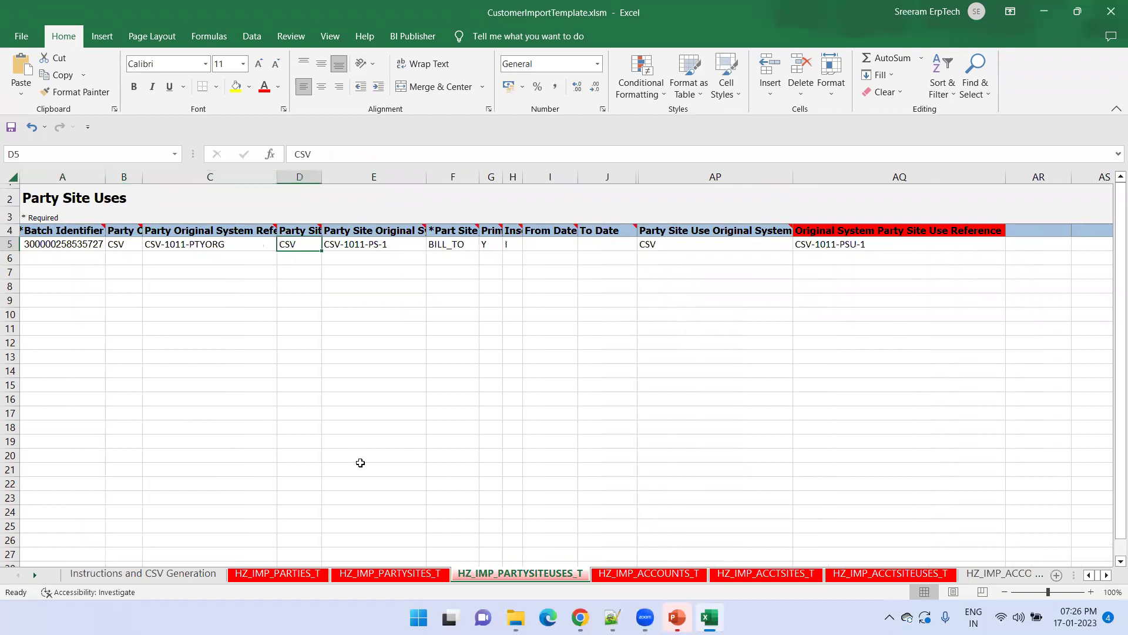
key("Right")
key("Right")
key("Right")
key("Right")
key("Right")
Step: Review the HZ_IMP_ACCOUNTS_T row from the Customer Account Source System Reference through the Account Description
left_click(602, 571)
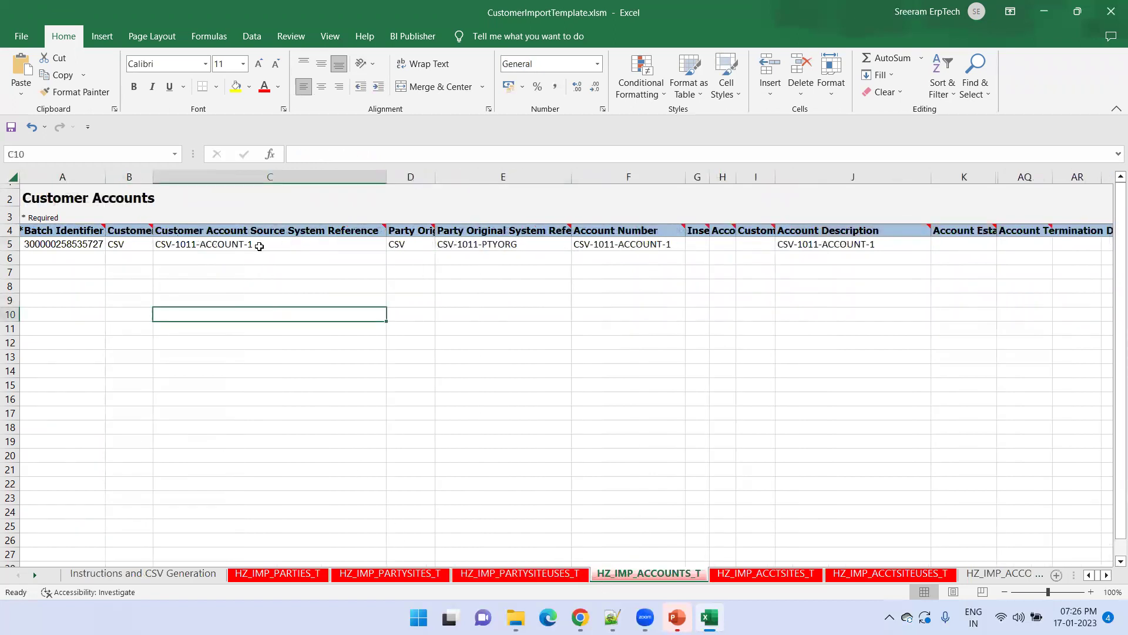
left_click(259, 246)
key("Right")
key("Right")
key("Right")
key("Right")
key("Right")
key("Right")
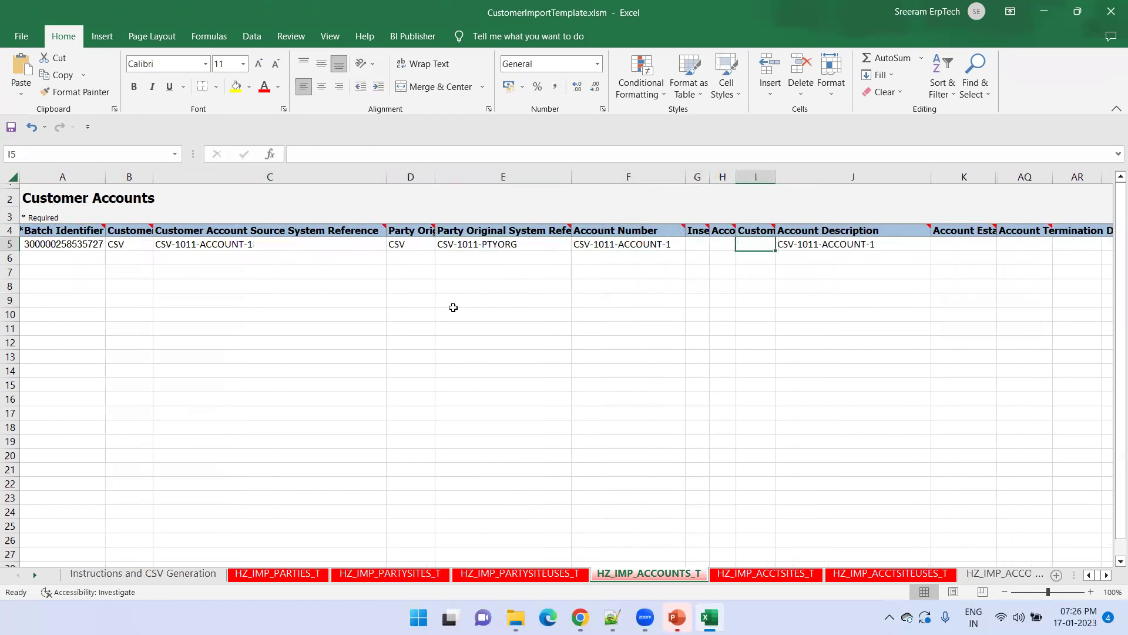
key("Right")
Step: Review the HZ_IMP_ACCTSITES_T row across its columns, from Batch Identifier through account, site and Account Address Set values
left_click(724, 572)
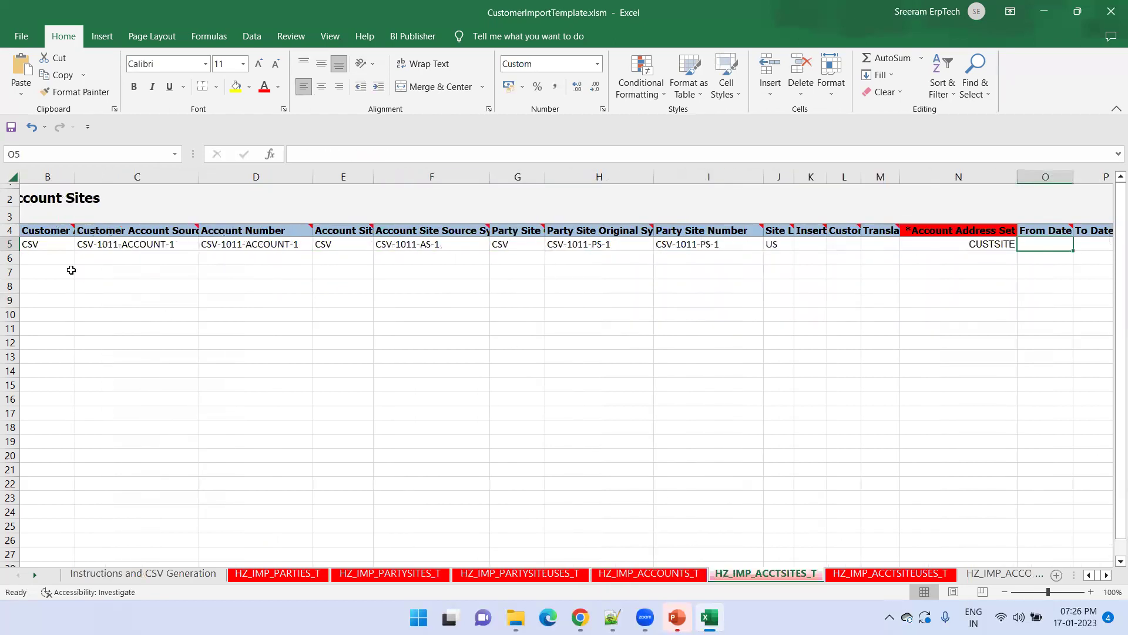
key("Home")
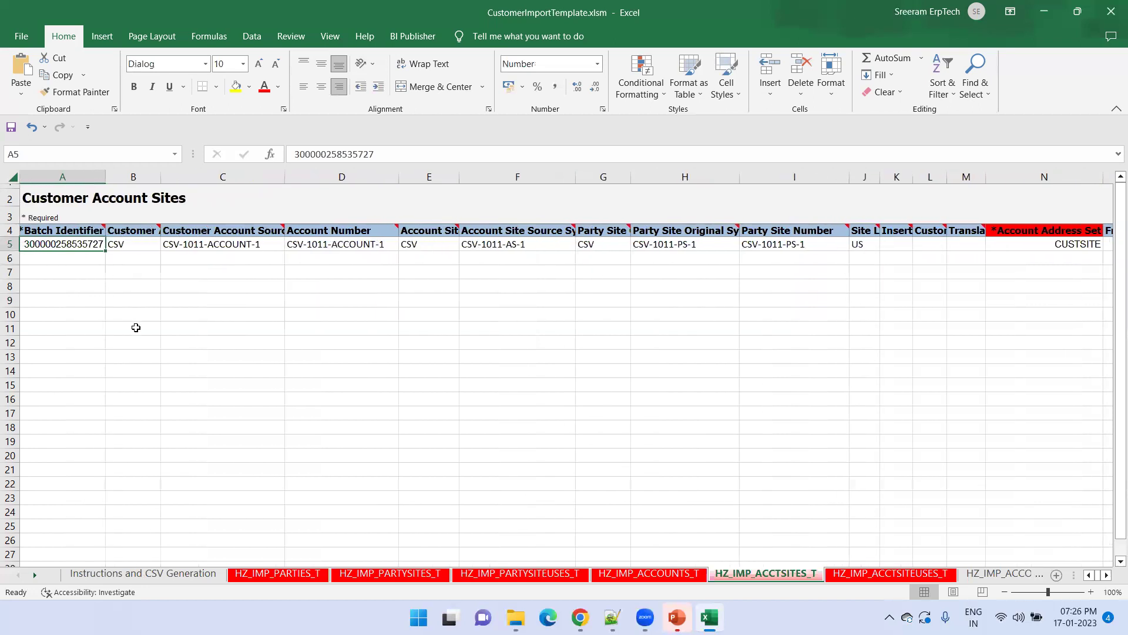
key("Right")
key("Right")
key("Right")
key("Right")
key("Left")
key("Right")
key("Right")
key("Right")
key("Right")
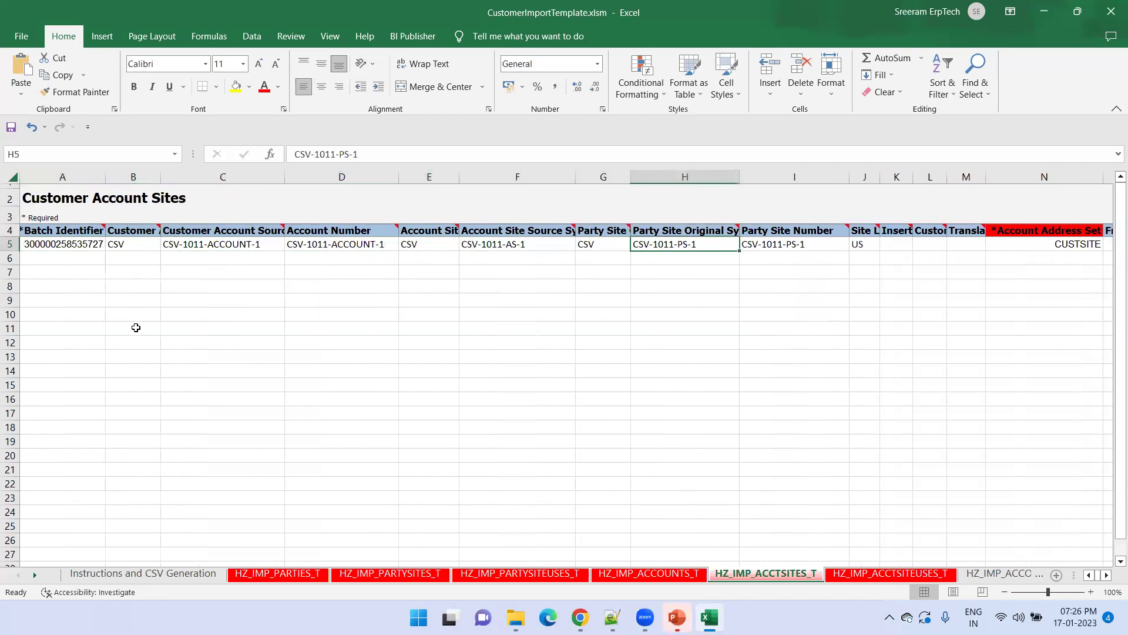
key("Right")
key("Right")
key("Right")
key("Right")
key("Right")
key("Right")
key("Right")
key("Right")
key("Right")
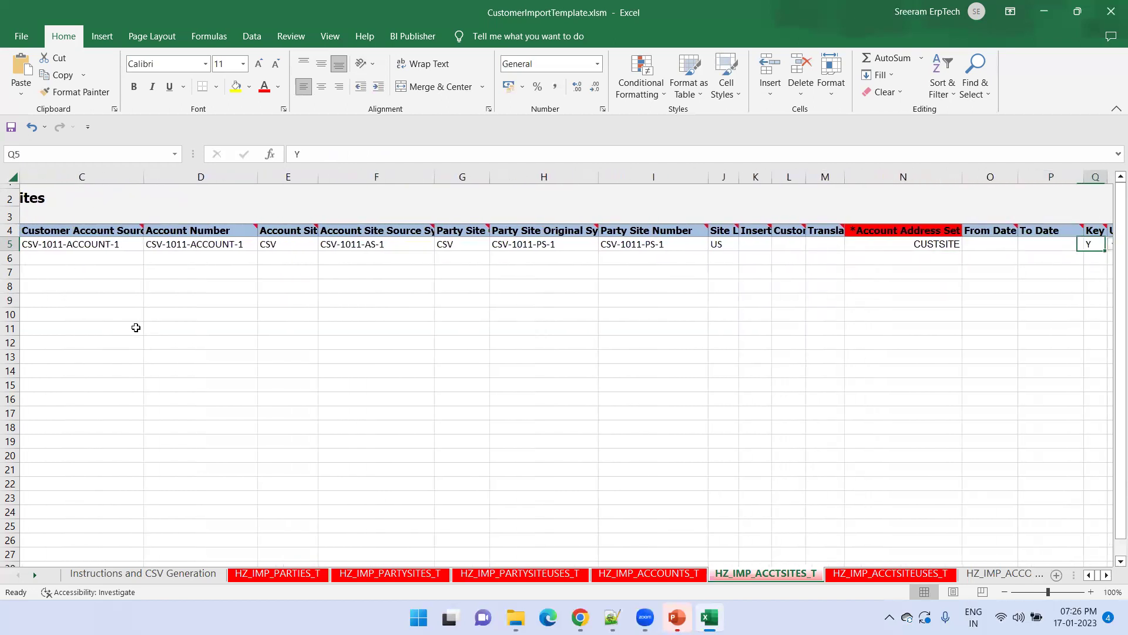
key("Right")
key("Right")
Step: Review the HZ_IMP_ACCTSITEUSES_T row once more, from Batch Identifier through Site
left_click(890, 573)
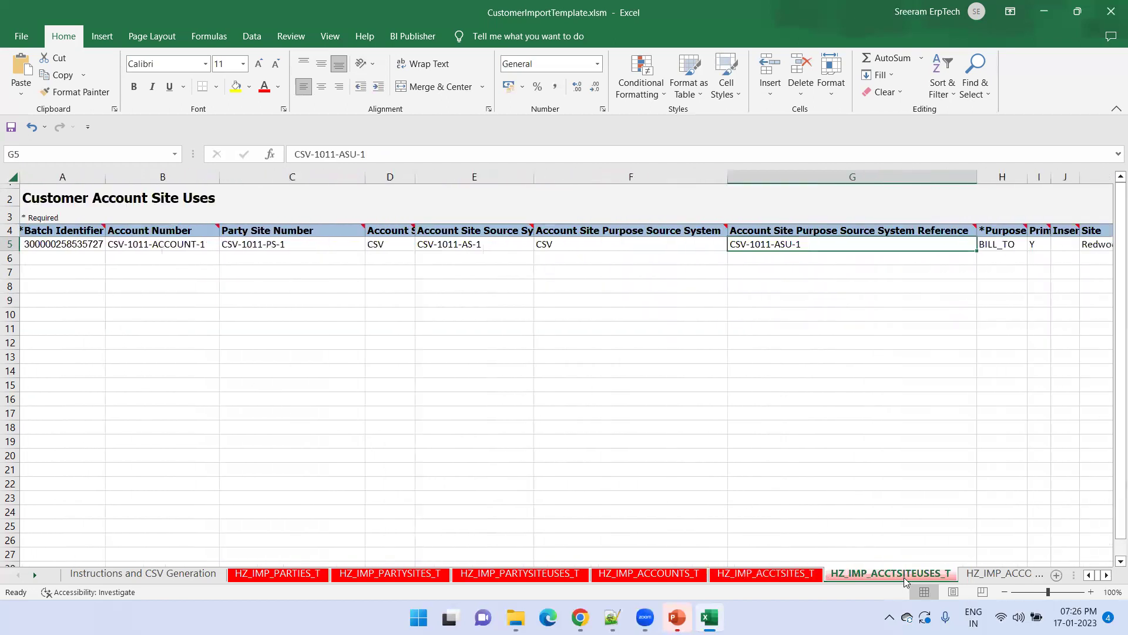
key("Home")
key("Right")
key("Right")
key("Right")
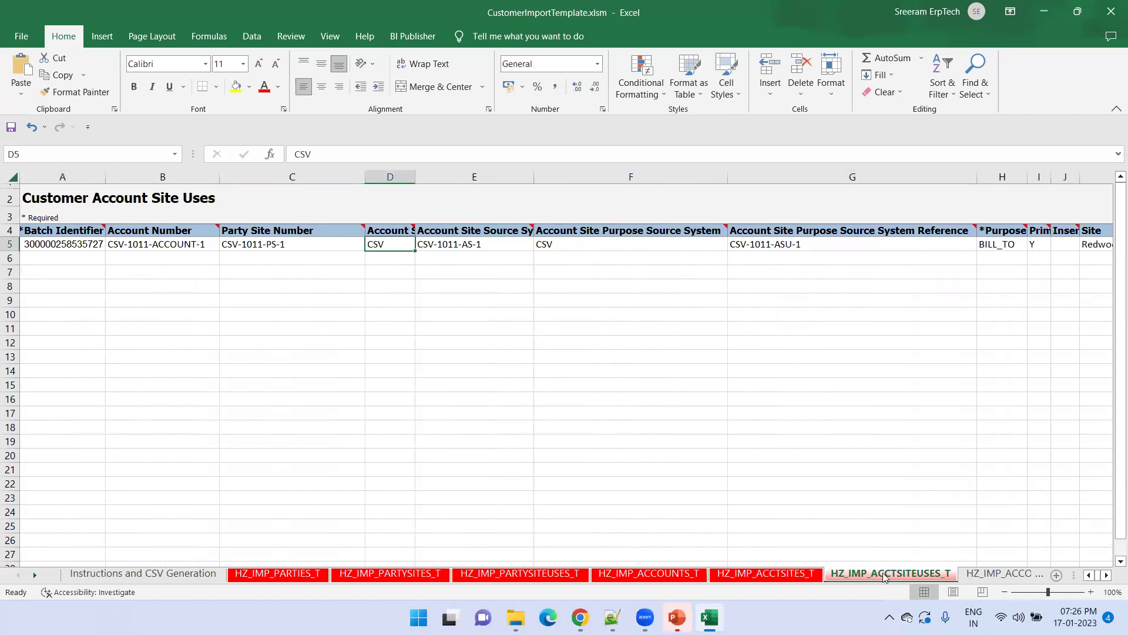
key("Right")
key("Right")
key("Right")
key("Right")
key("Right")
key("Right")
key("Right")
key("Right")
key("Right")
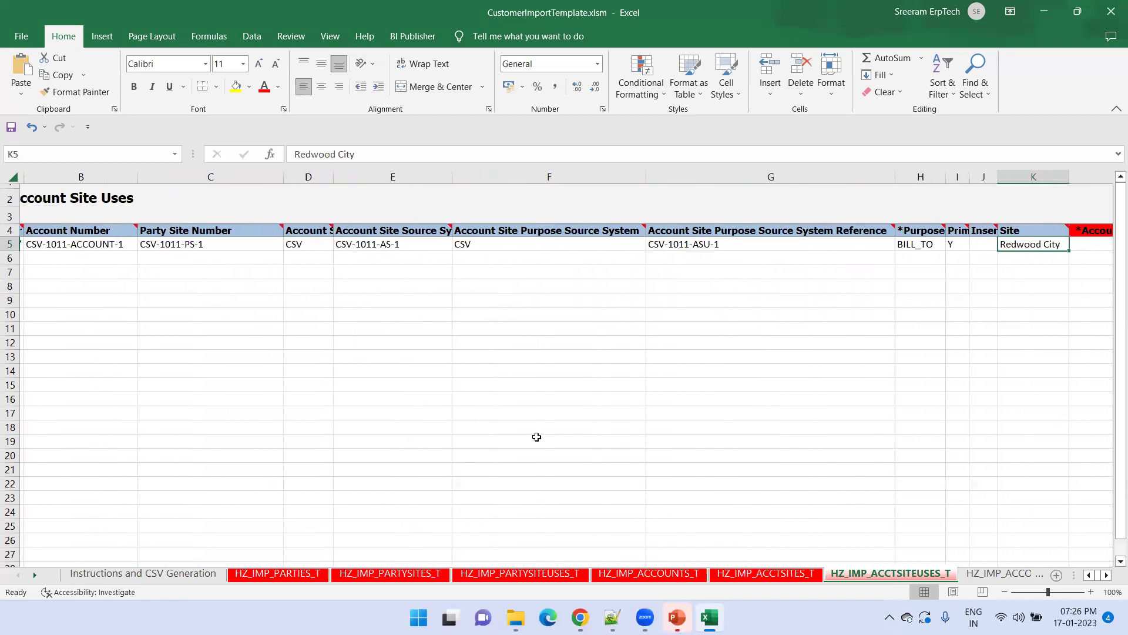
key("Right")
Step: Open the HZ_IMP_LOCATIONS_T sheet and check the location row's batch identifier and reference
left_click(1016, 574)
left_click(1016, 575)
left_click(1017, 576)
left_click(1017, 576)
left_click(1016, 576)
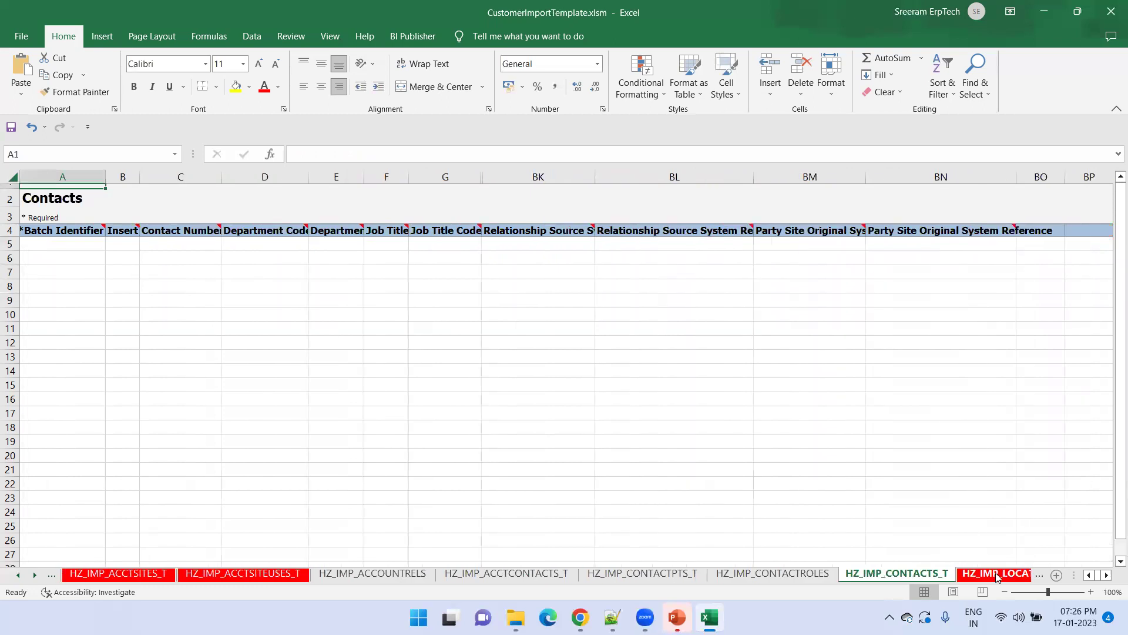
left_click(998, 575)
left_click(333, 314)
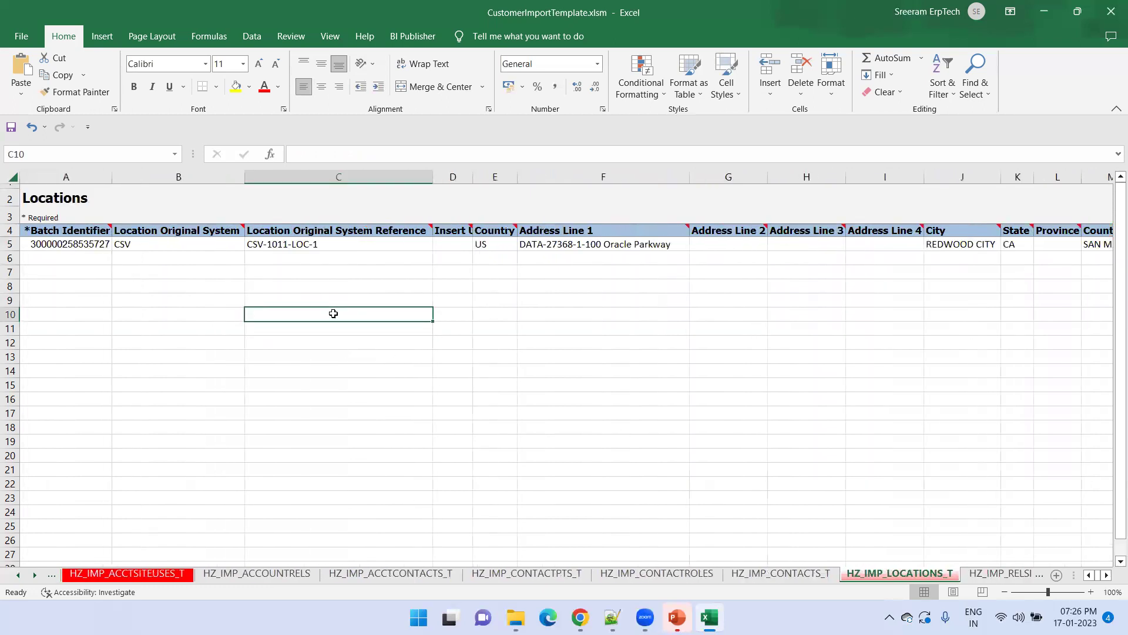
Step: Save the workbook and open the Instructions and CSV Generation sheet
left_click(23, 577)
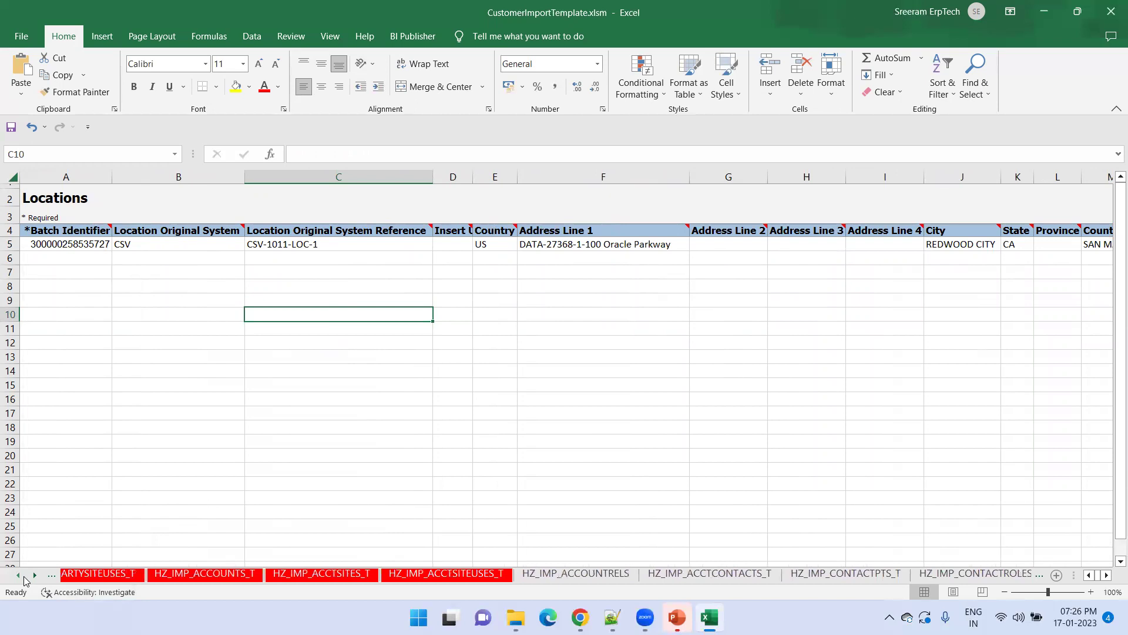
left_click(74, 464)
key("ctrl+s")
key("Return")
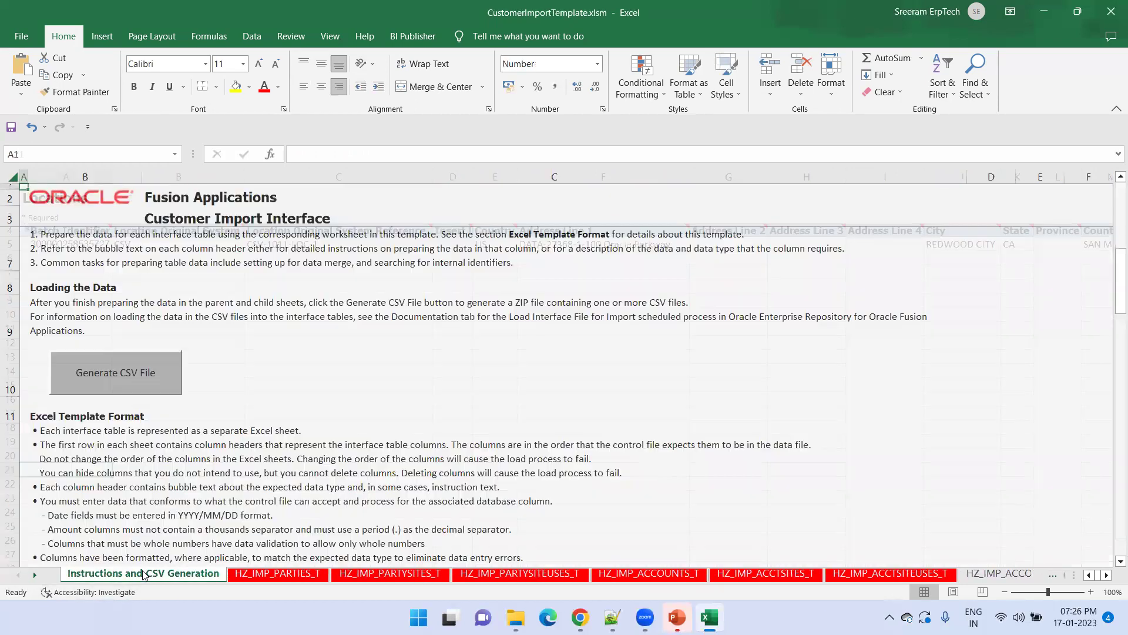
left_click(144, 574)
Step: In File Explorer, delete the old file from the CustomerFBDIBulkImportRealTime folder and select the folder's path
left_click(522, 563)
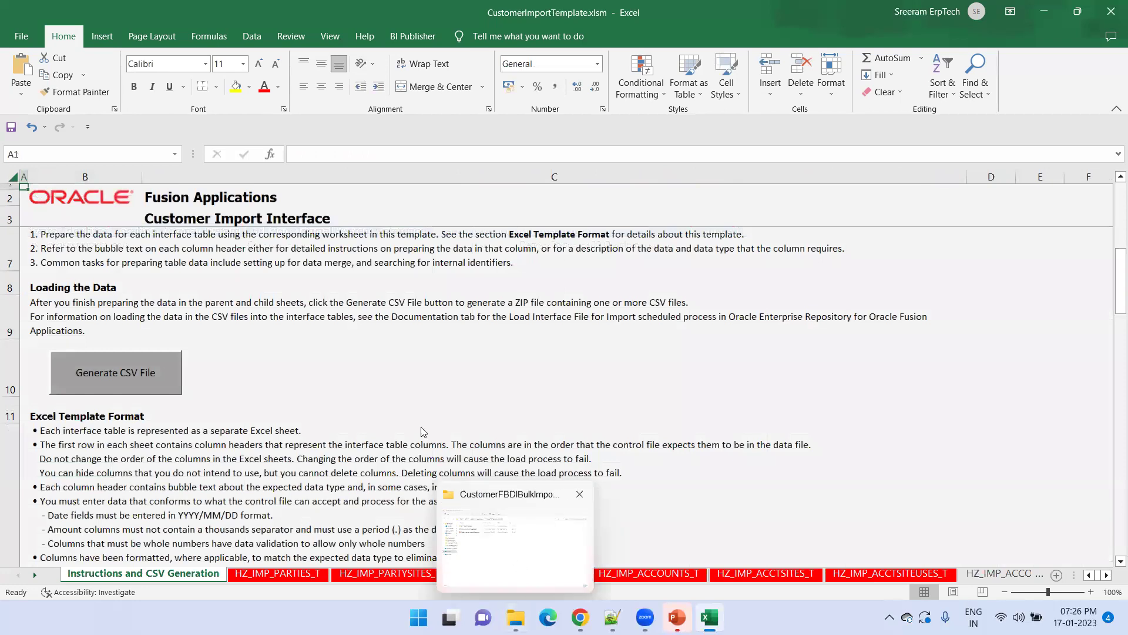
left_click(217, 139)
key("Delete")
left_click(506, 74)
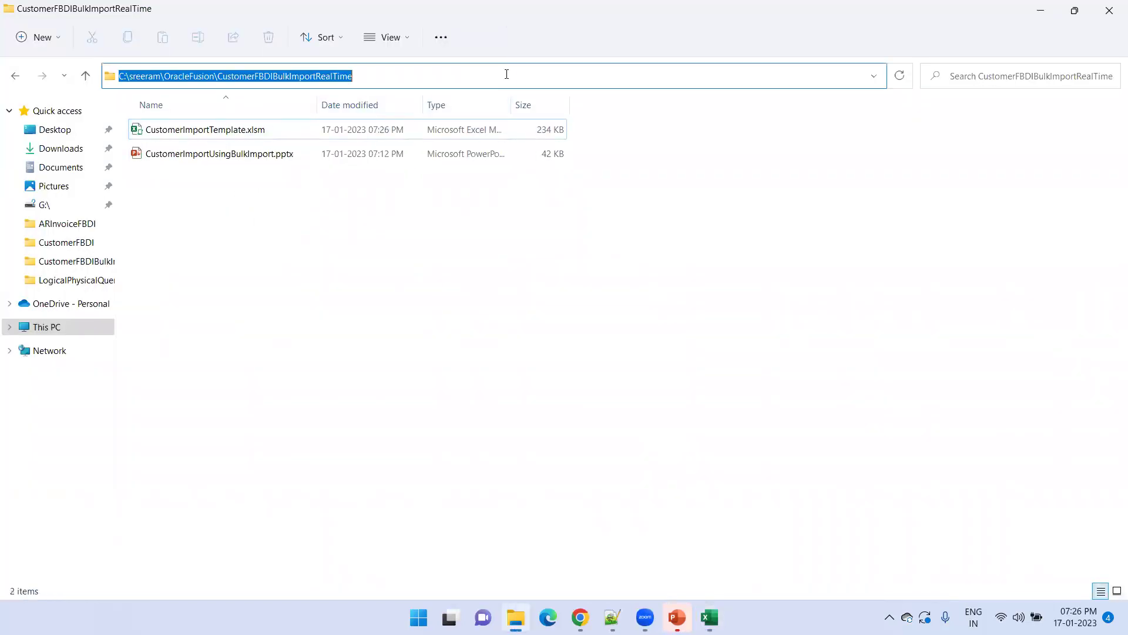
Step: Return to Excel and generate the CSV files, saving the ZIP as arcustomerimport.zip in the CustomerFBDIBulkImportRealTime folder
key("alt+Tab")
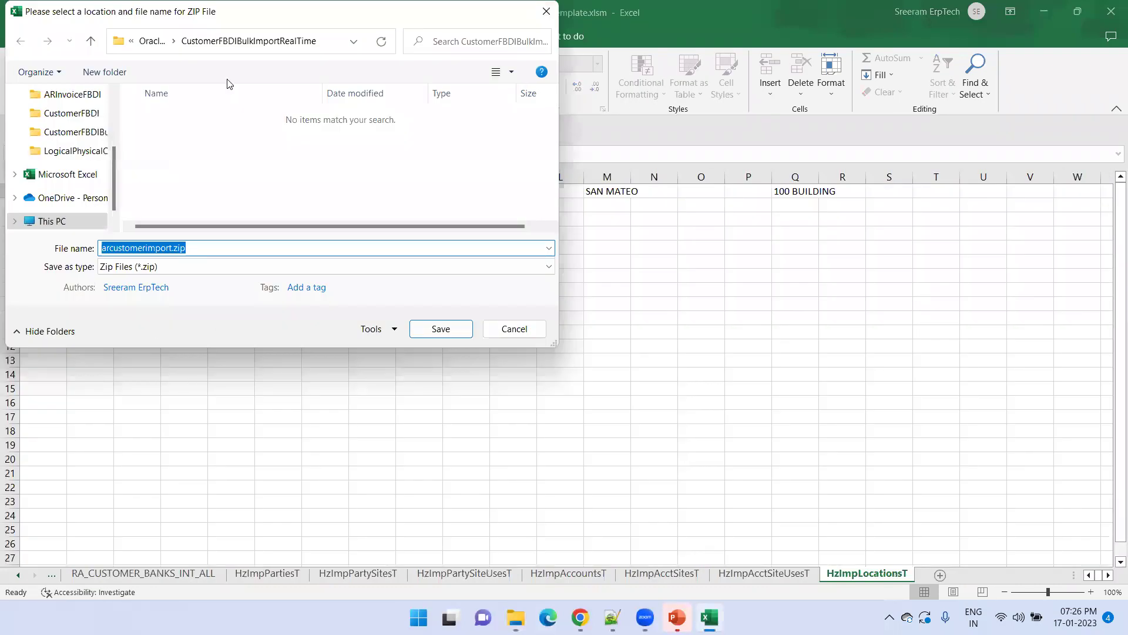
left_click(442, 328)
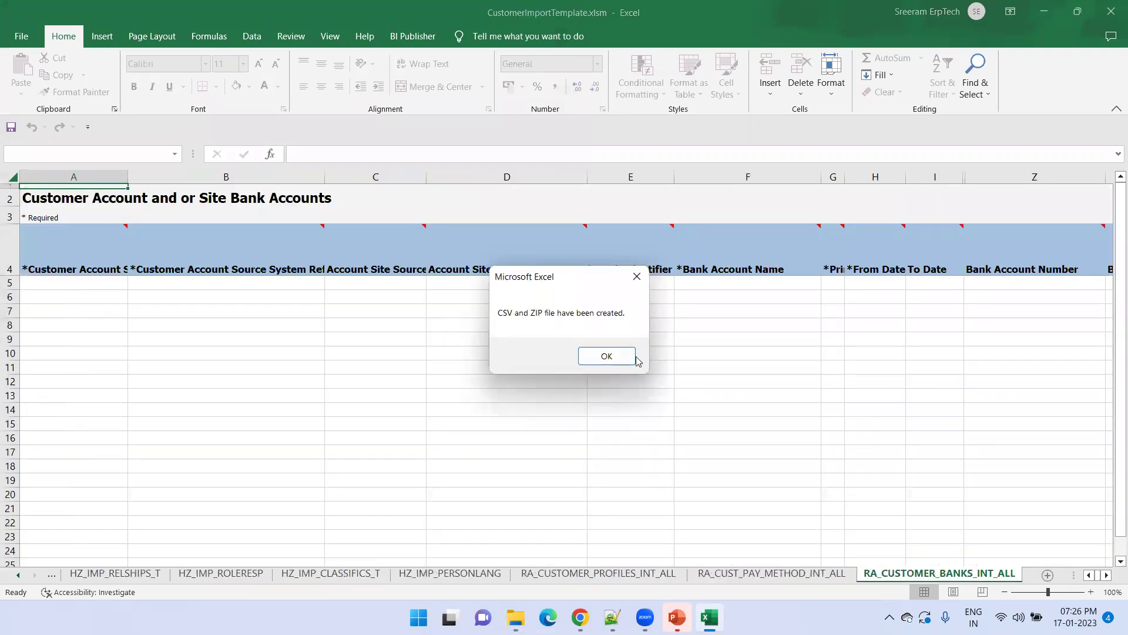
left_click(620, 357)
Step: Switch to File Explorer, inspect the CSV files inside arcustomerimport.zip, and return to its parent folder
key("alt+Tab")
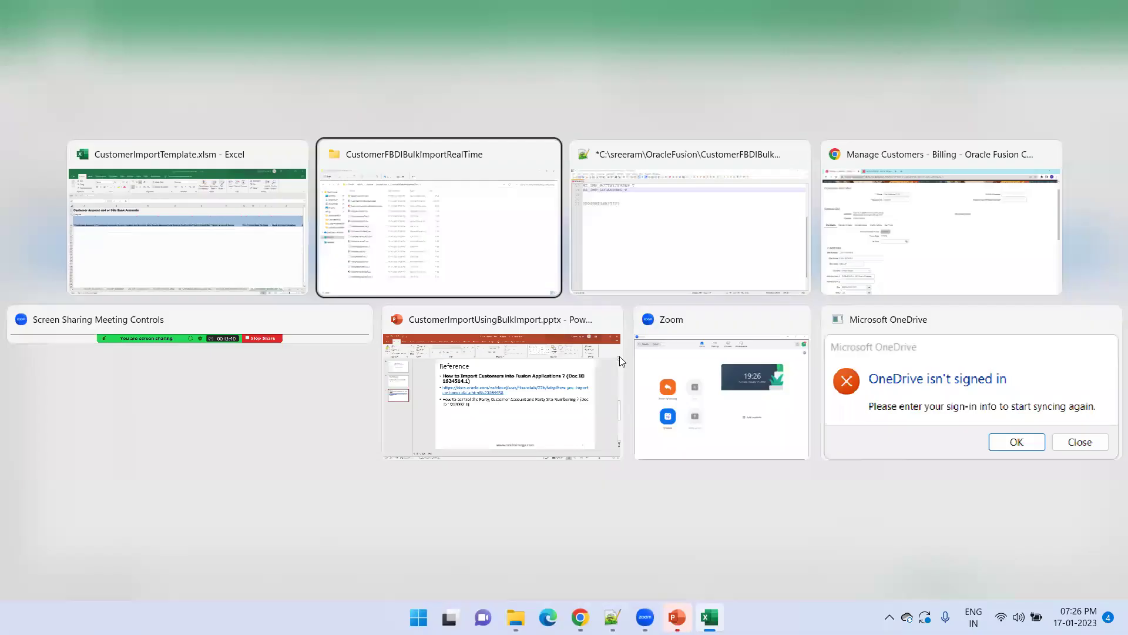
left_click(205, 135)
double_click(205, 136)
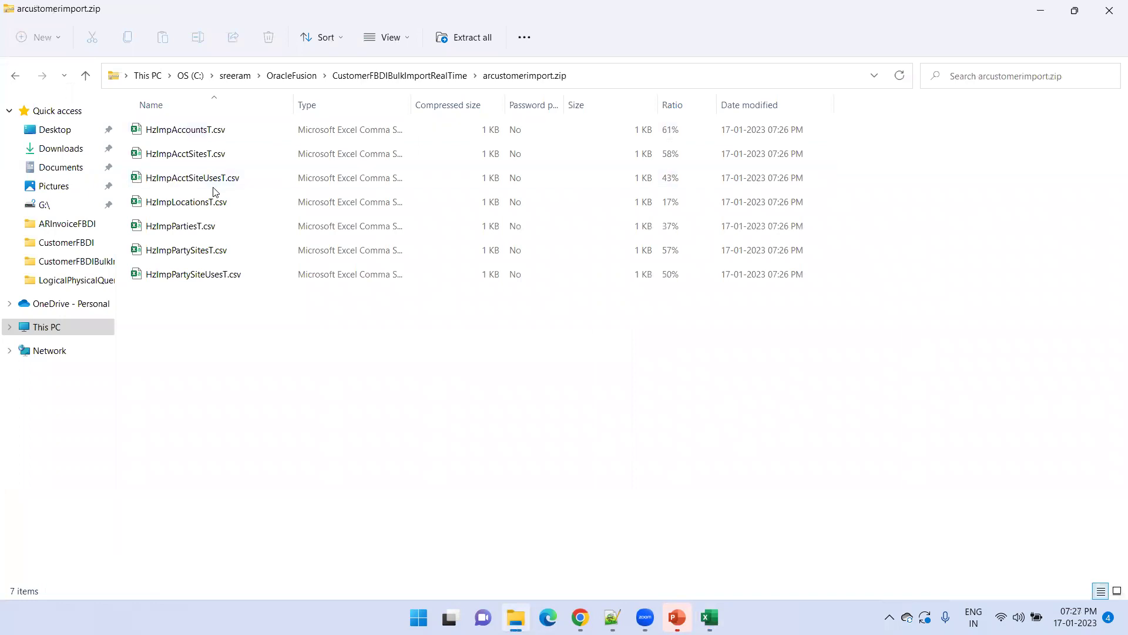
left_click(429, 77)
left_click(574, 87)
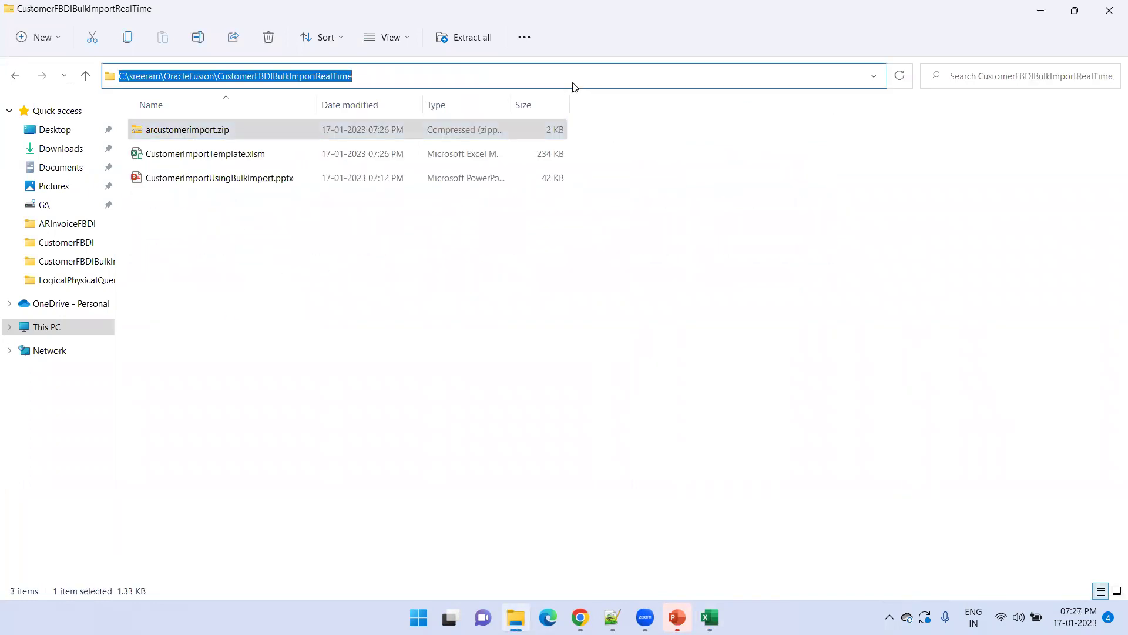
Step: Switch to Oracle Fusion in Chrome and open the Scheduled Processes page
left_click(581, 617)
scroll(83, 245, "up", 2)
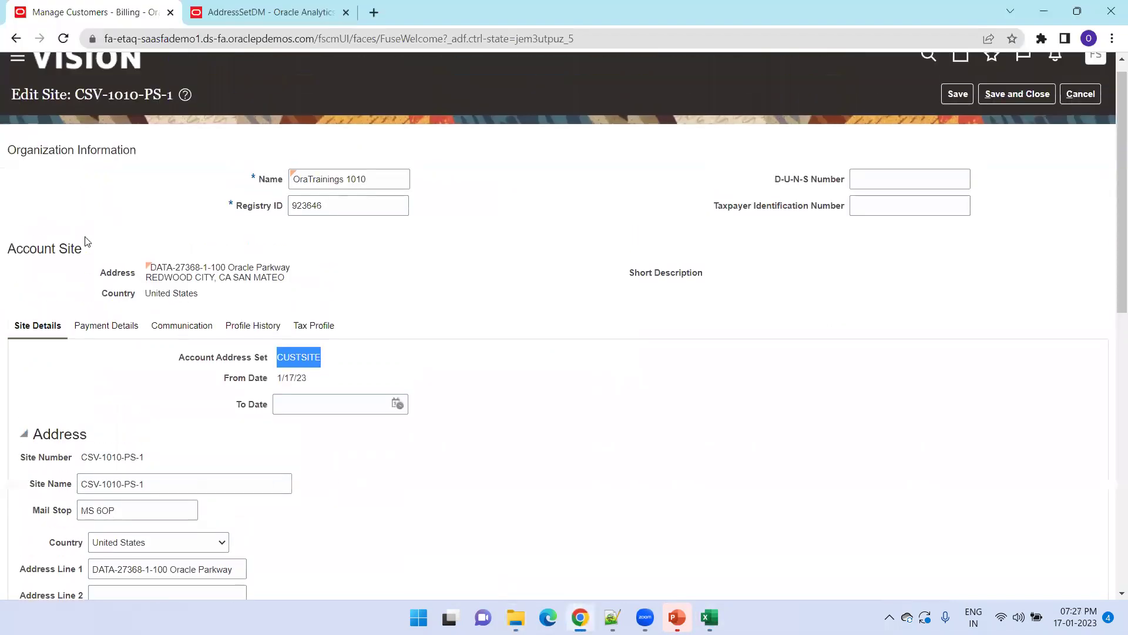
left_click(18, 77)
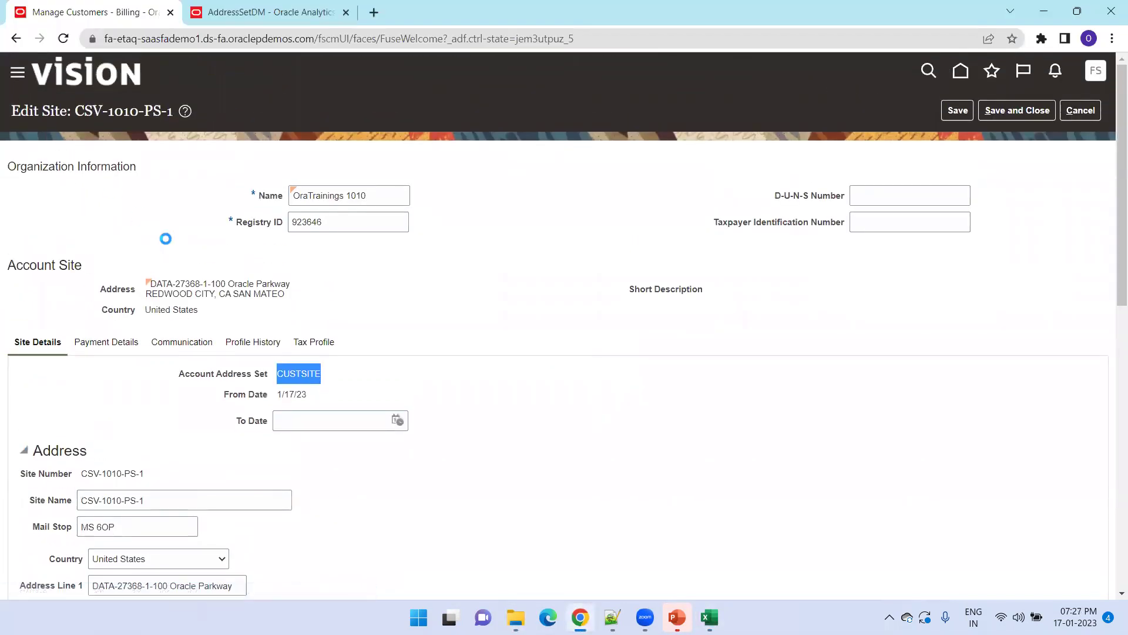
scroll(233, 383, "down", 7)
scroll(227, 382, "down", 5)
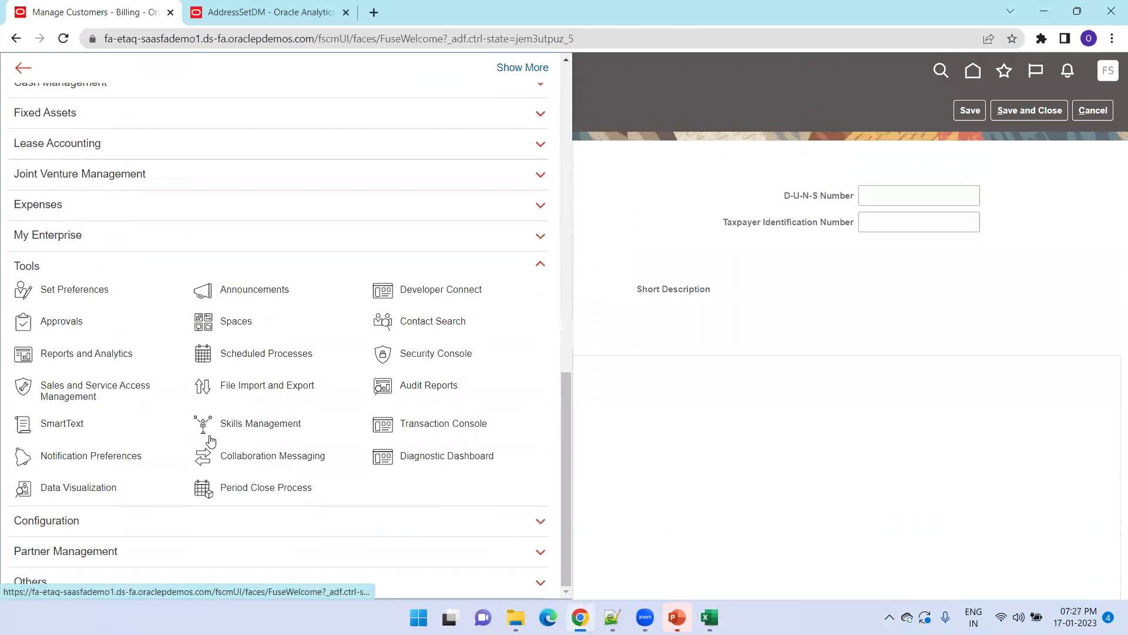
left_click(251, 359)
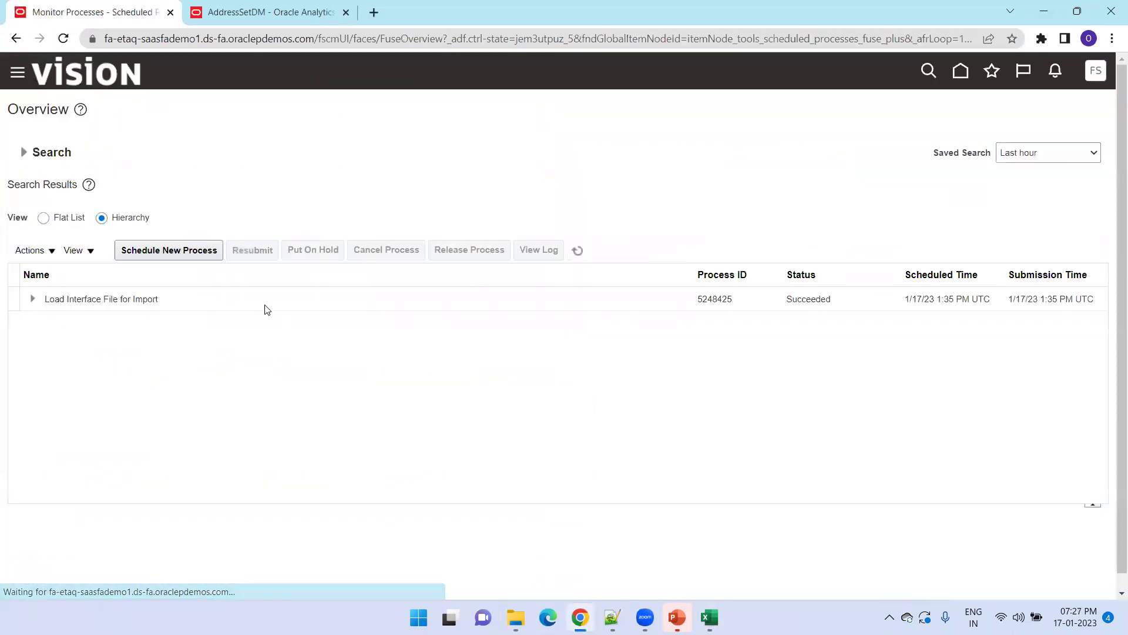
Step: Schedule a new process using the job Load Interface File for Import, found by searching "Load In%"
left_click(191, 257)
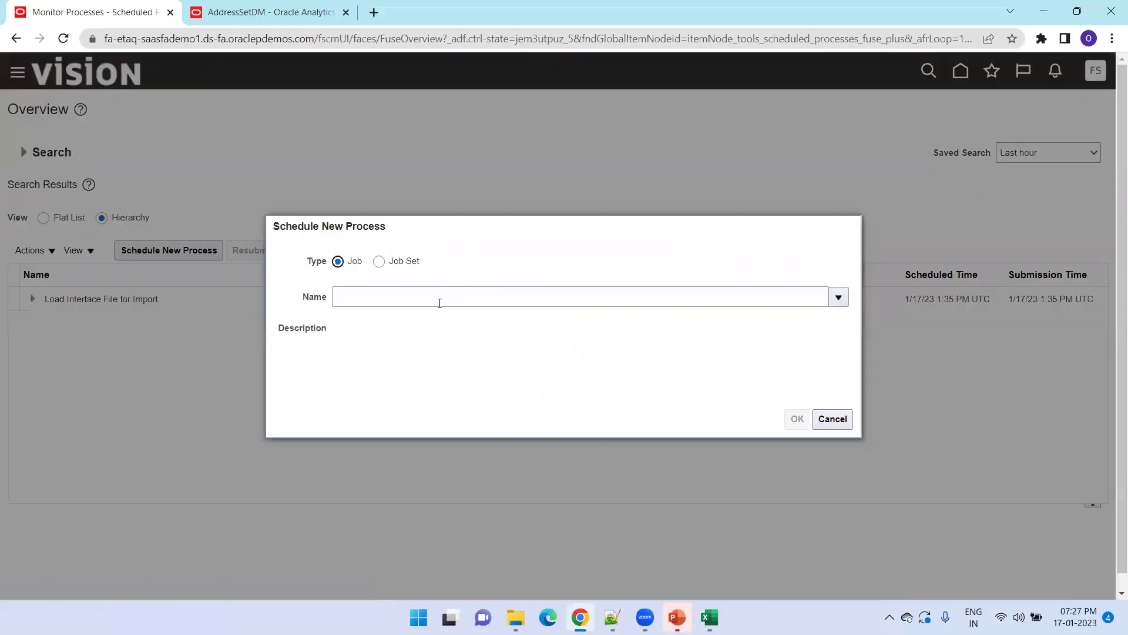
left_click(440, 302)
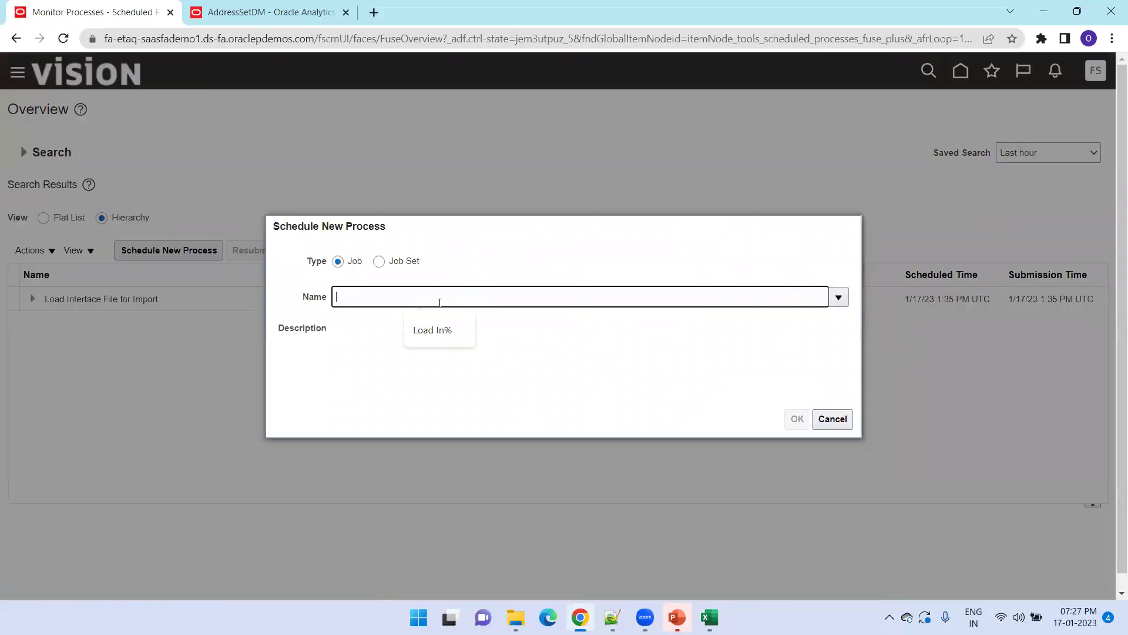
type("Load In%")
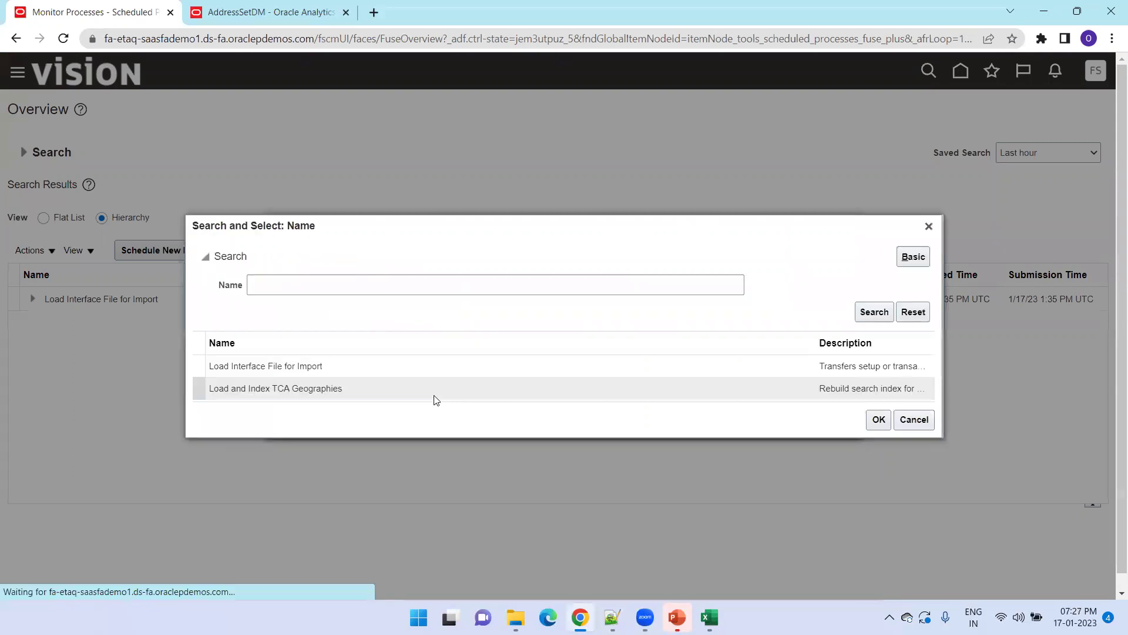
left_click(252, 365)
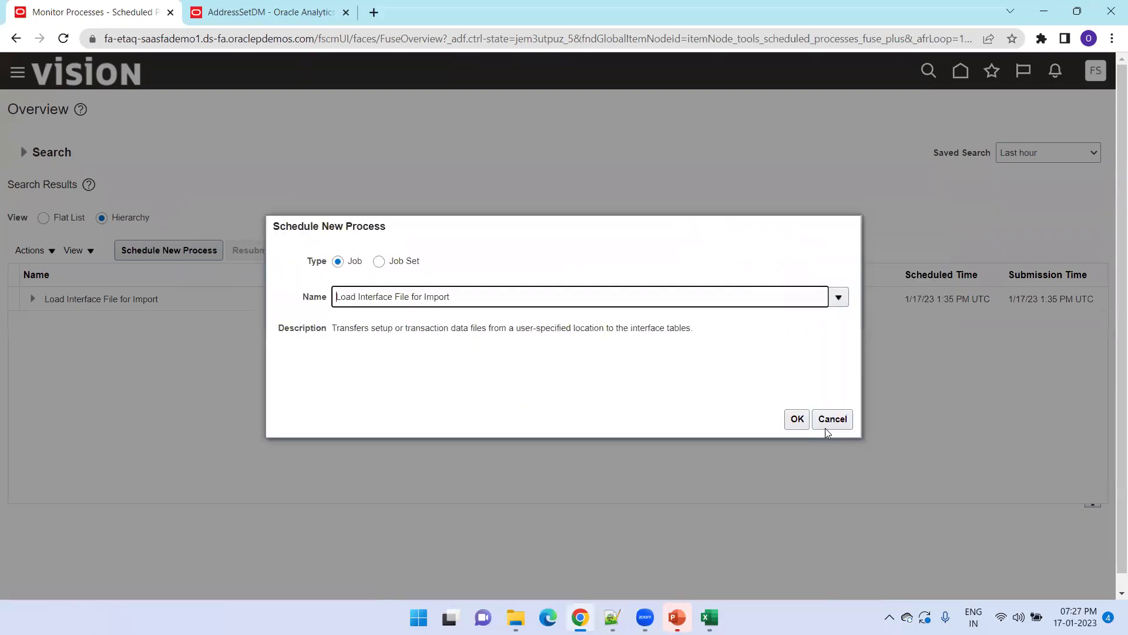
left_click(796, 419)
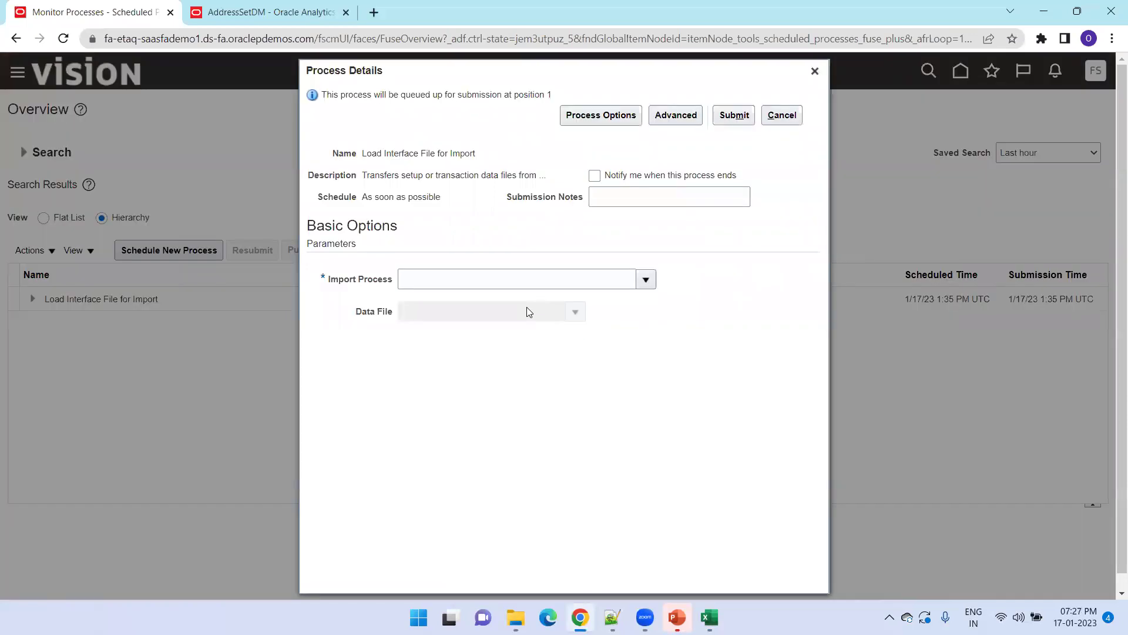
Step: Search import processes for "Import Trading%" and set the Import Process to Import Trading Community Data in Bulk
left_click(504, 277)
type("Import Trading%")
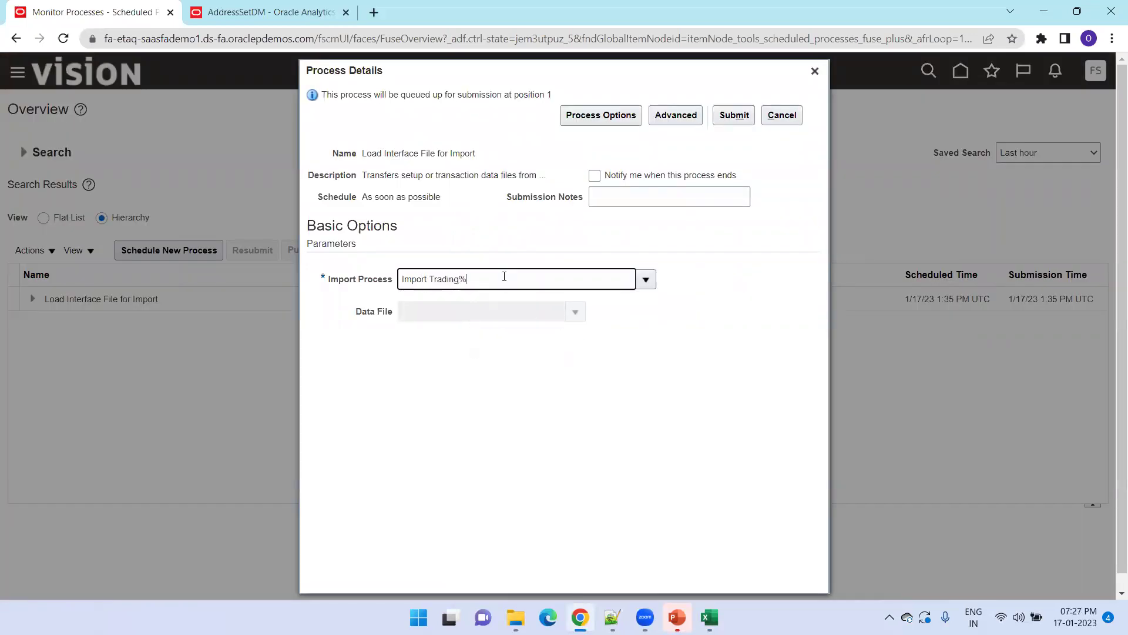
left_click(646, 279)
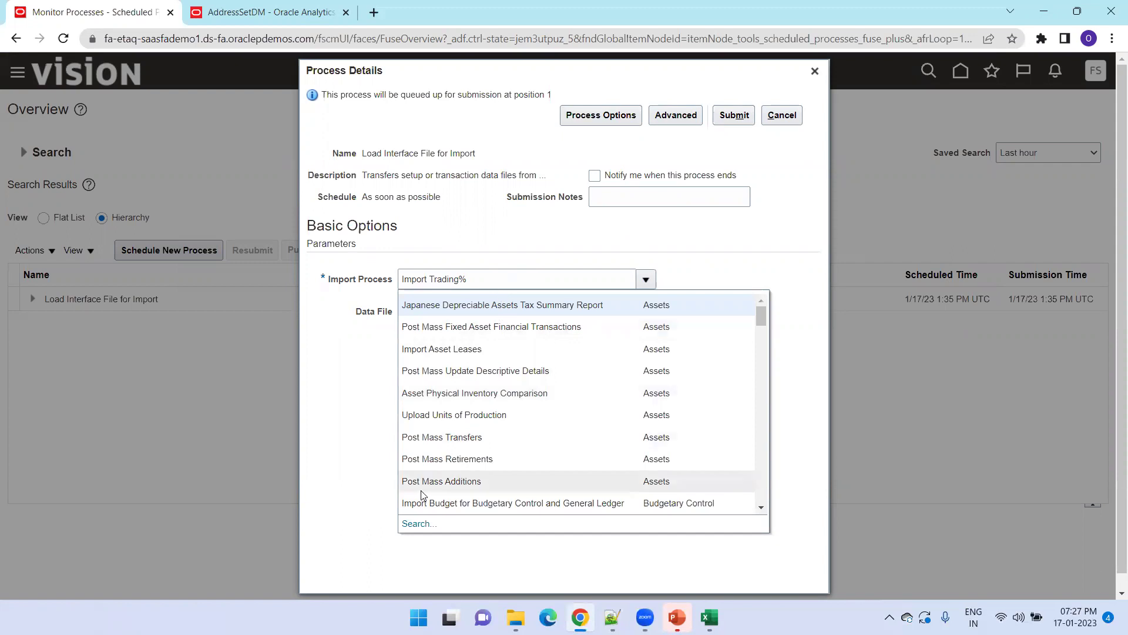
left_click(417, 523)
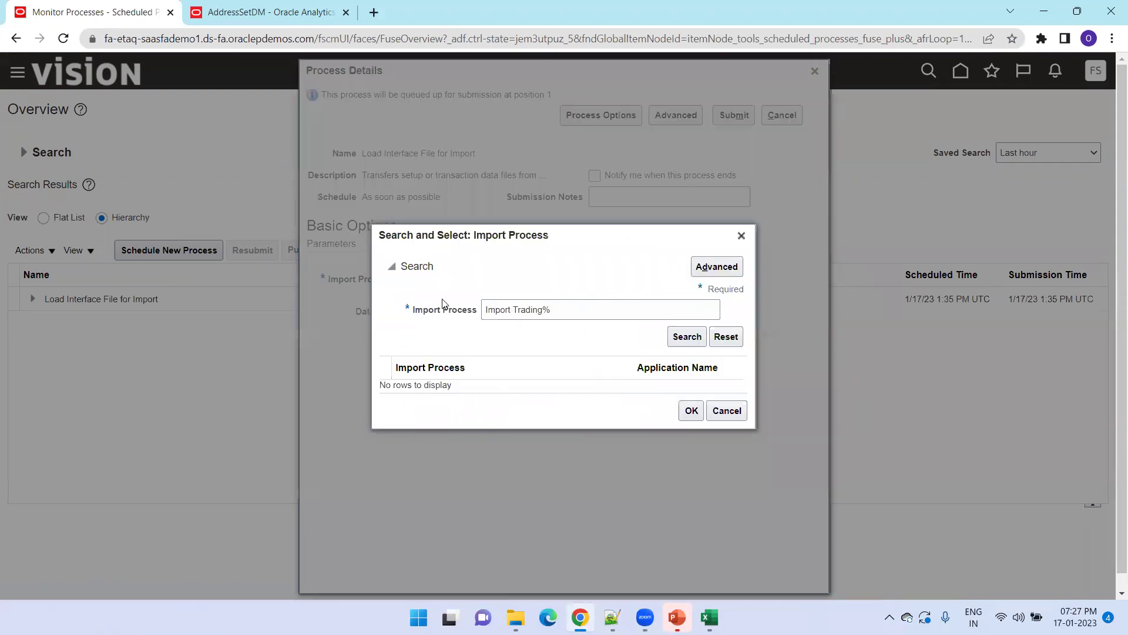
left_click(680, 336)
left_click(652, 385)
left_click(690, 417)
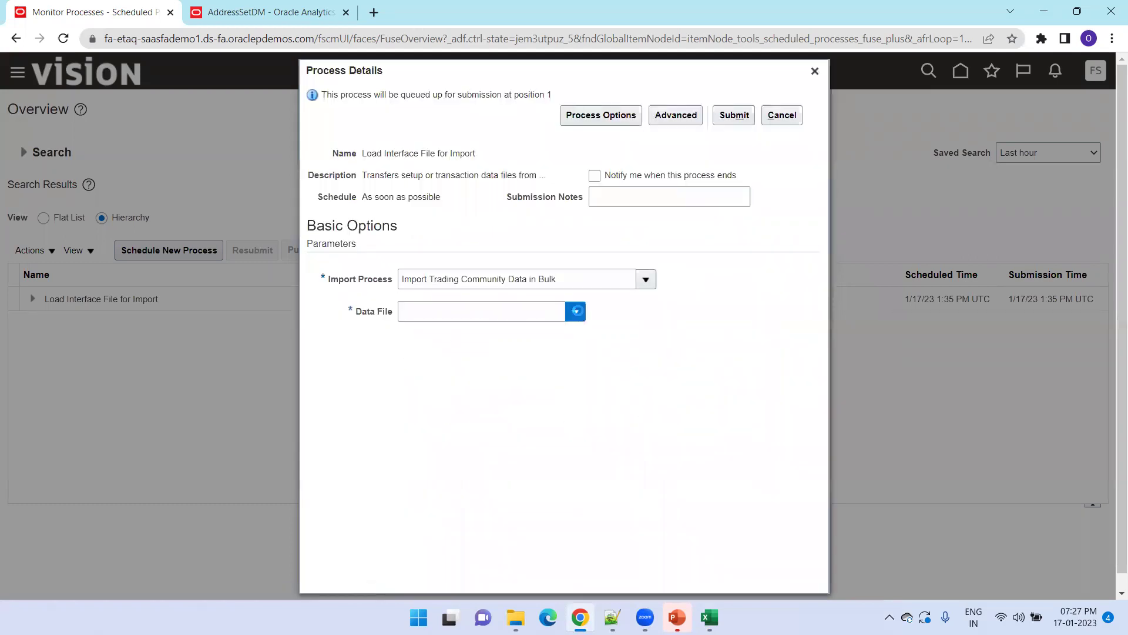
Step: Upload arcustomerimport.zip as the data file and submit the Load Interface File for Import process
left_click(576, 311)
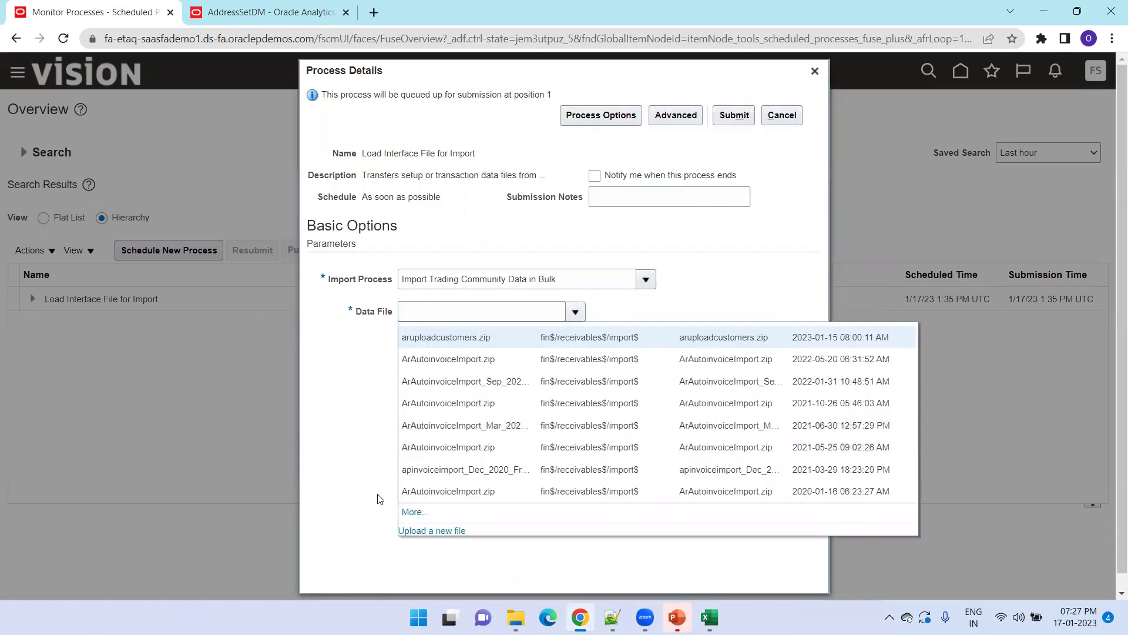
left_click(412, 530)
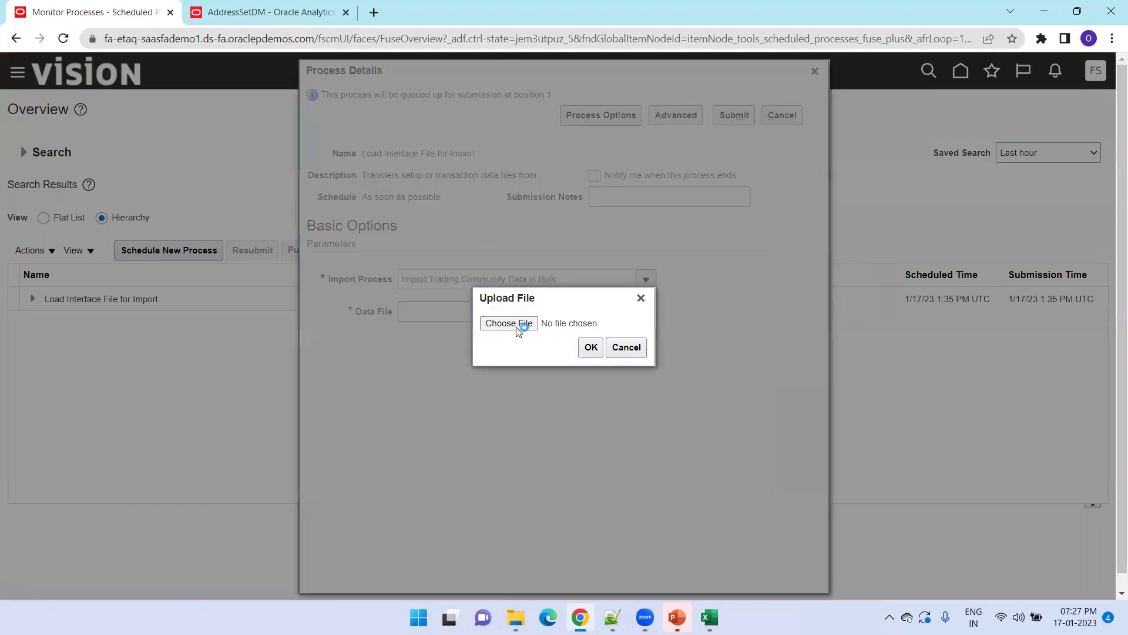
left_click(517, 324)
double_click(262, 120)
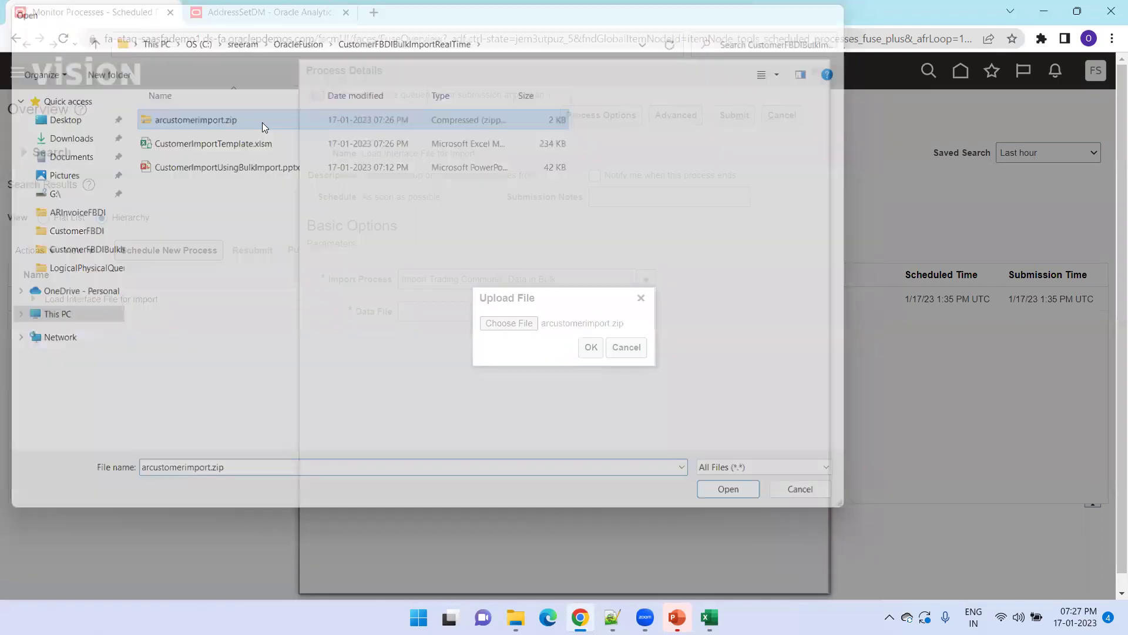
left_click(588, 351)
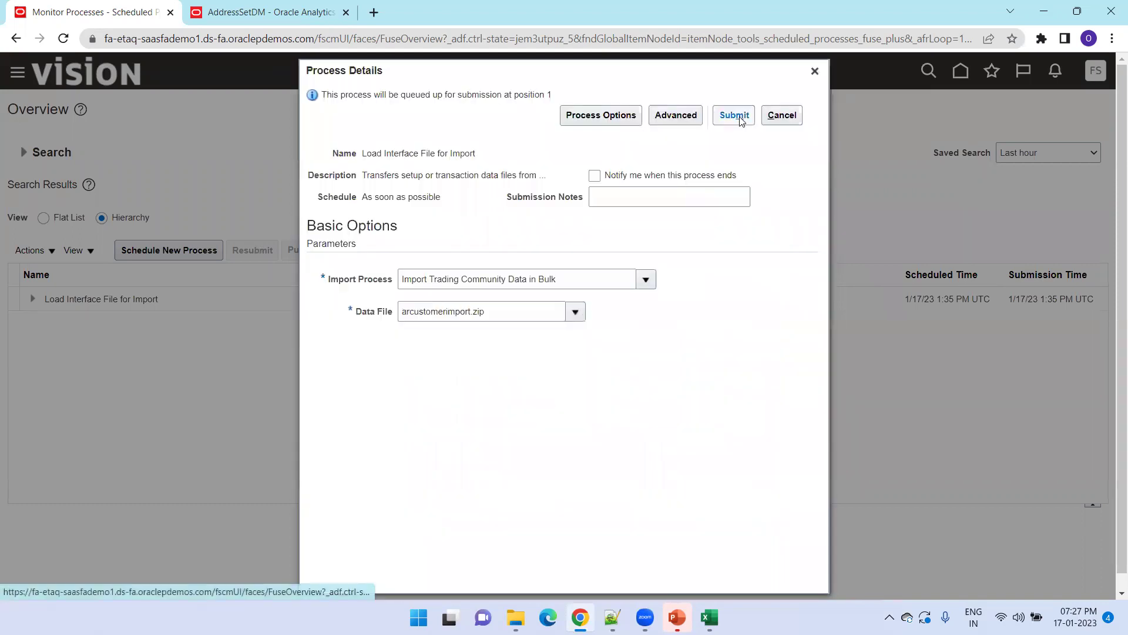
left_click(735, 115)
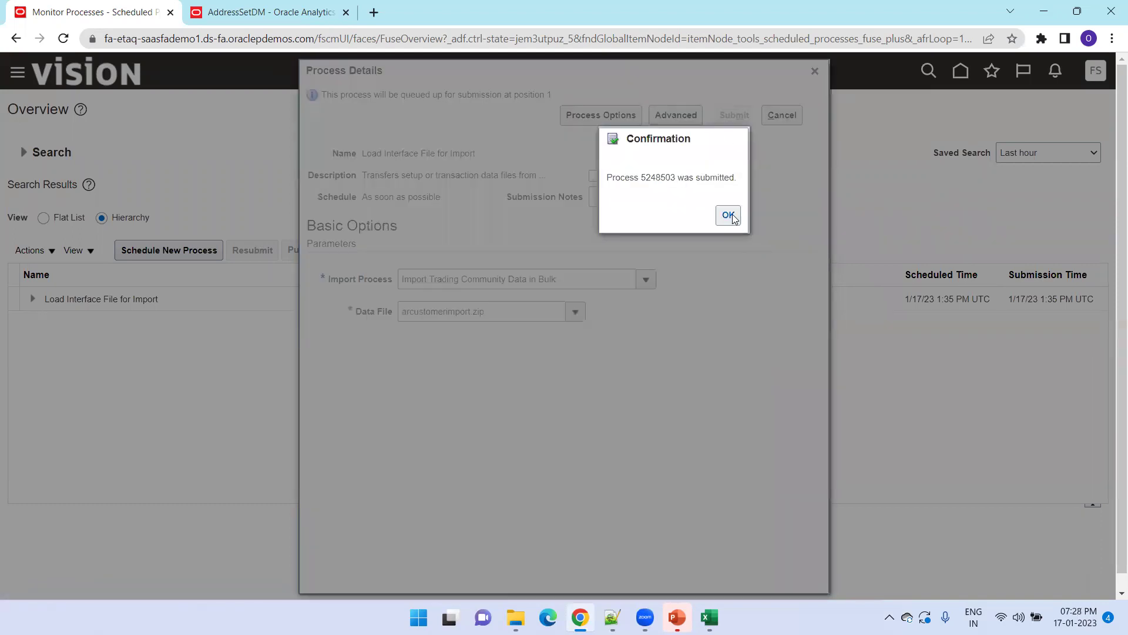
left_click(728, 215)
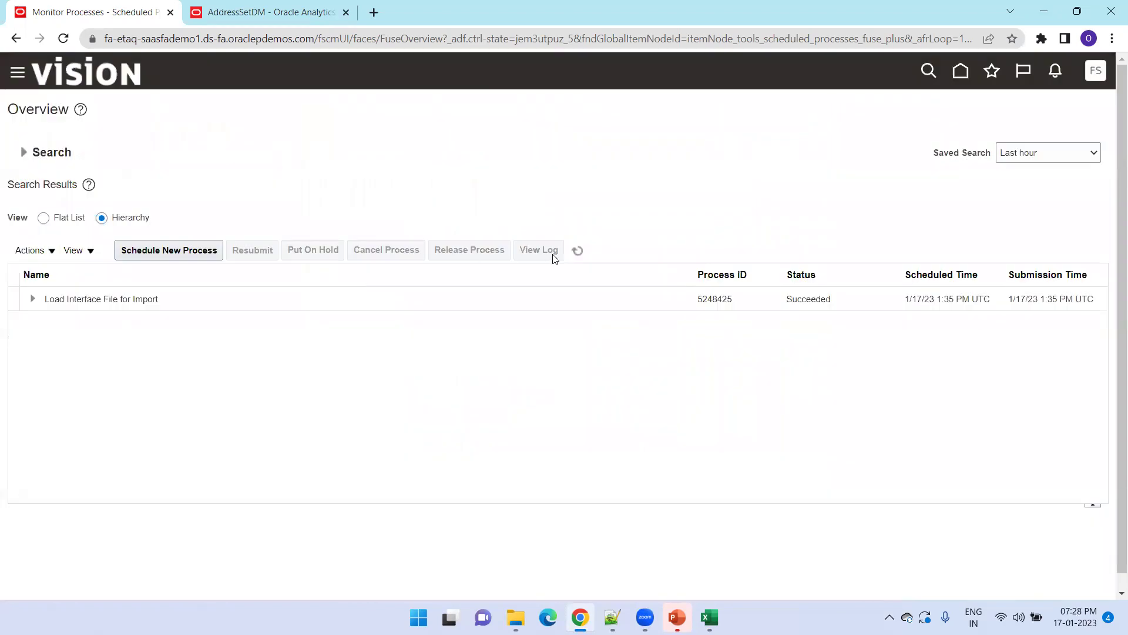
Step: Refresh the process list and check the status of the submitted load process and its child processes
left_click(575, 252)
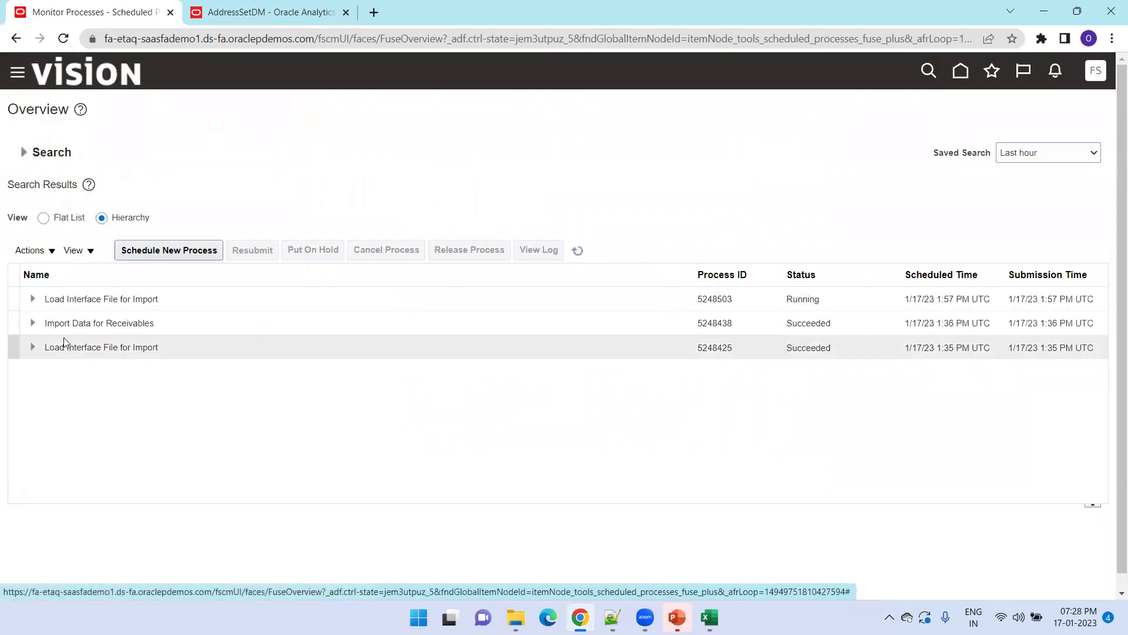
left_click_drag(694, 274, 553, 277)
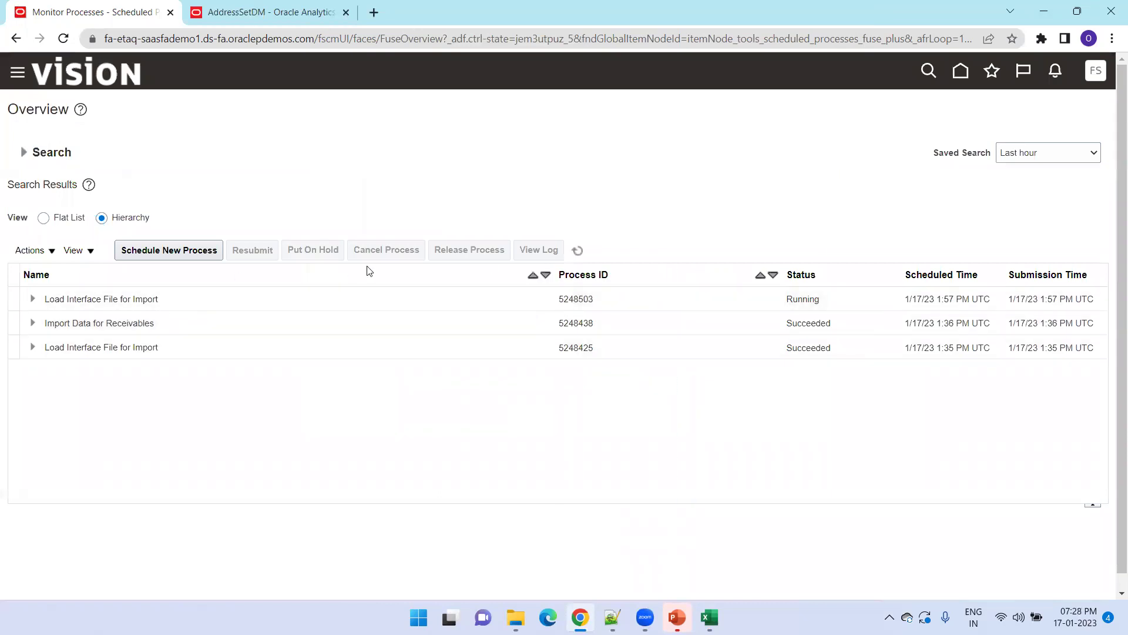
left_click(577, 251)
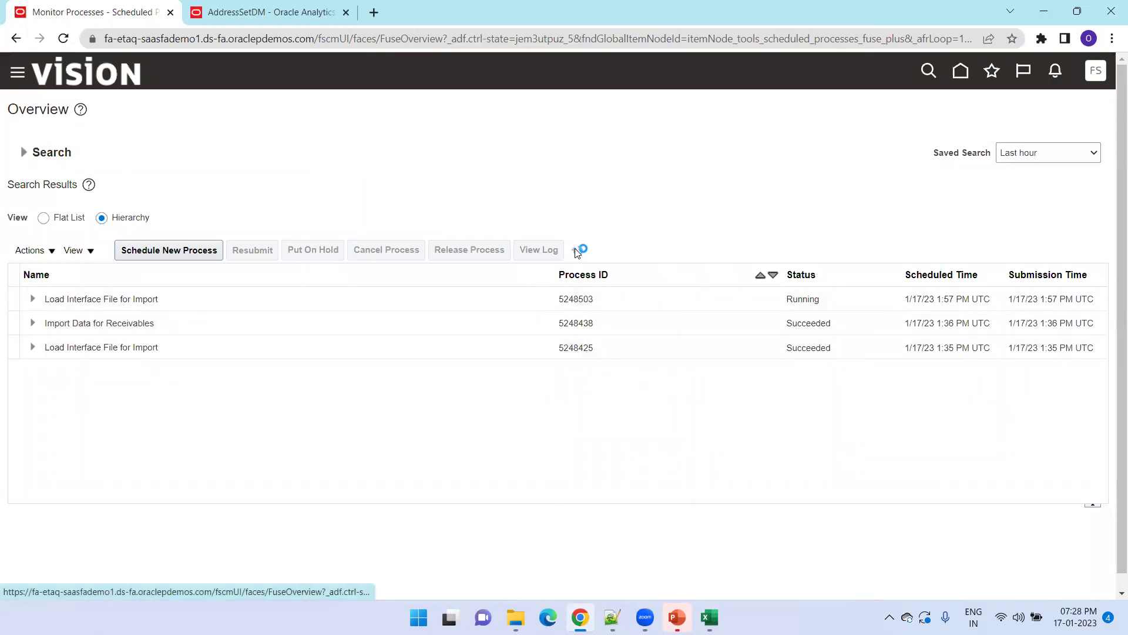
left_click(32, 301)
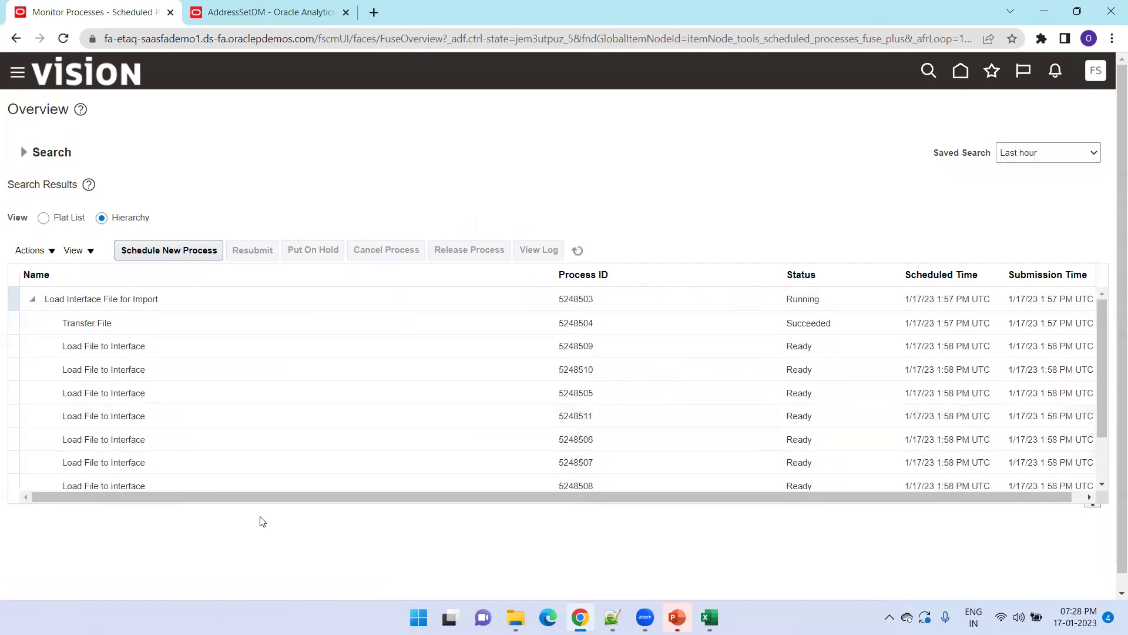
left_click_drag(259, 504, 259, 562)
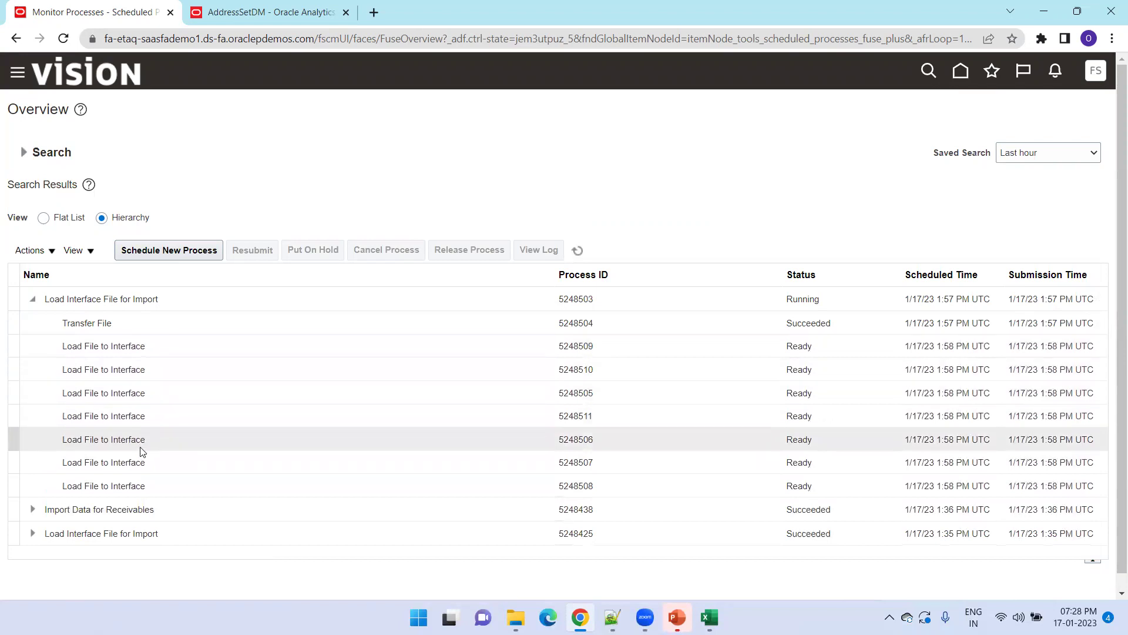
left_click(575, 244)
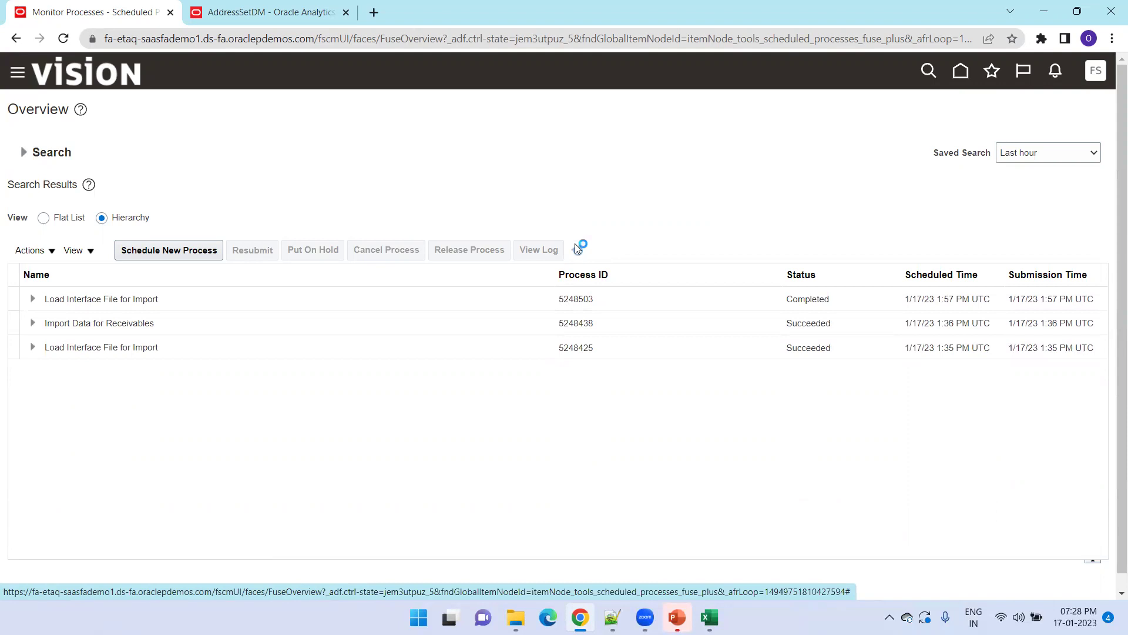
left_click(576, 249)
left_click(18, 73)
scroll(338, 277, "down", 6)
scroll(215, 335, "down", 3)
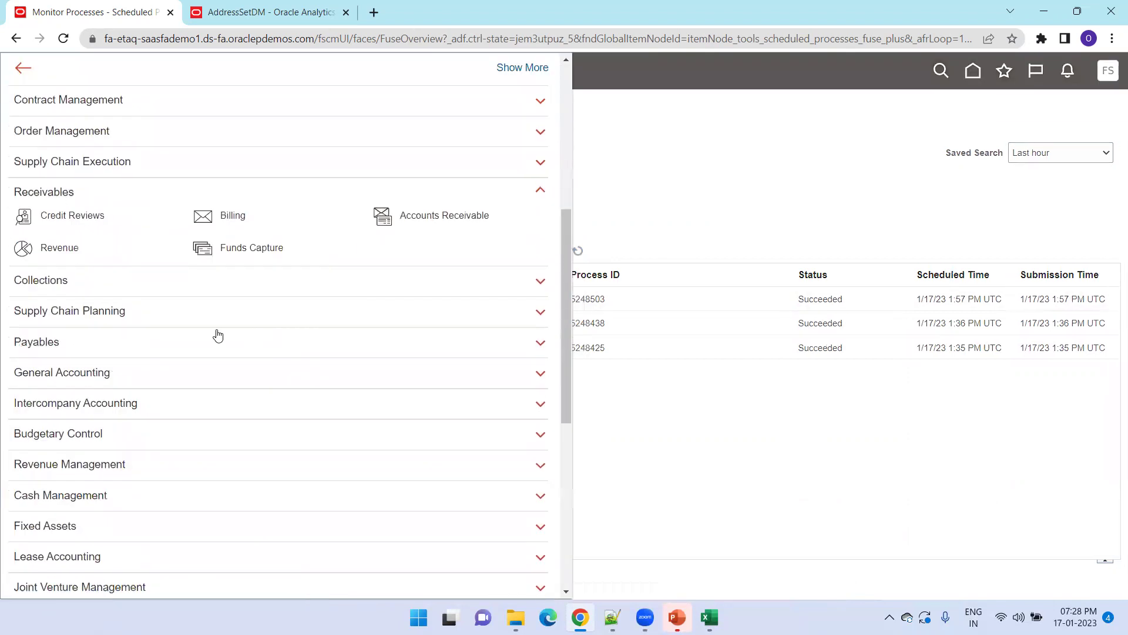
scroll(205, 335, "down", 1)
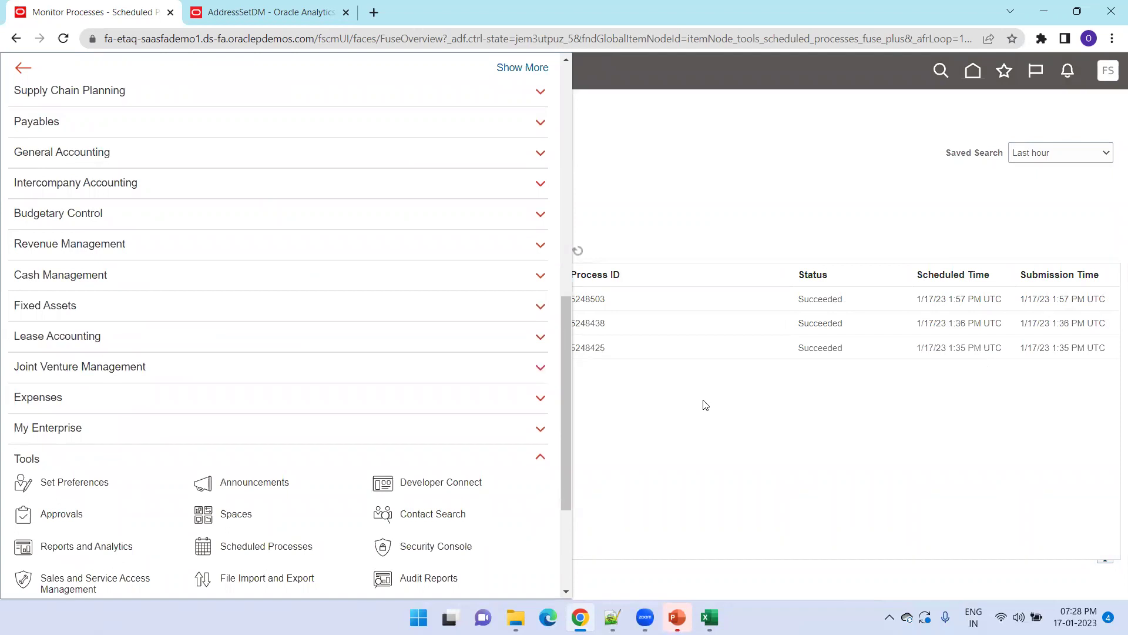
Step: Switch to PowerPoint and review the import step list on the Steps to Perform Import slide, returning to the browser when finished
left_click(675, 605)
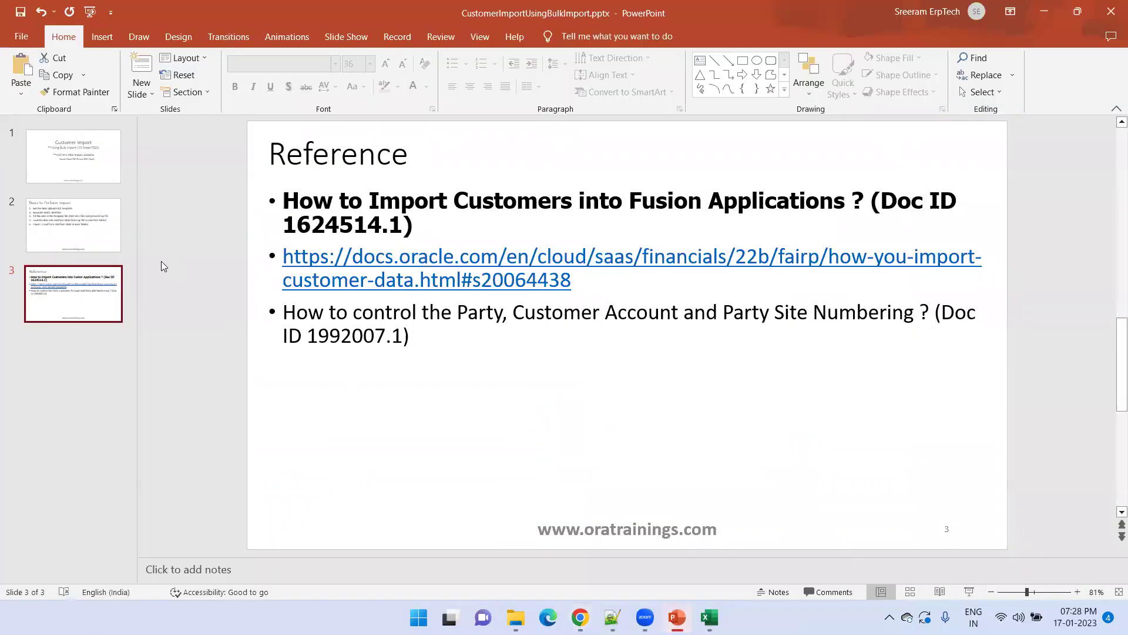
left_click(74, 225)
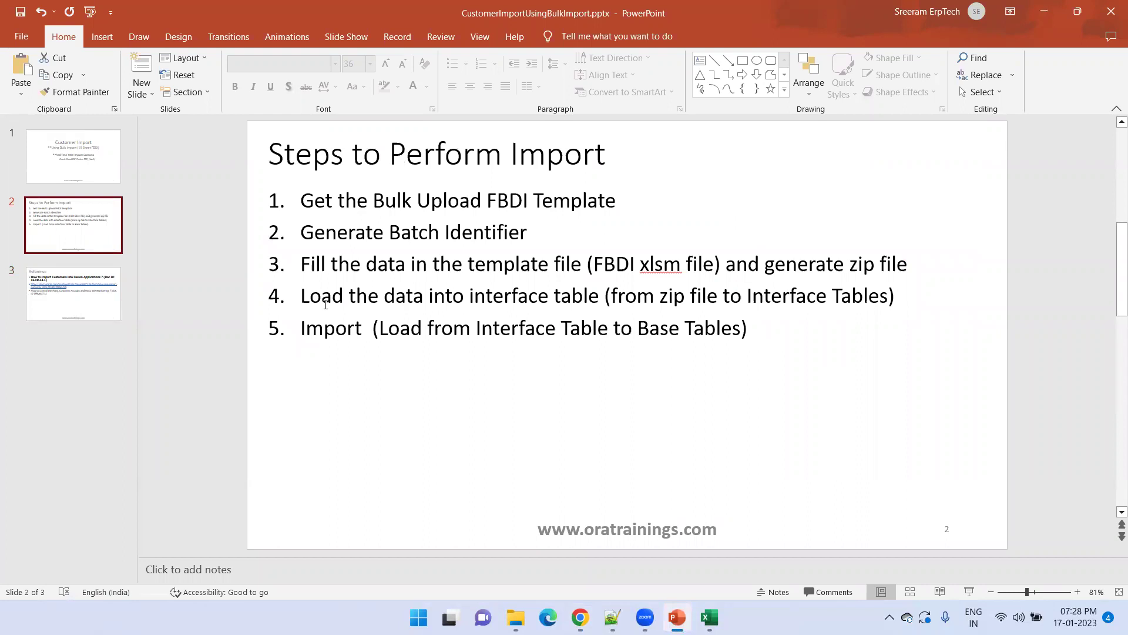
left_click(358, 306)
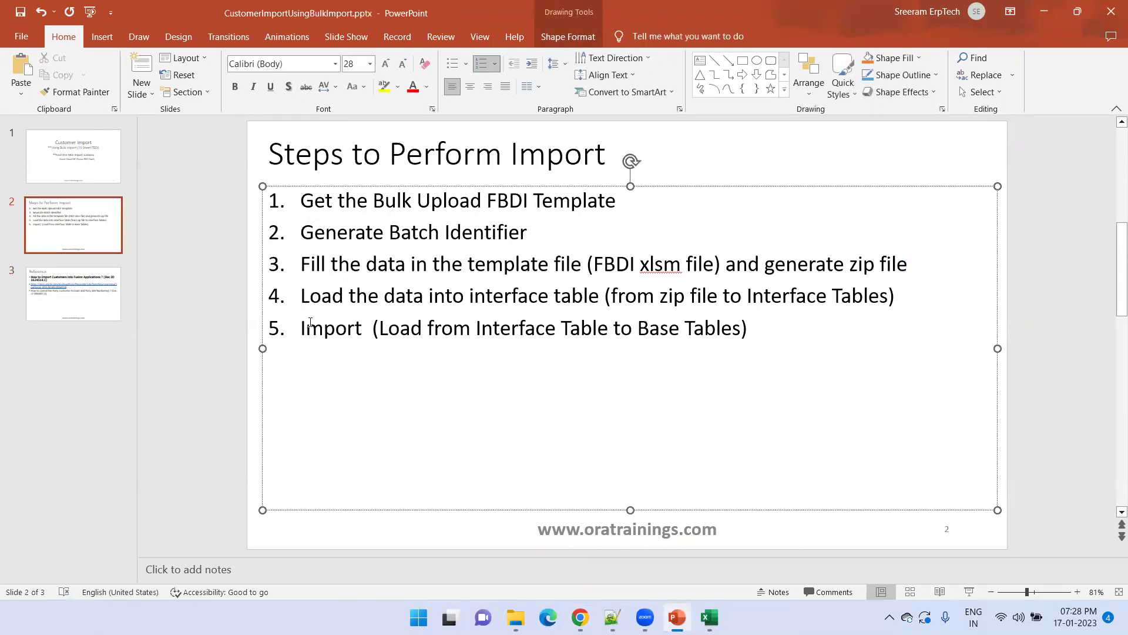
key("alt+Tab")
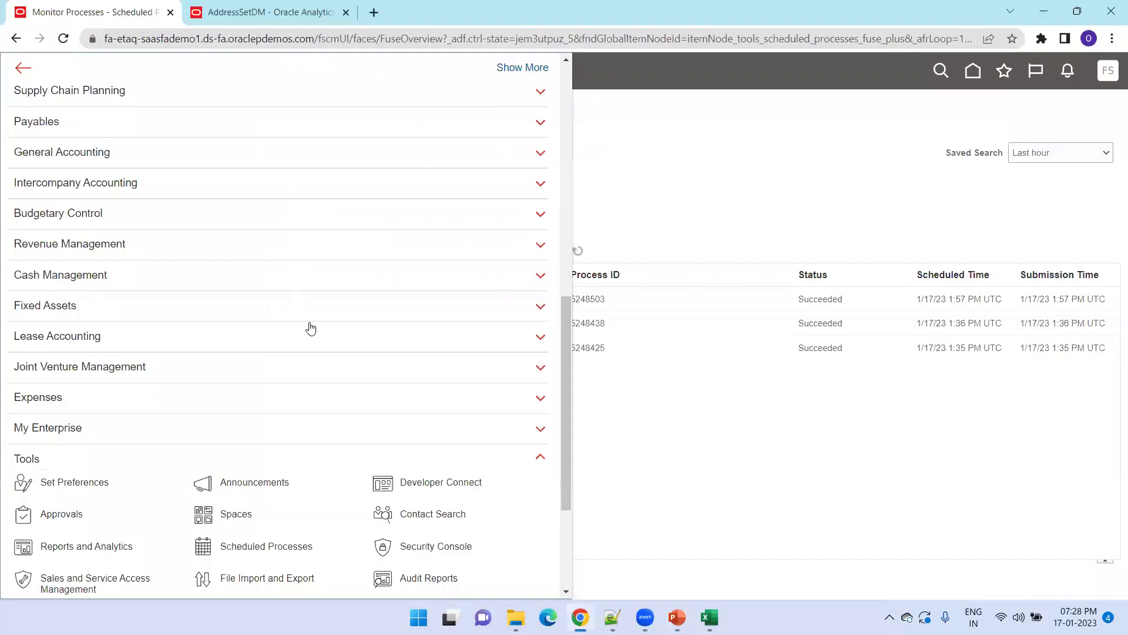
Step: Open the Receivables Billing work area and go to its Manage Data Import task for customers
scroll(250, 437, "down", 2)
scroll(250, 437, "down", 2)
scroll(247, 440, "up", 8)
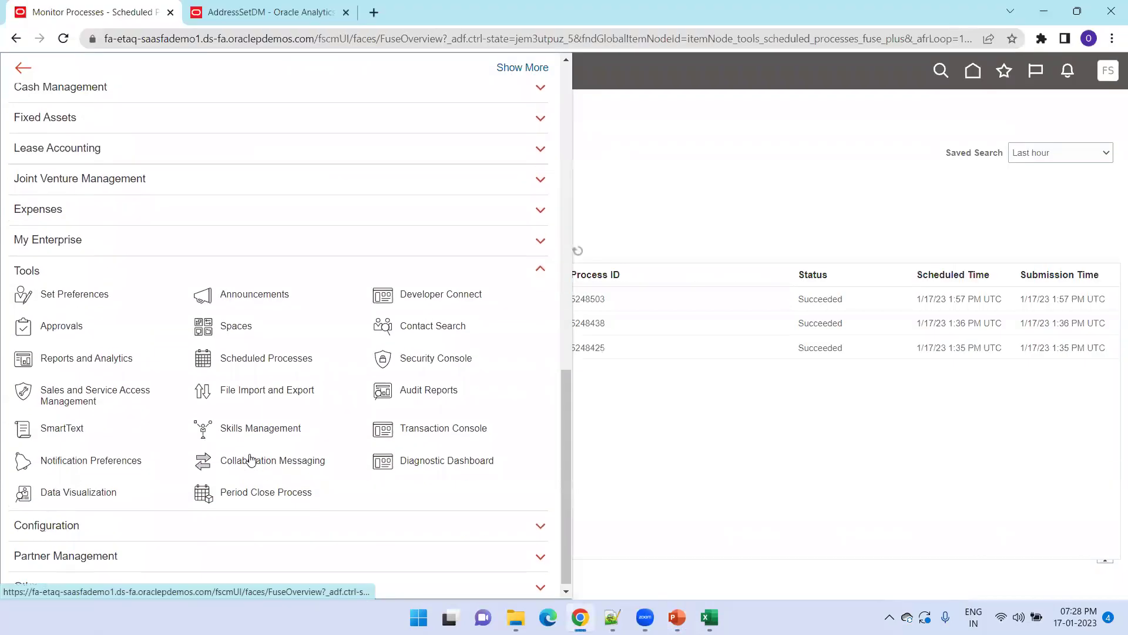
left_click(222, 248)
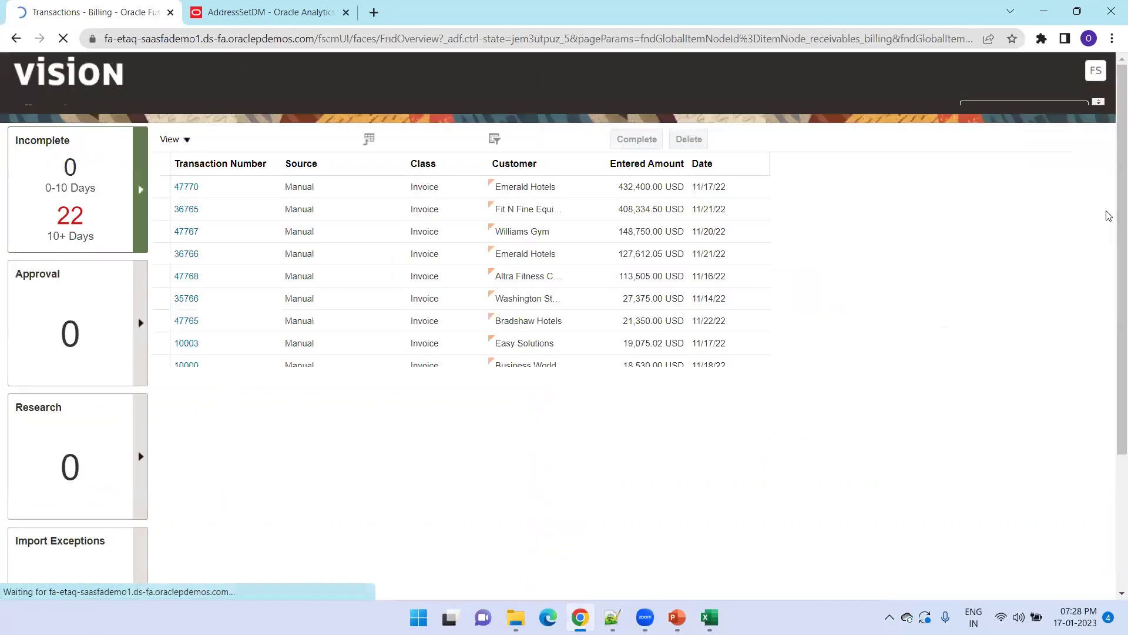
left_click(1099, 225)
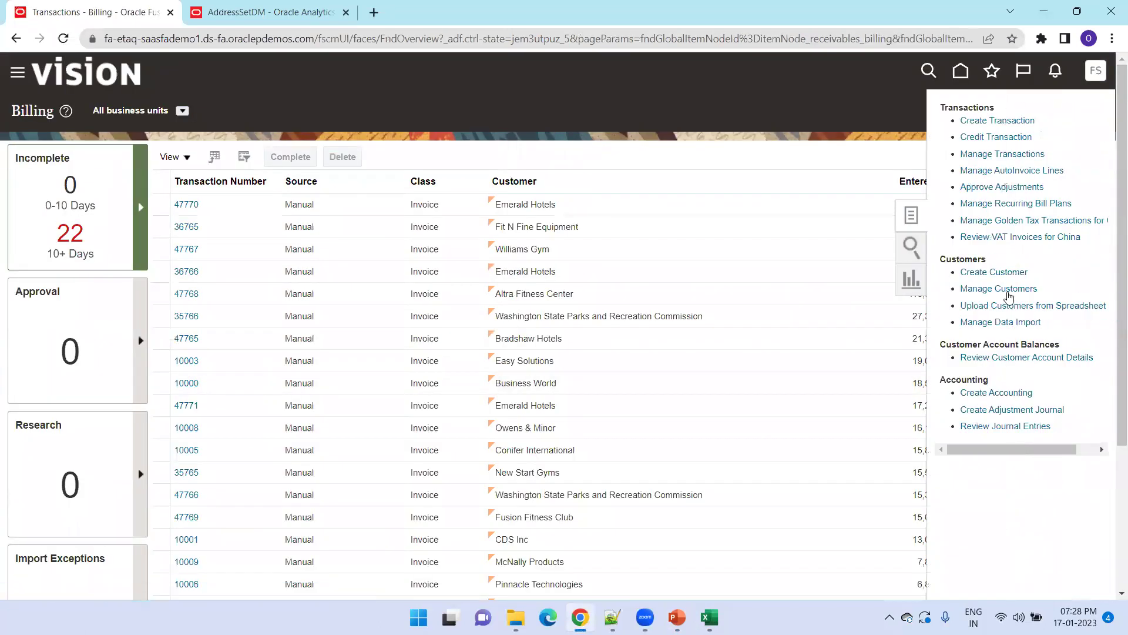
left_click(993, 321)
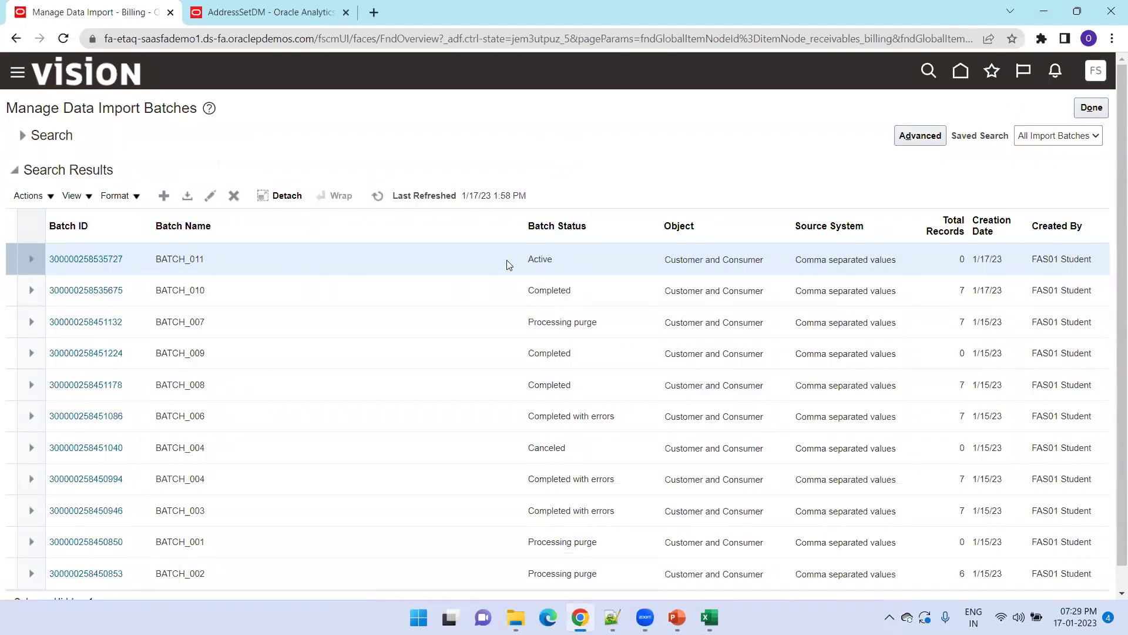
Step: Define the import for BATCH_011, proceed through the batch and registry deduplication stages to Import to Registry, and submit it
left_click(30, 200)
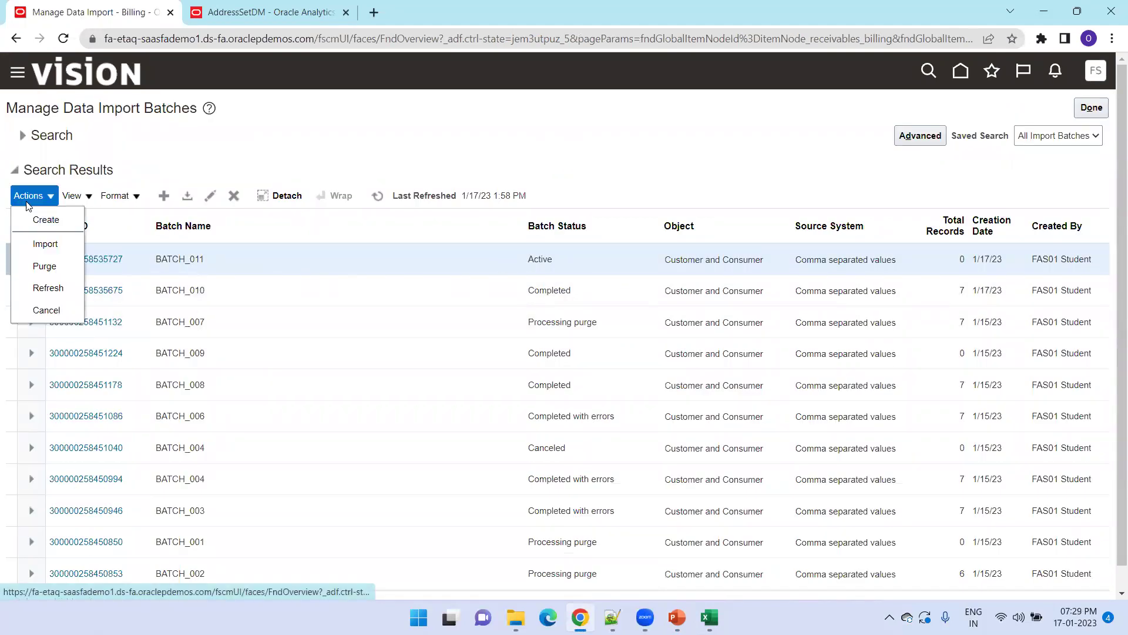
left_click(49, 243)
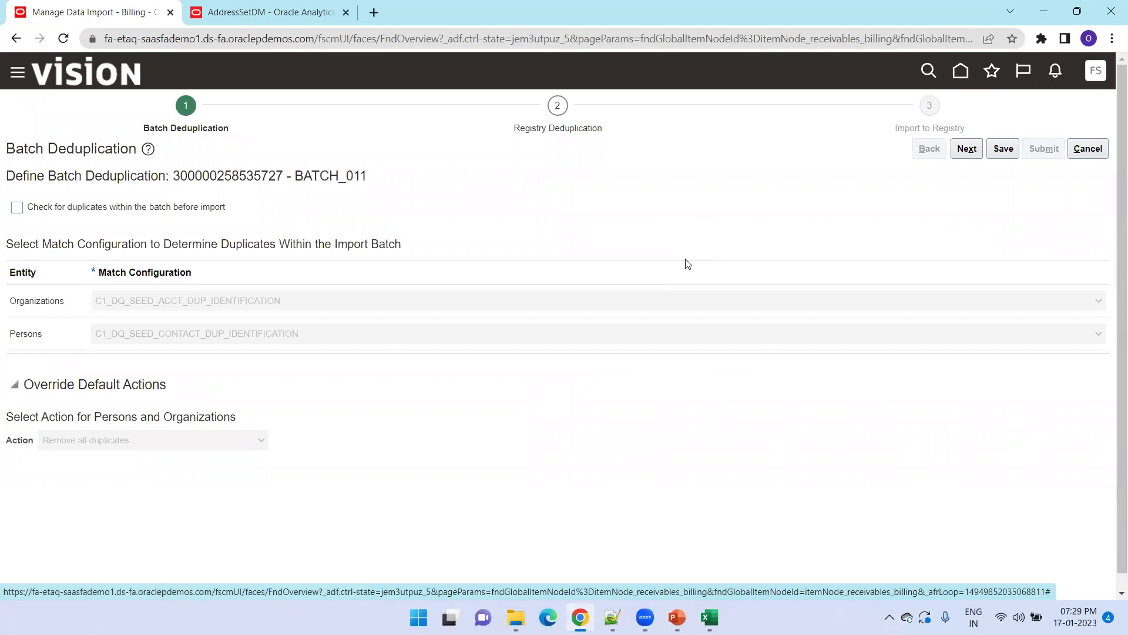
double_click(221, 176)
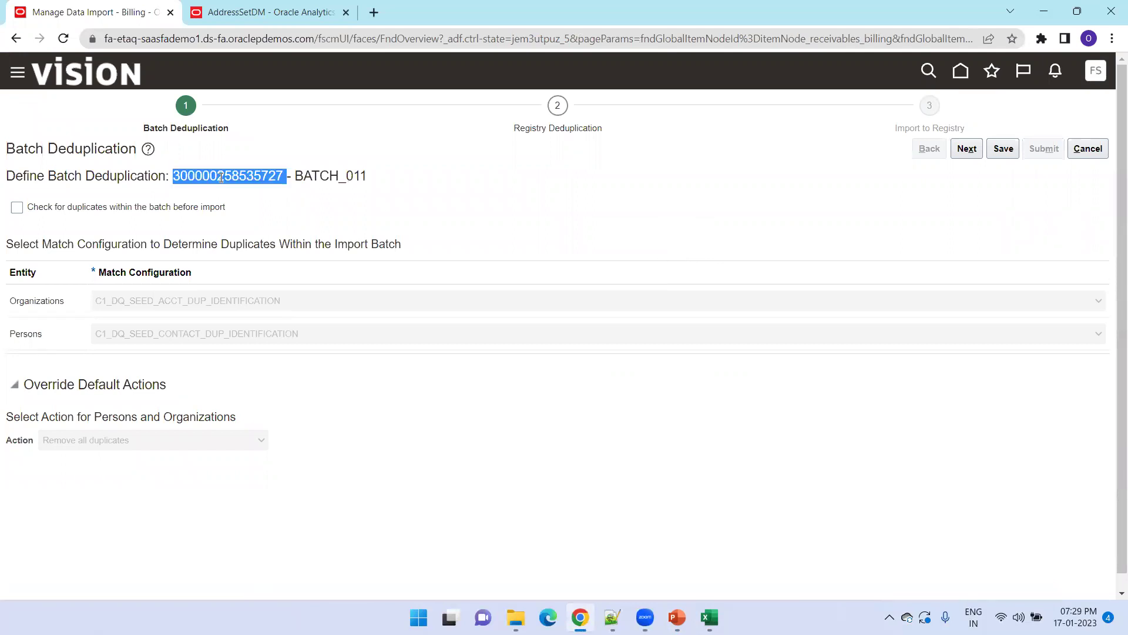
left_click(964, 156)
left_click(965, 154)
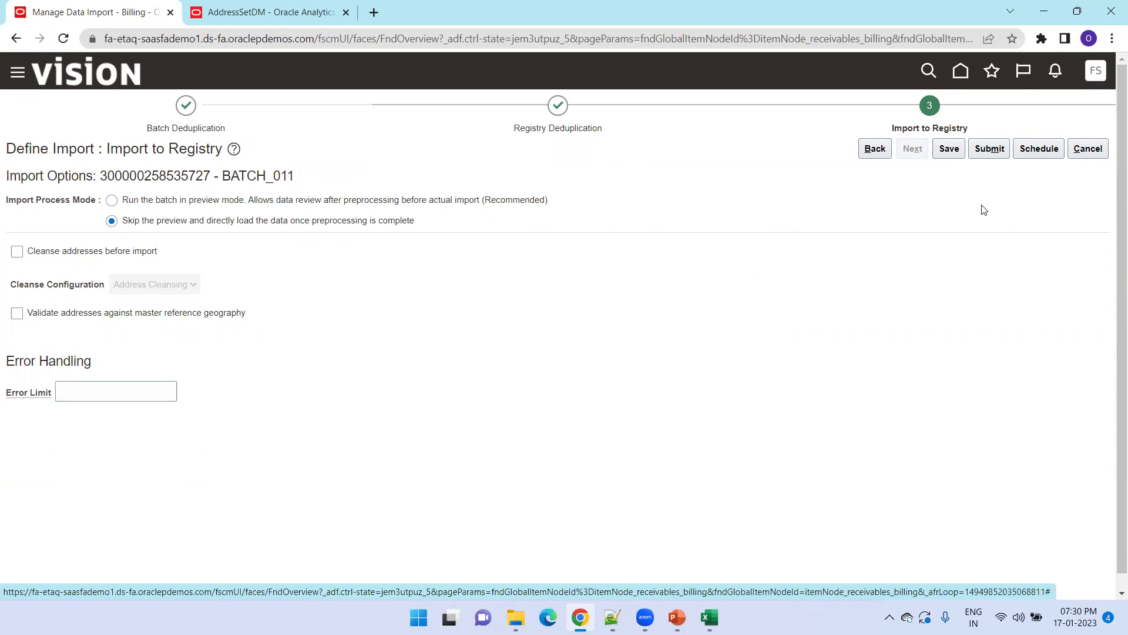
left_click(989, 150)
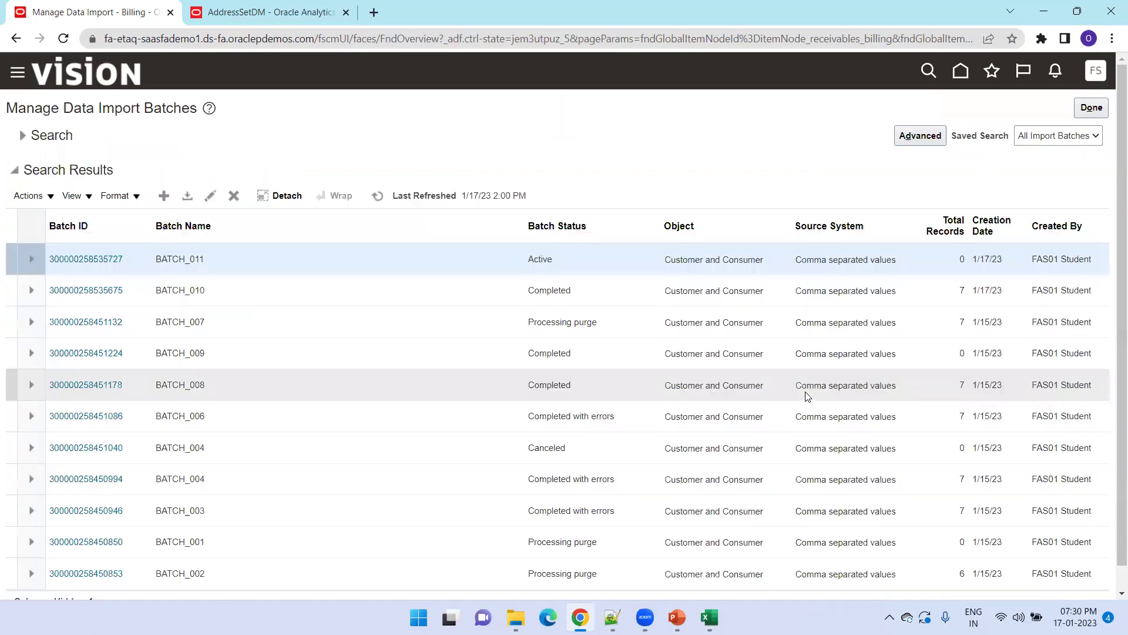
Step: Refresh the data import batch list repeatedly to check the status of BATCH_011
left_click(377, 196)
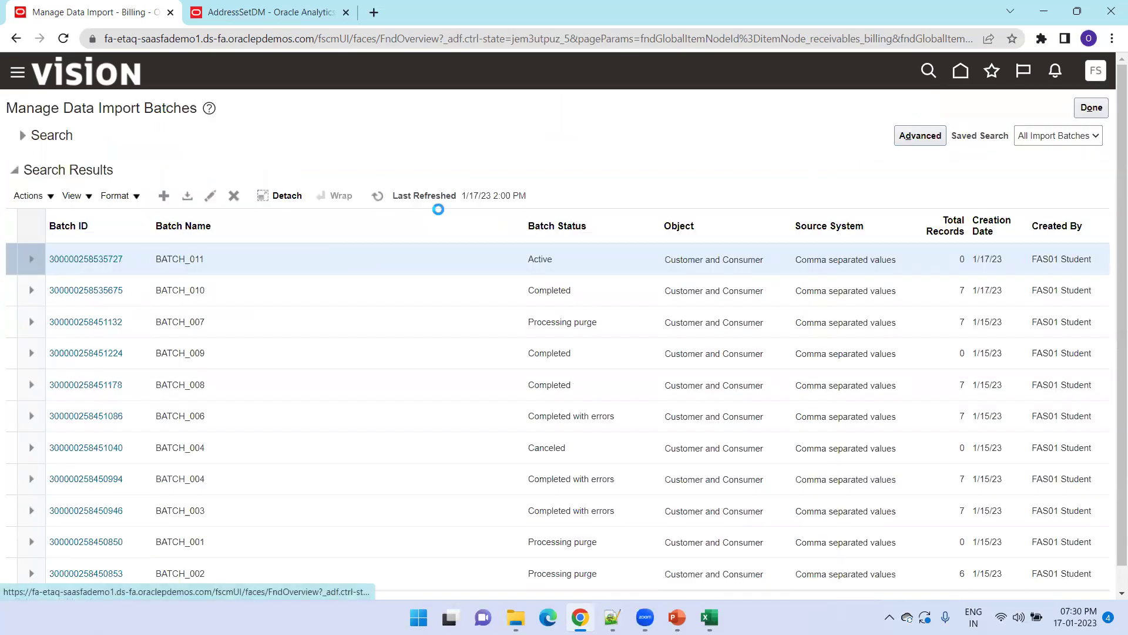
left_click(379, 197)
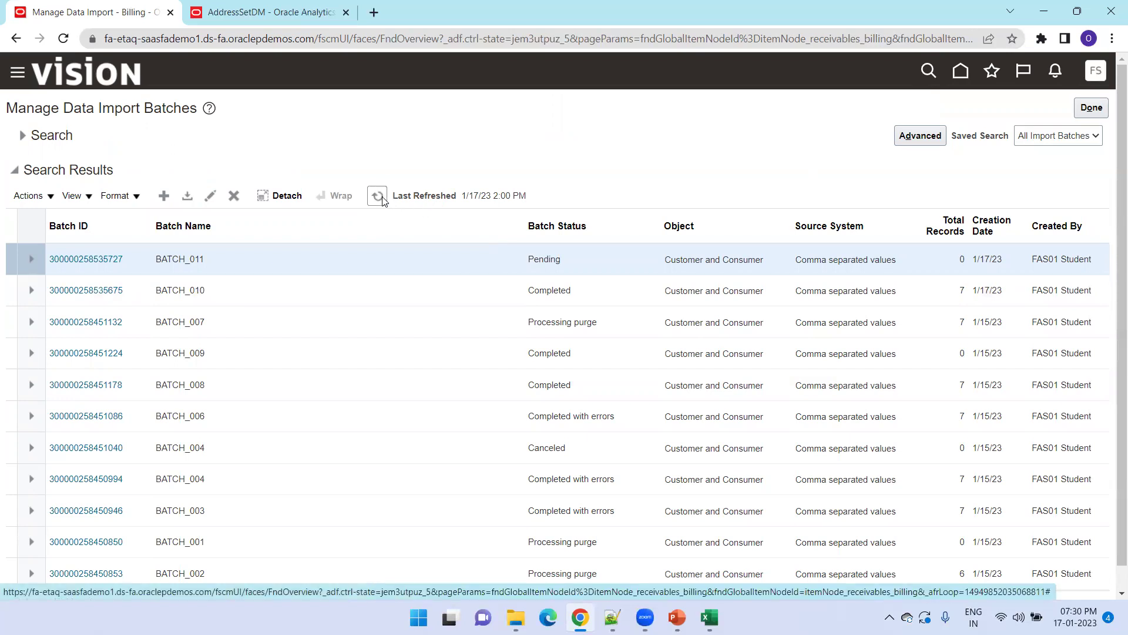
left_click(378, 196)
left_click(378, 197)
Step: Open the BATCH_011 details, examine the batch summary and entity counts, refresh them, and return to the batch list
left_click(76, 264)
scroll(665, 201, "down", 3)
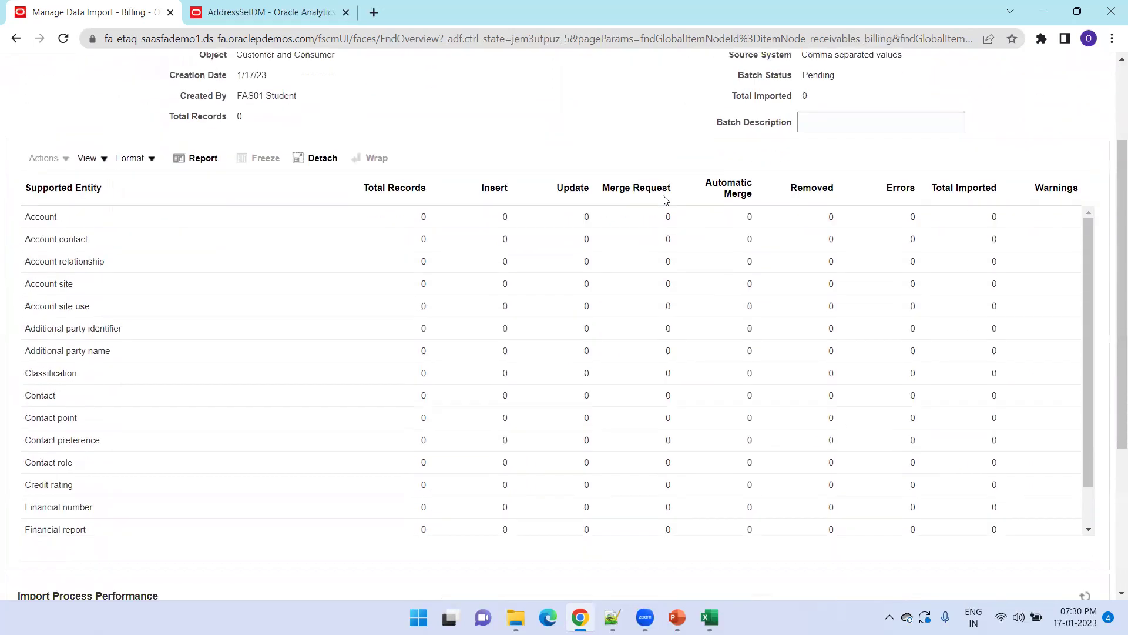
scroll(665, 201, "up", 2)
scroll(219, 220, "up", 1)
scroll(248, 253, "down", 1)
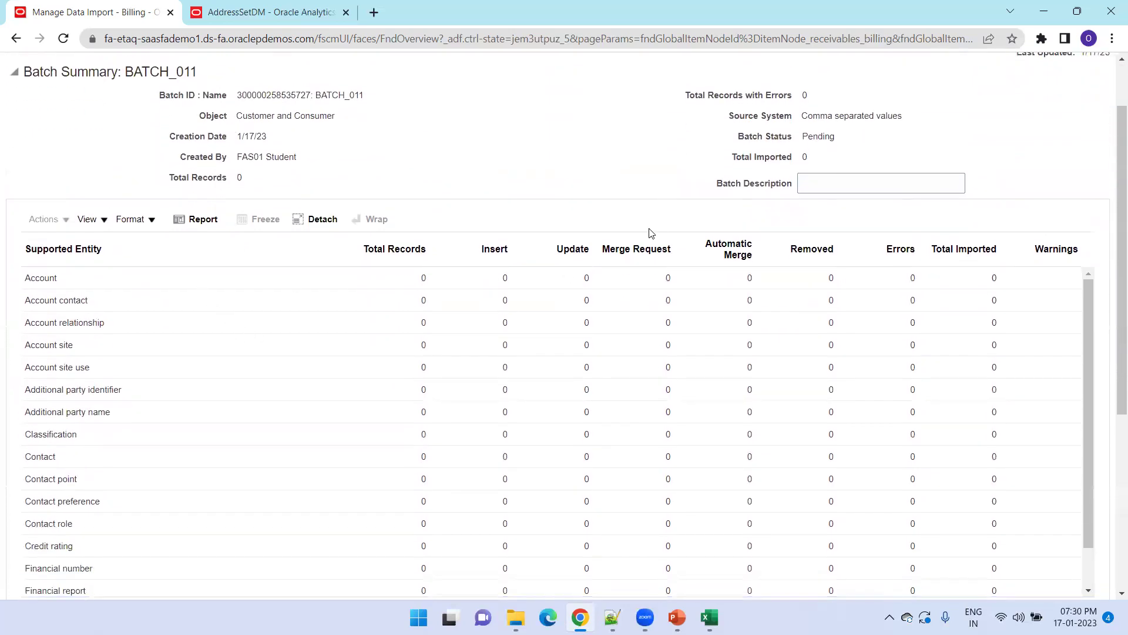
scroll(336, 361, "down", 1)
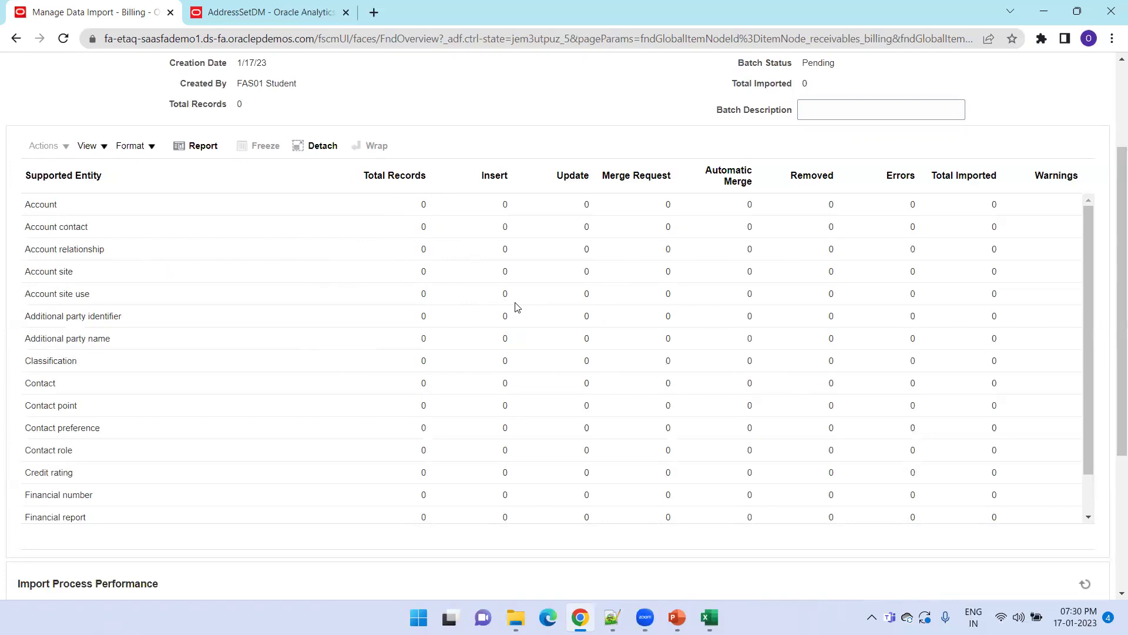
scroll(852, 232, "up", 3)
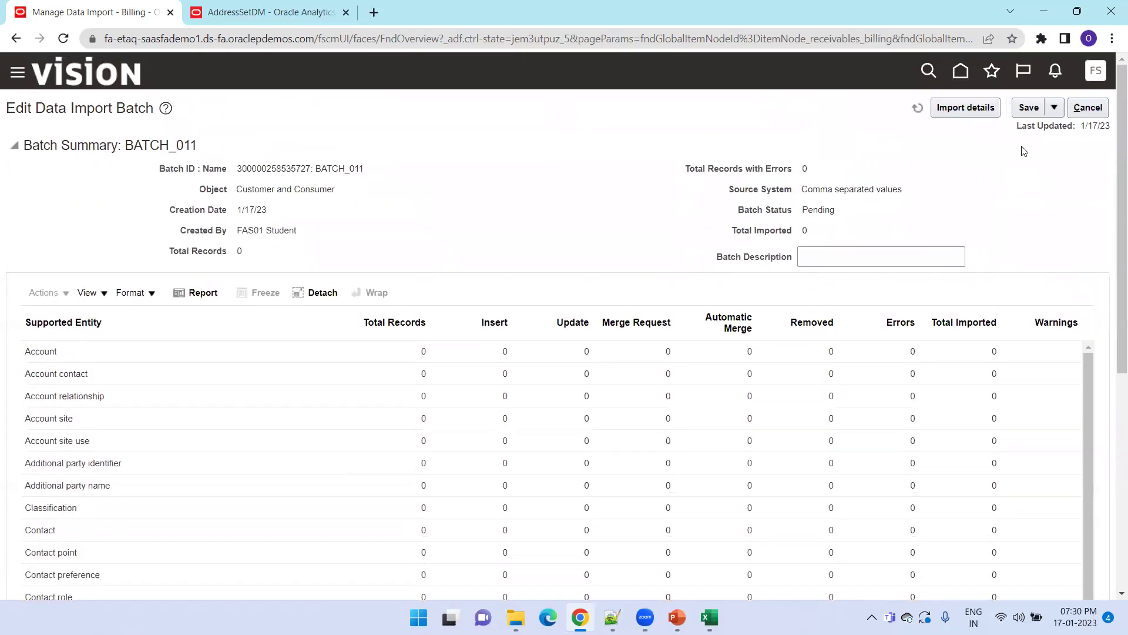
left_click(914, 116)
left_click_drag(243, 253, 227, 254)
left_click(1087, 109)
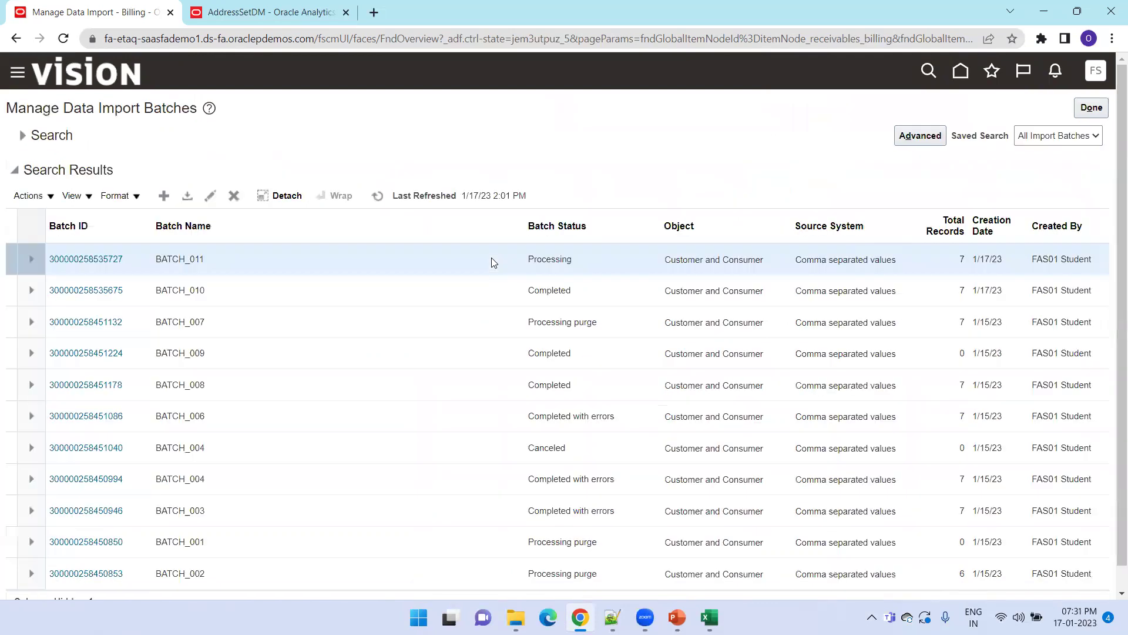
Step: Refresh the batch list, review BATCH_011's total and inserted records for each supported entity, and close the details
left_click(378, 195)
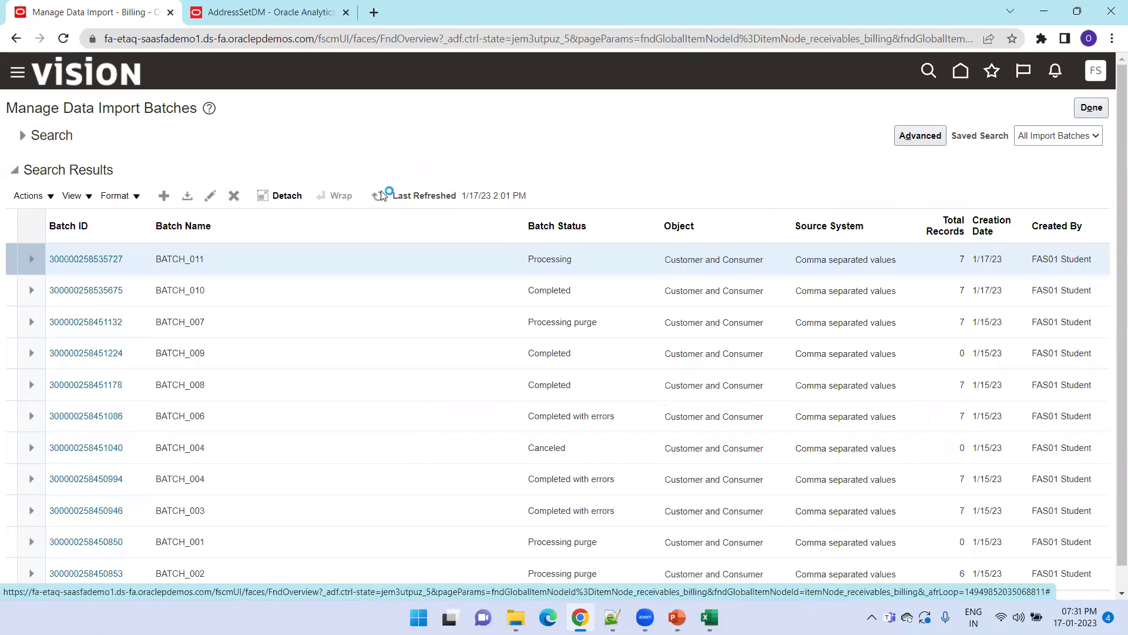
left_click(101, 259)
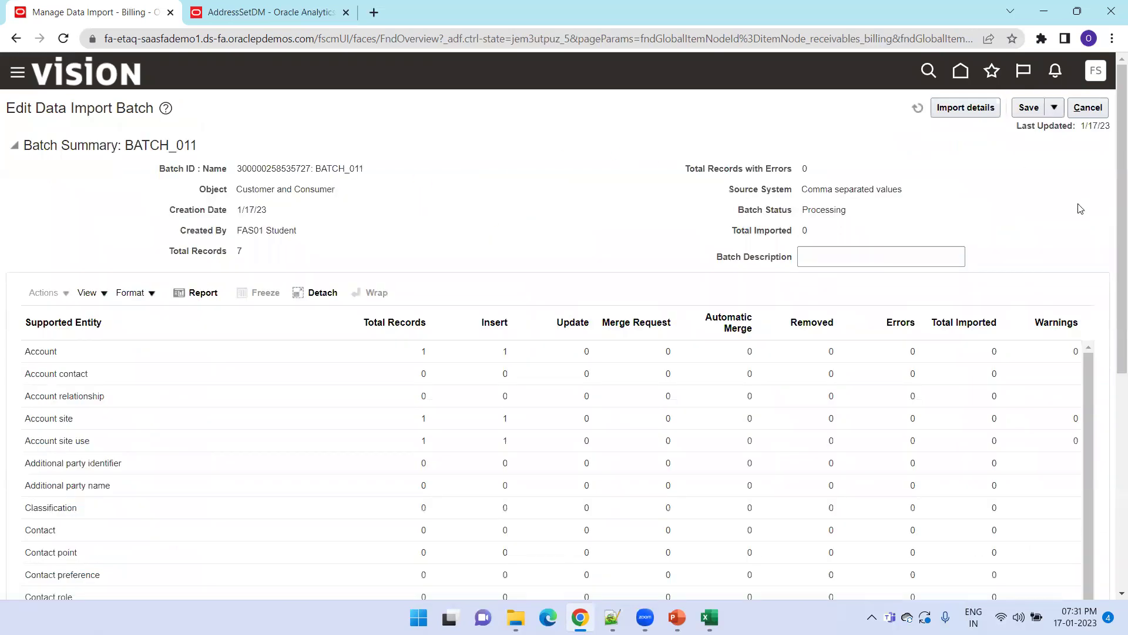
scroll(584, 301, "down", 1)
scroll(584, 302, "down", 2)
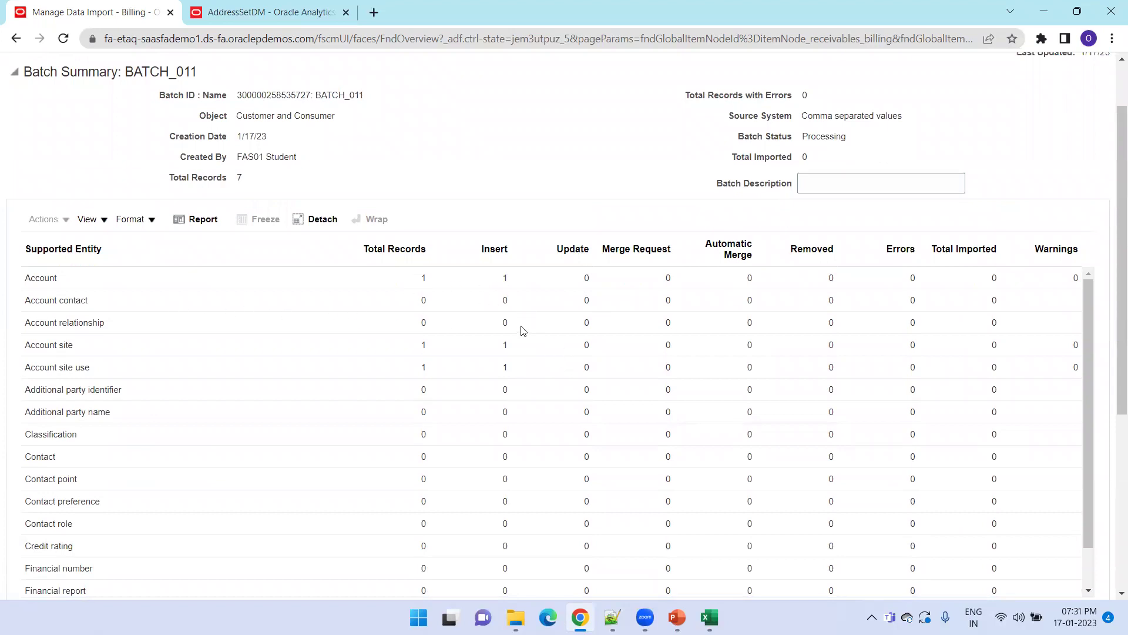
double_click(424, 345)
left_click_drag(423, 370, 513, 373)
scroll(513, 373, "down", 3)
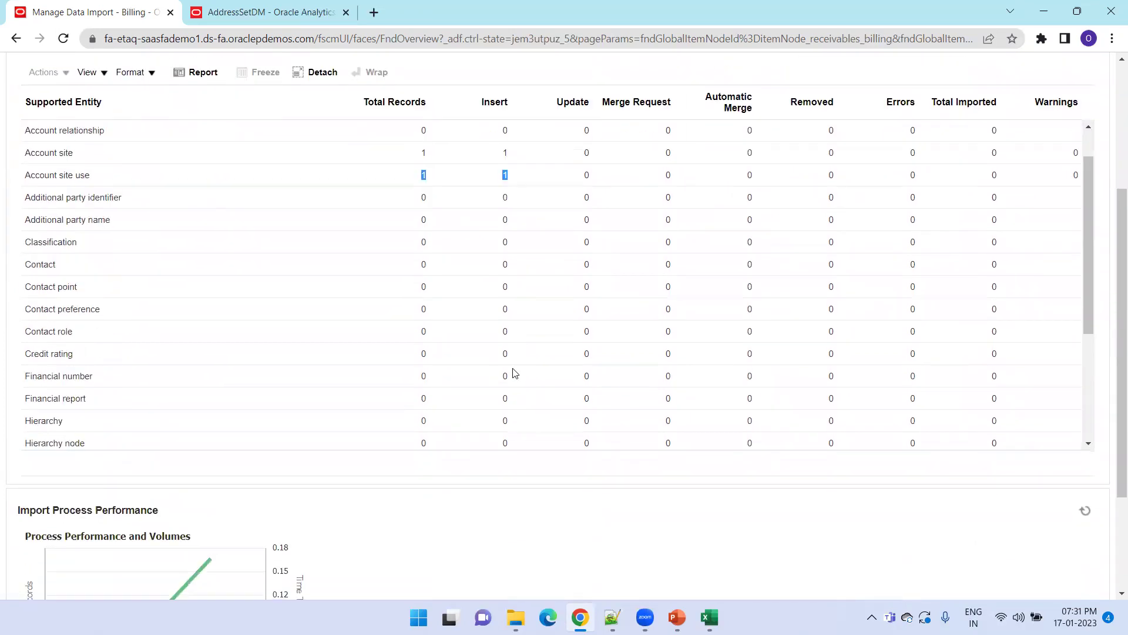
scroll(514, 372, "down", 2)
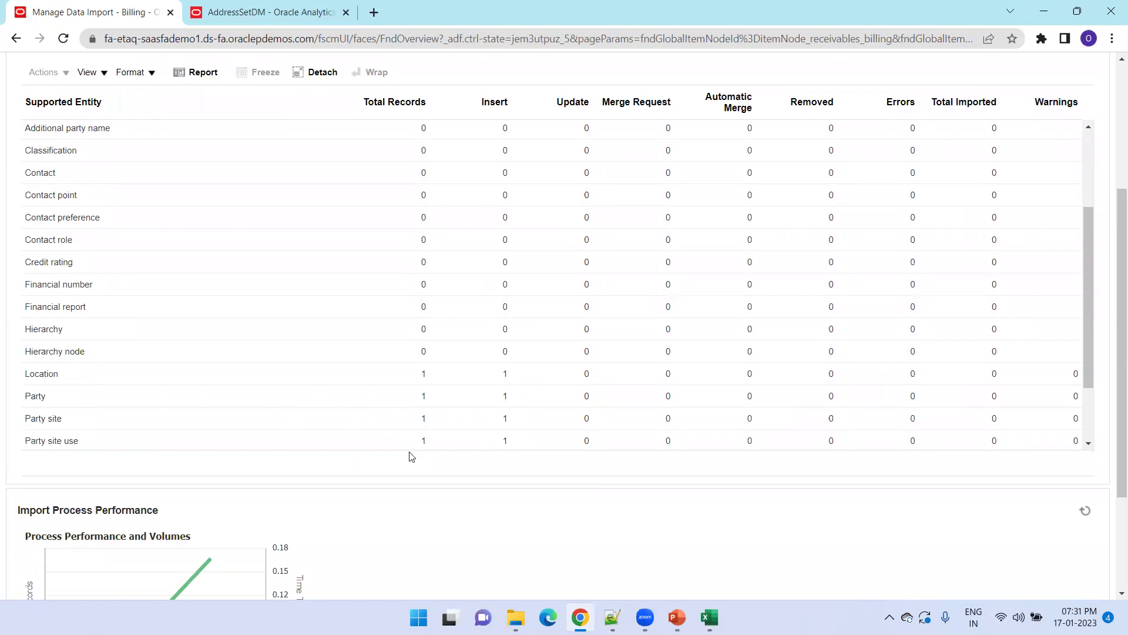
scroll(893, 376, "up", 8)
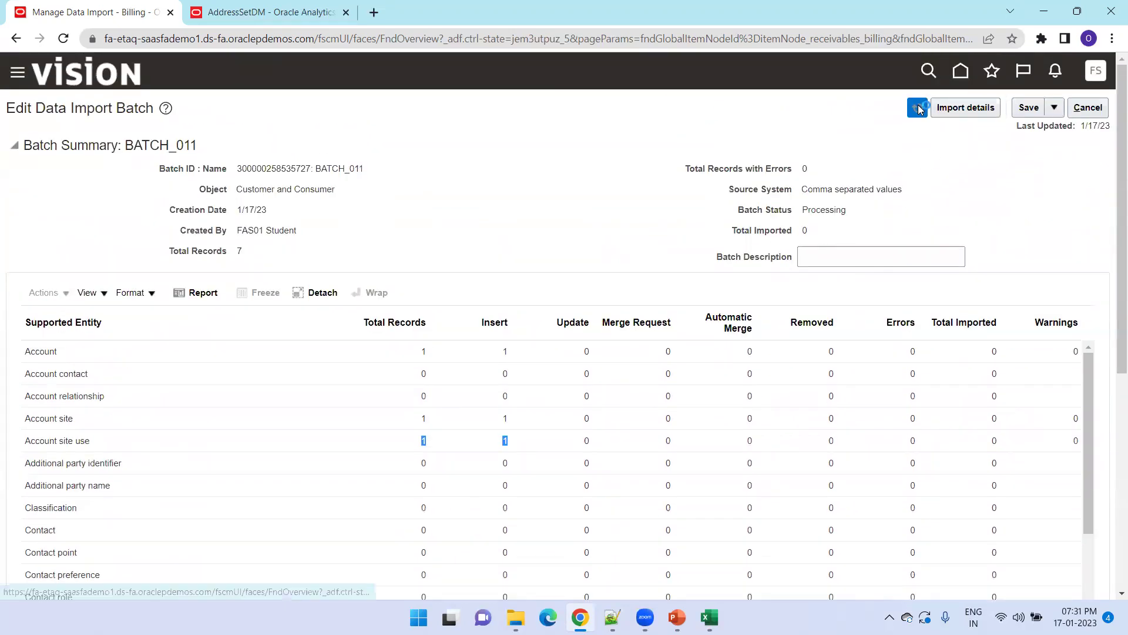
left_click(1088, 108)
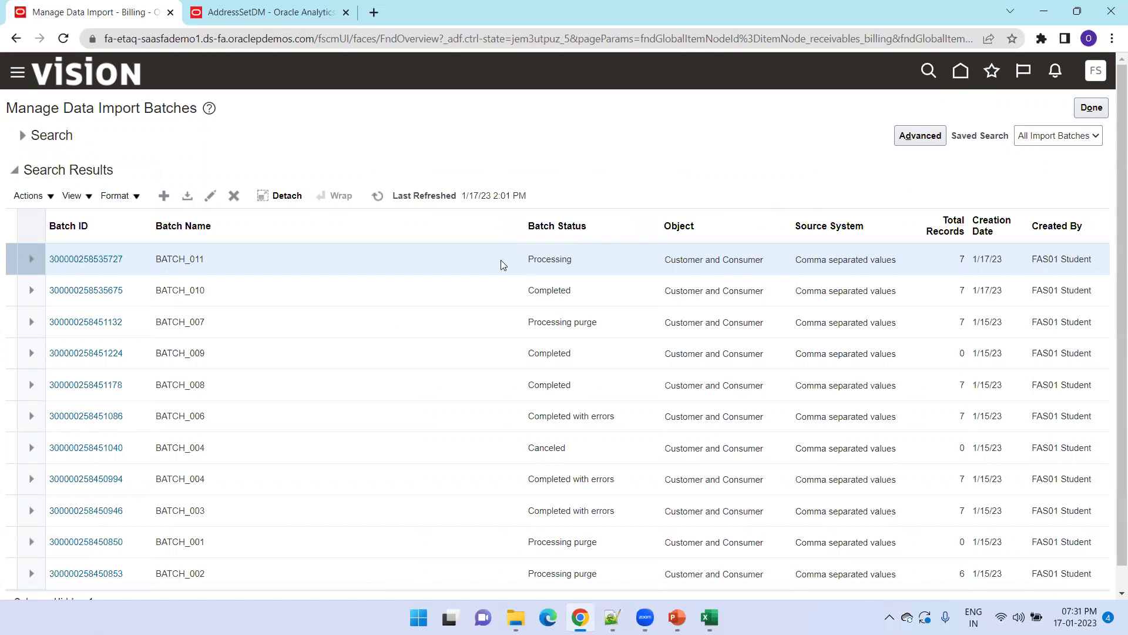
Step: Refresh the batch list again, check the Total Imported figure in BATCH_011's summary, and close the details
left_click(378, 197)
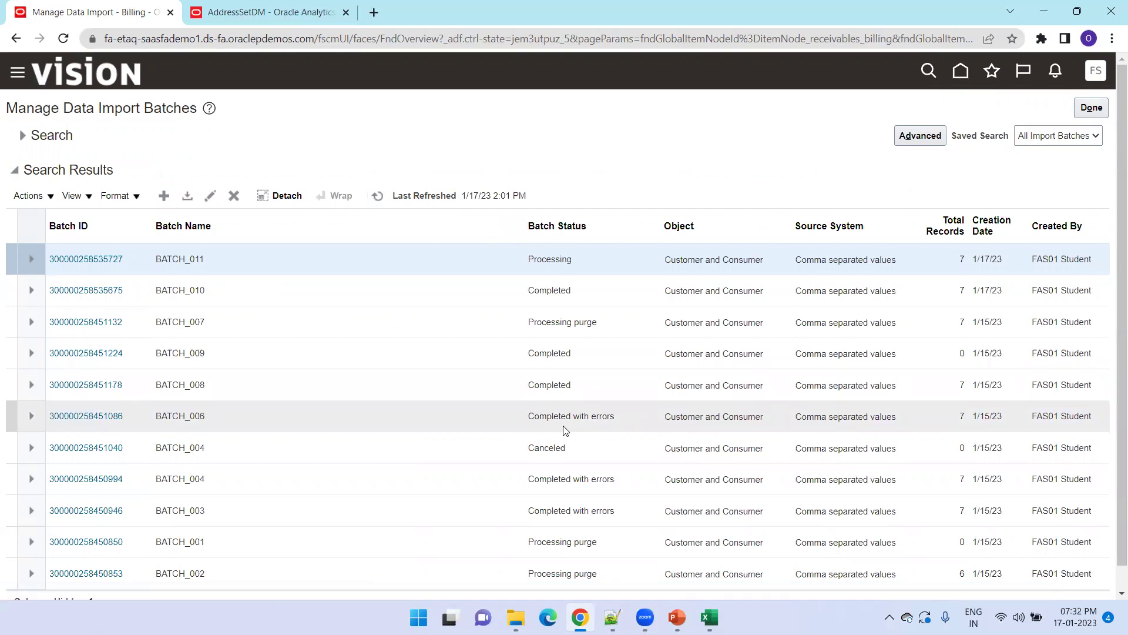
left_click(378, 196)
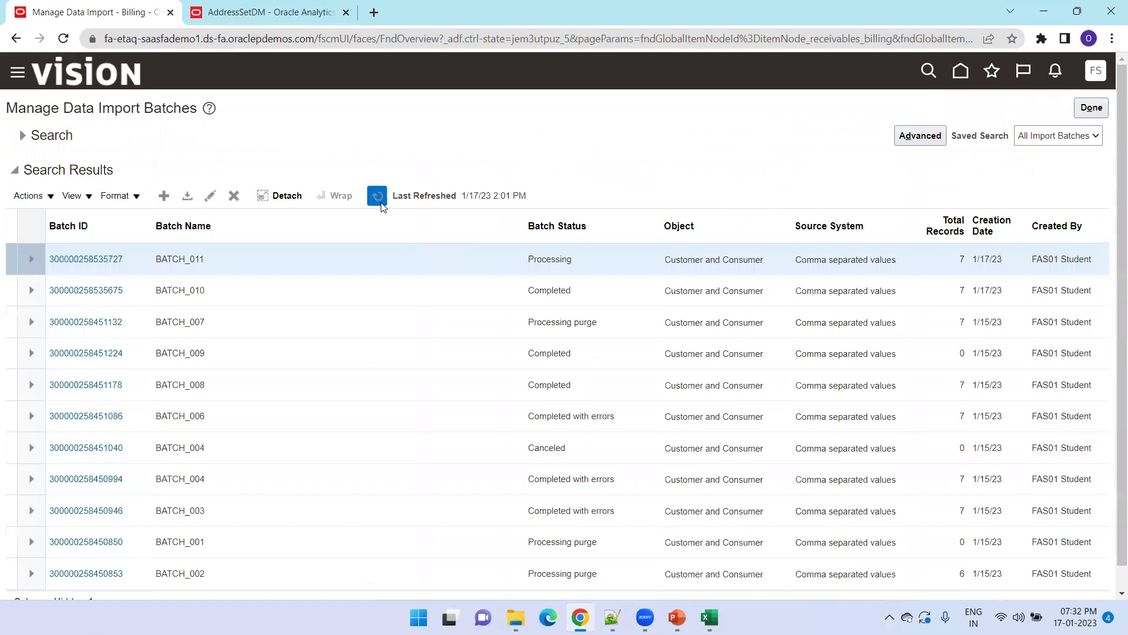
left_click(71, 259)
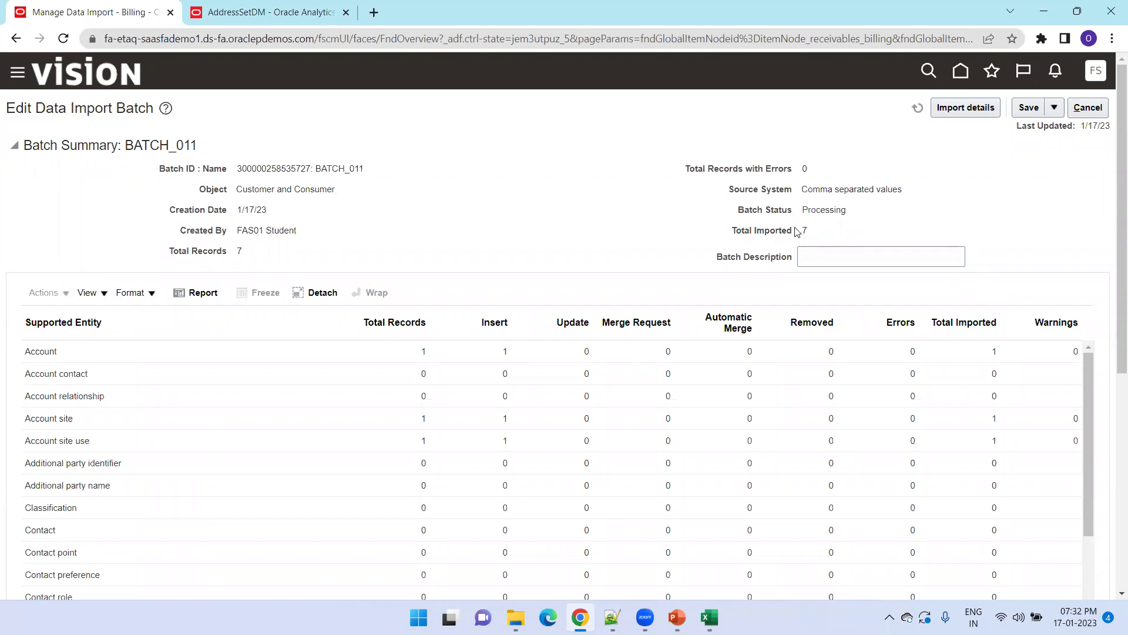
left_click_drag(814, 230, 756, 234)
left_click(879, 218)
left_click(1096, 110)
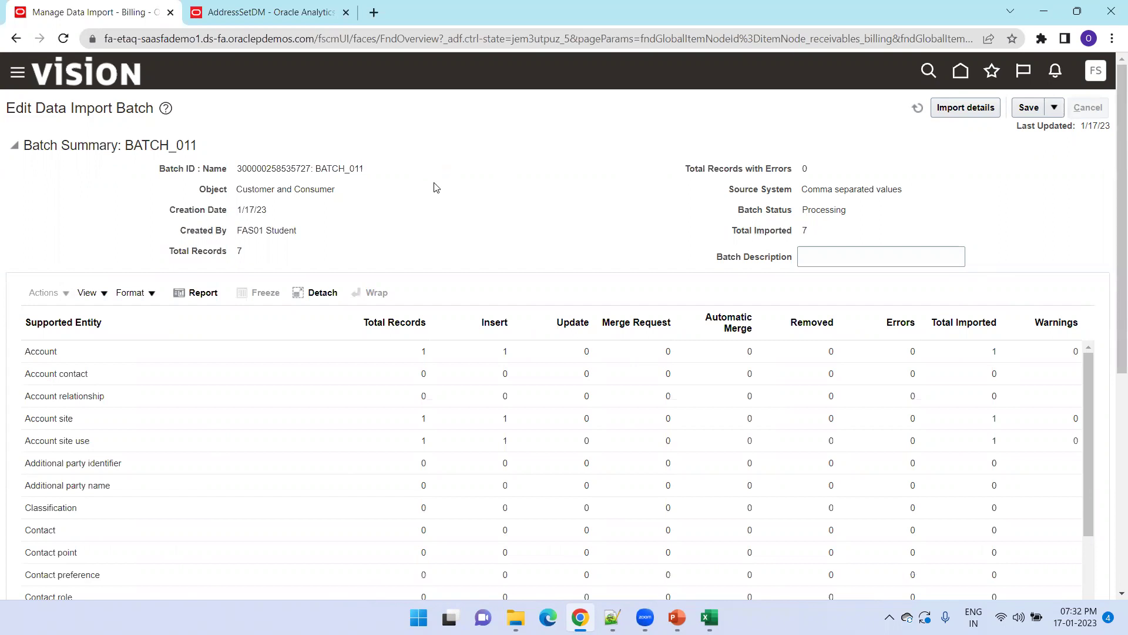
Step: Refresh the batch list, view BATCH_011's TCABulkImportErrorReport in HTML format, and close the report and batch details
left_click(378, 196)
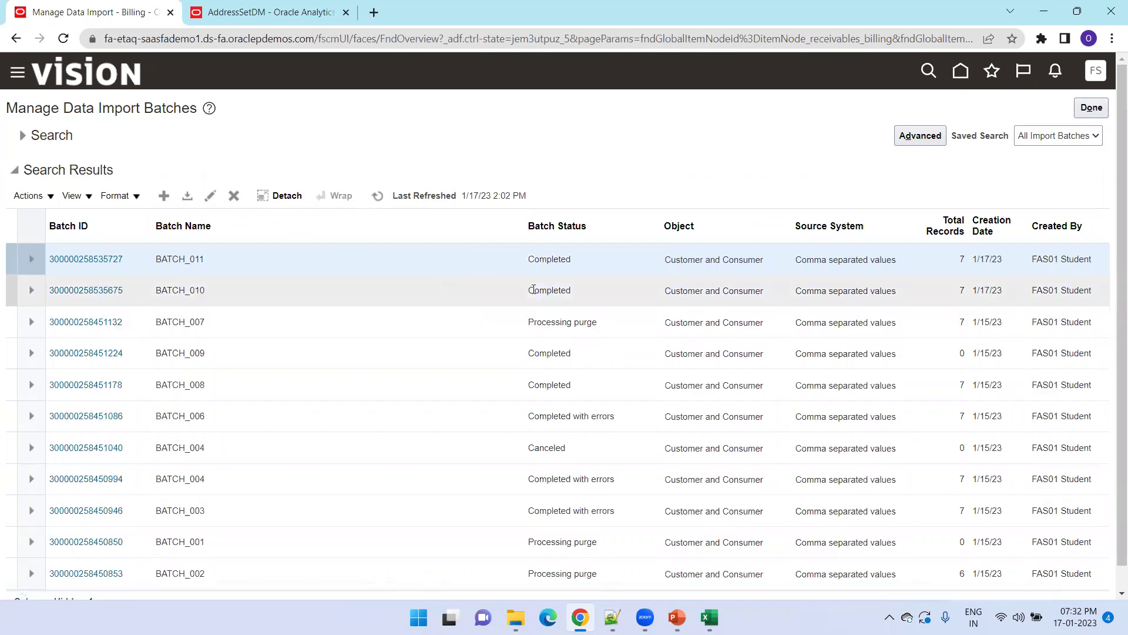
left_click(97, 259)
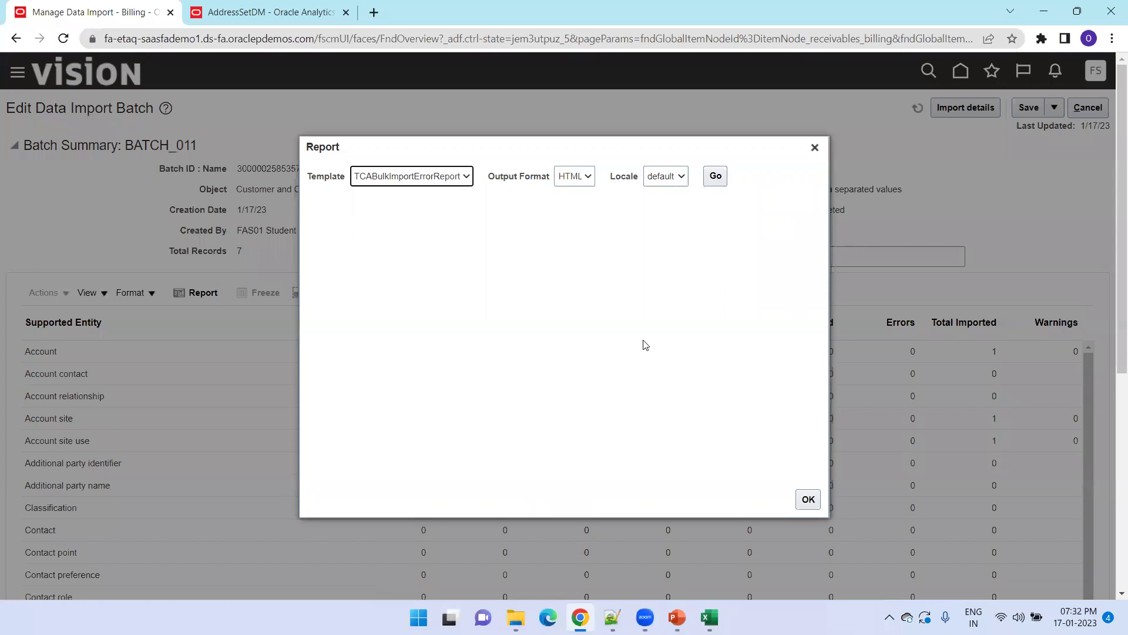
scroll(645, 346, "down", 5)
scroll(771, 254, "up", 2)
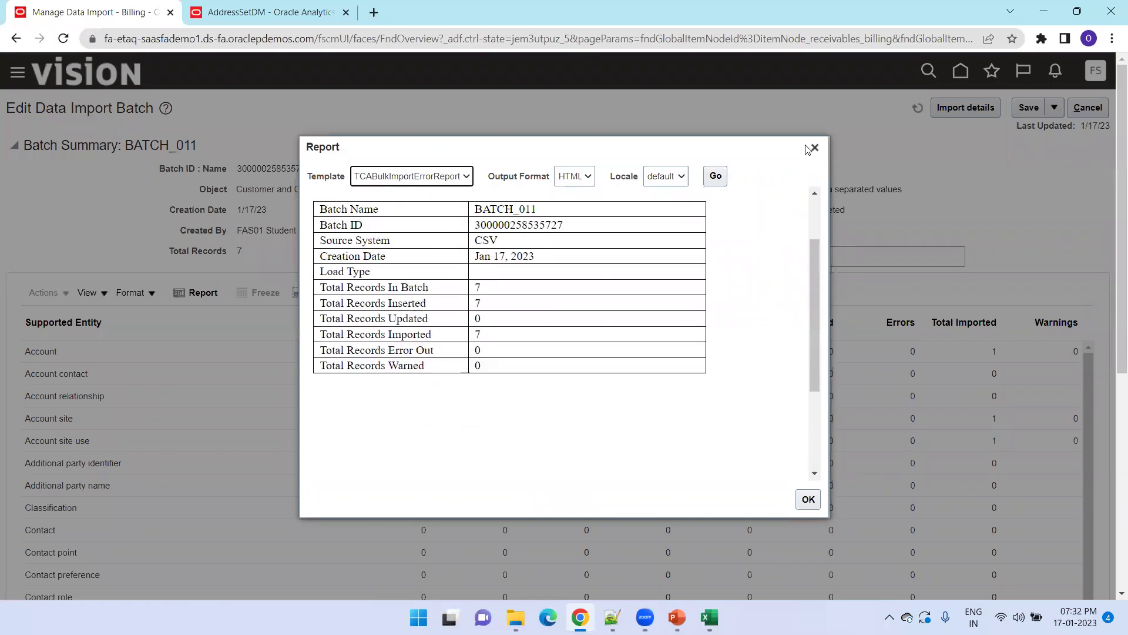
left_click(814, 147)
left_click(1087, 107)
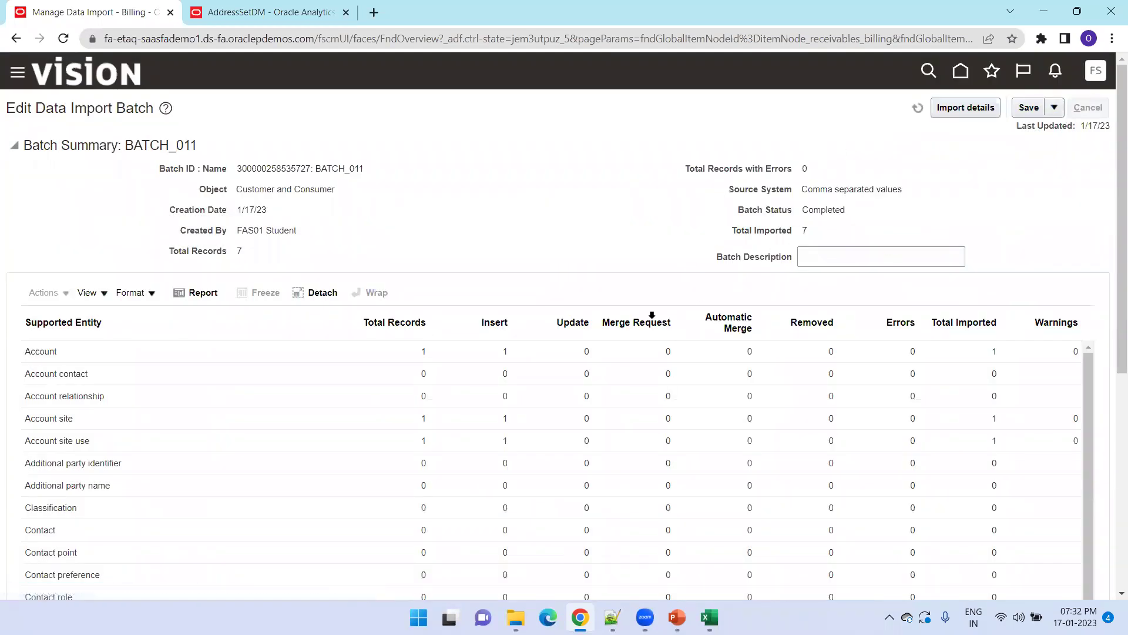
Step: Leave the BATCH_011 import details and open the Manage Customers page from the Billing tasks
left_click(1088, 112)
left_click(1095, 216)
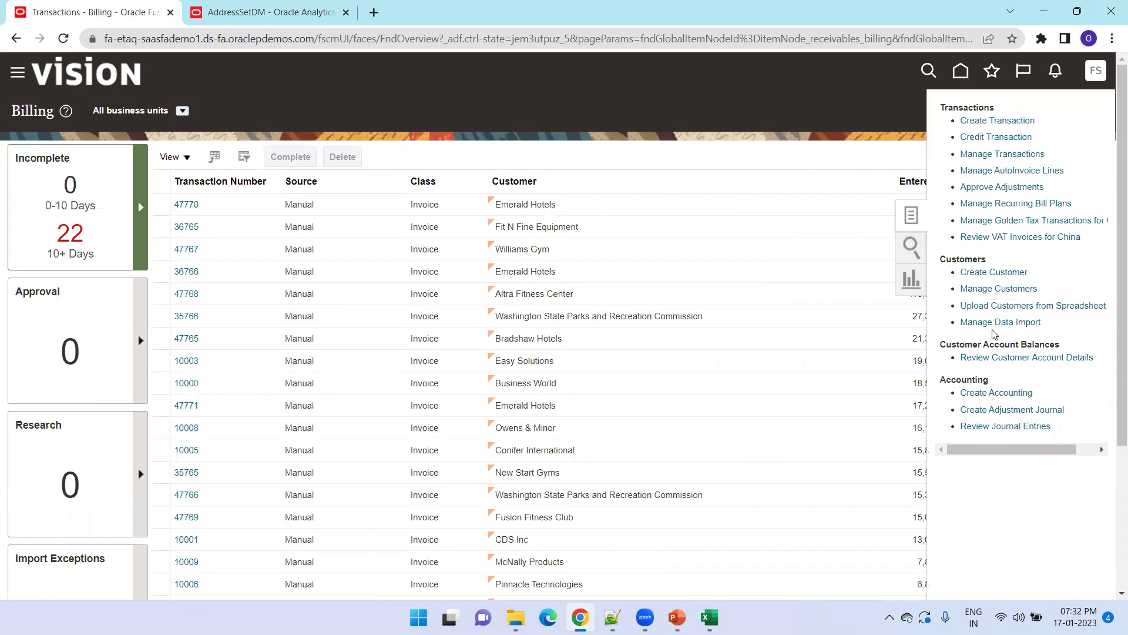
left_click(997, 288)
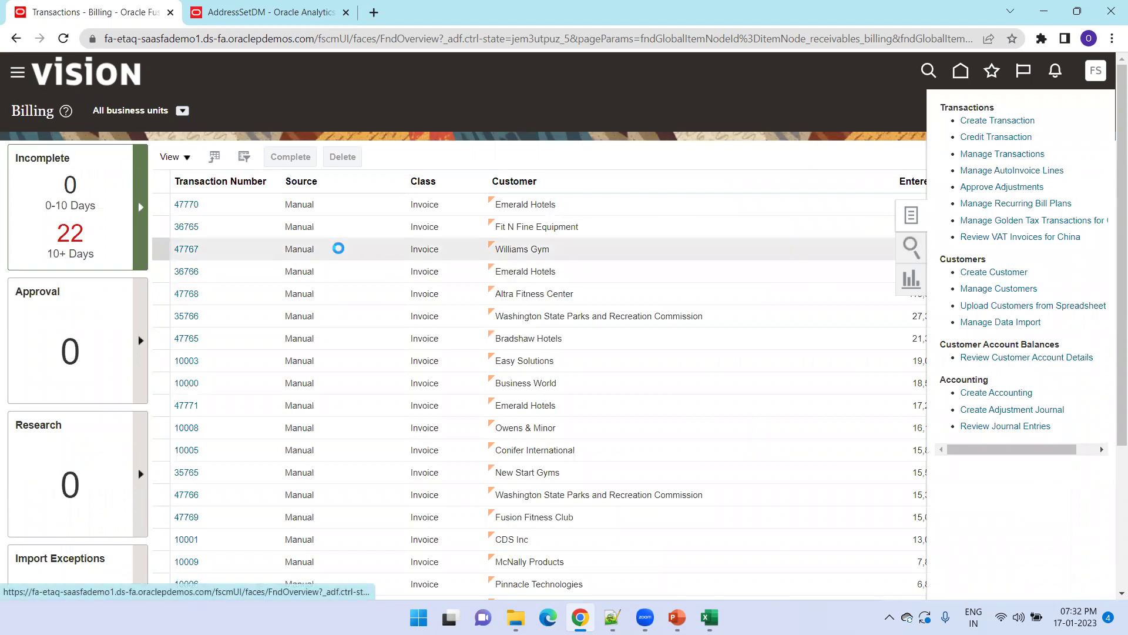
Step: Search for organization customers whose name starts with "Ora" and look through the results for the imported customer
left_click(301, 265)
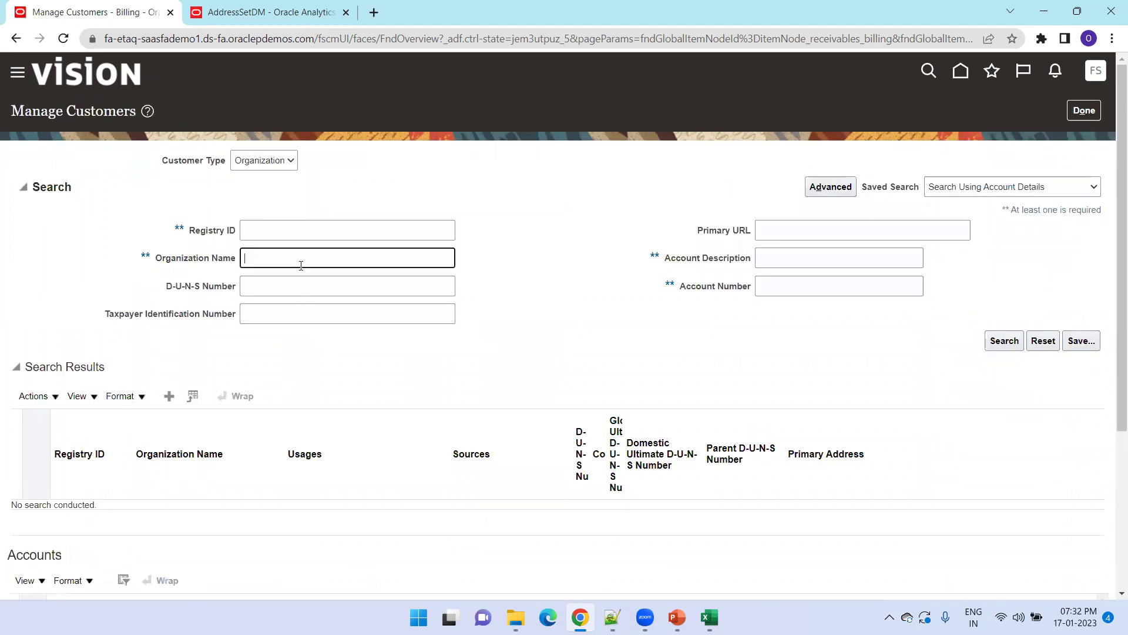
type("Ora T%")
key("Return")
key("Delete")
key("Delete")
key("BackSpace")
left_click(1001, 342)
scroll(319, 474, "down", 5)
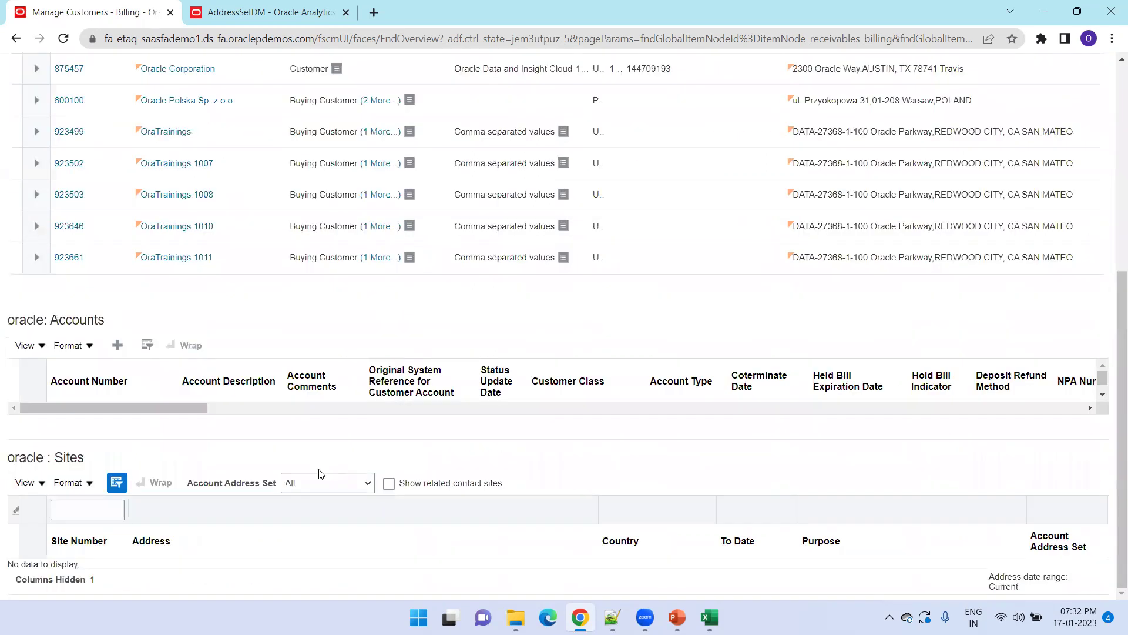
Step: Select OraTrainings 1011, review its account and site, then view its source system references and close them
left_click(246, 267)
scroll(264, 336, "down", 1)
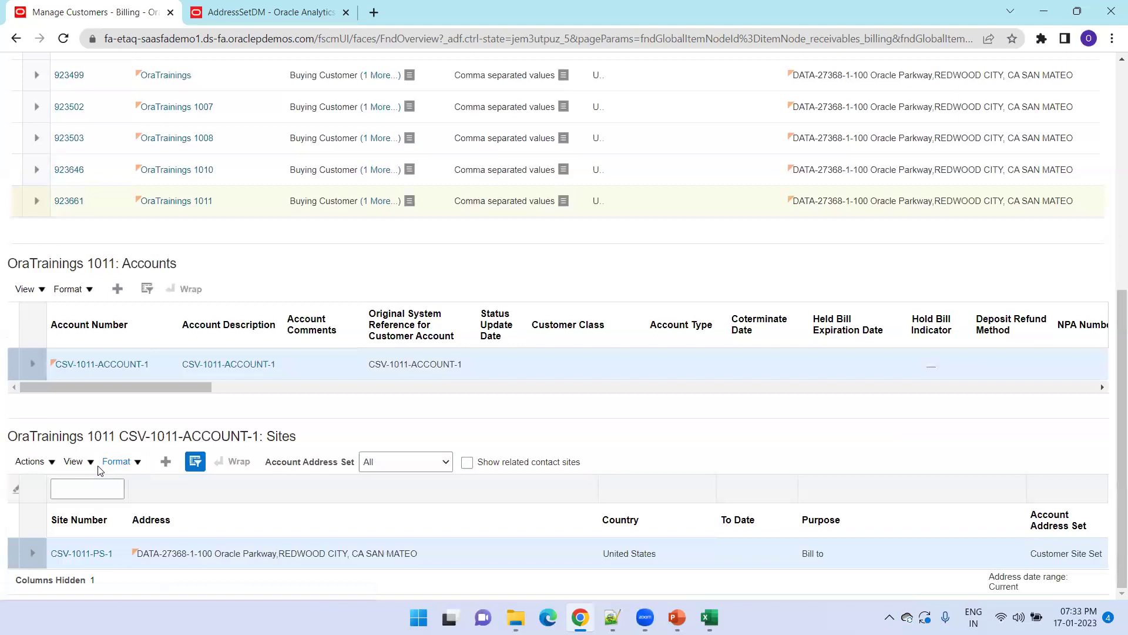
left_click(562, 201)
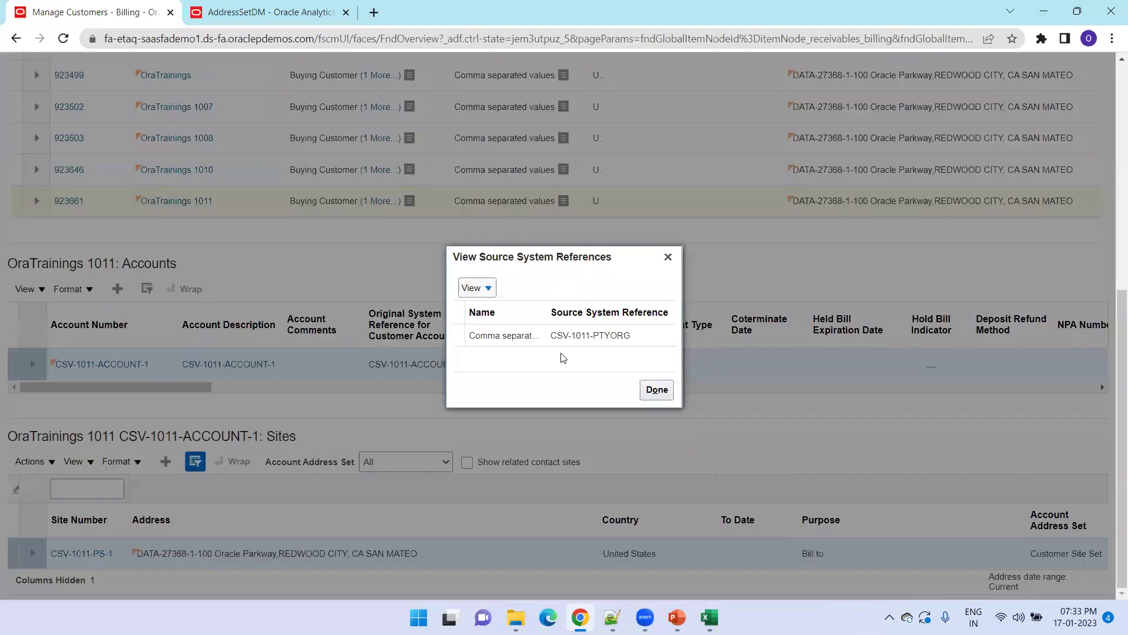
double_click(578, 346)
left_click(662, 391)
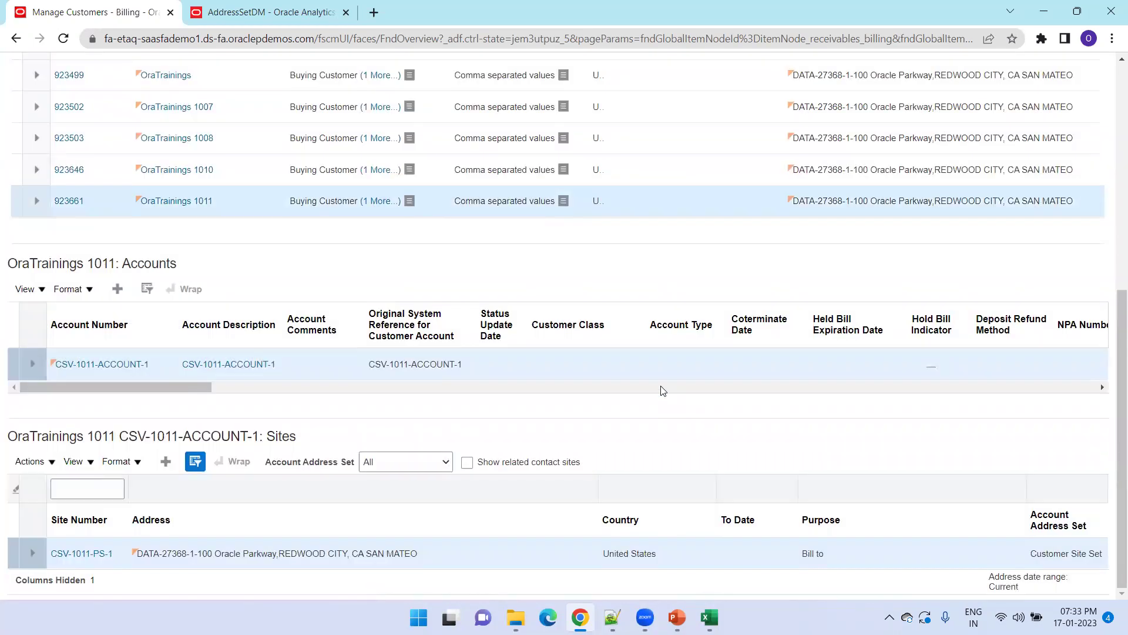